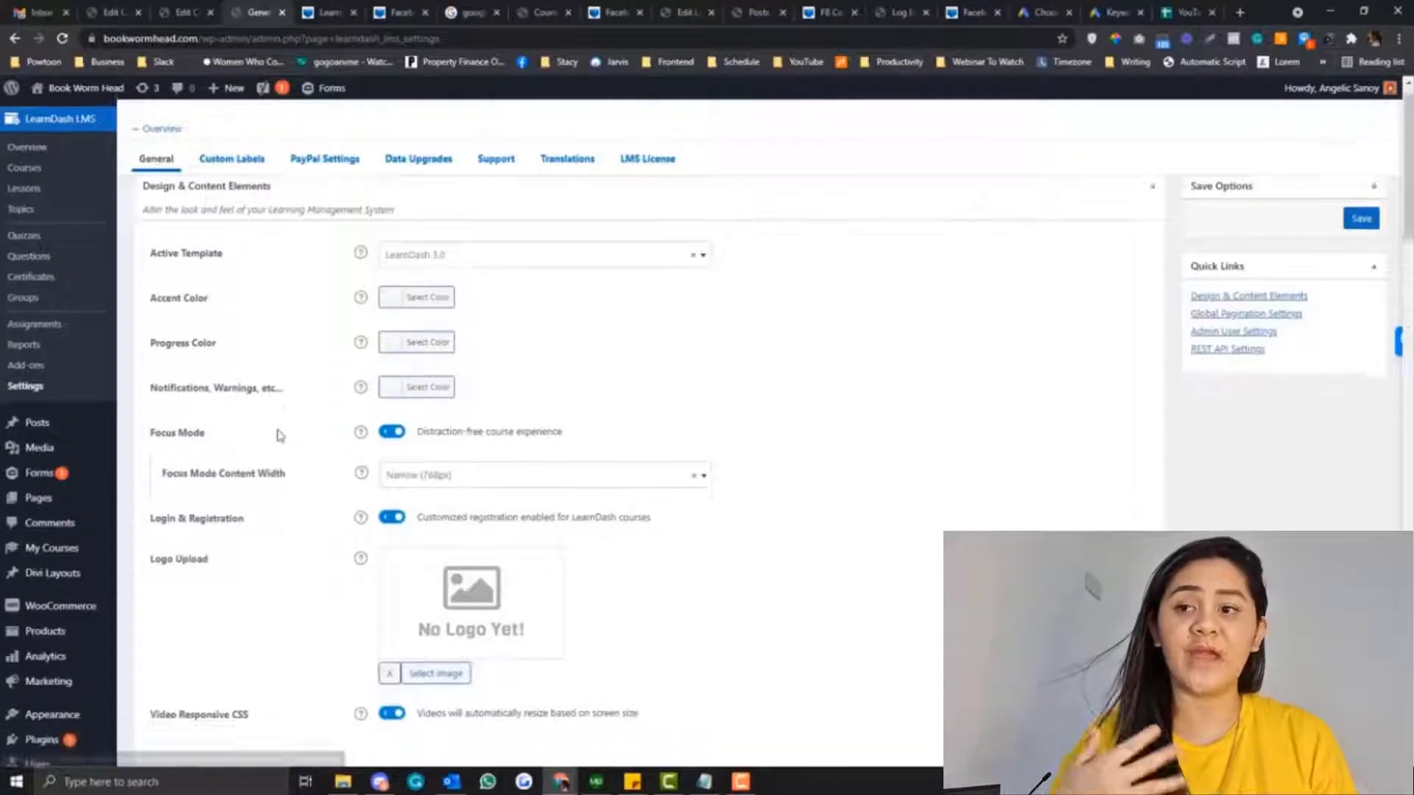
Step: Switch the Login & Registration setting to default registration and back to customized registration in the general settings
scroll(278, 435, down, 2)
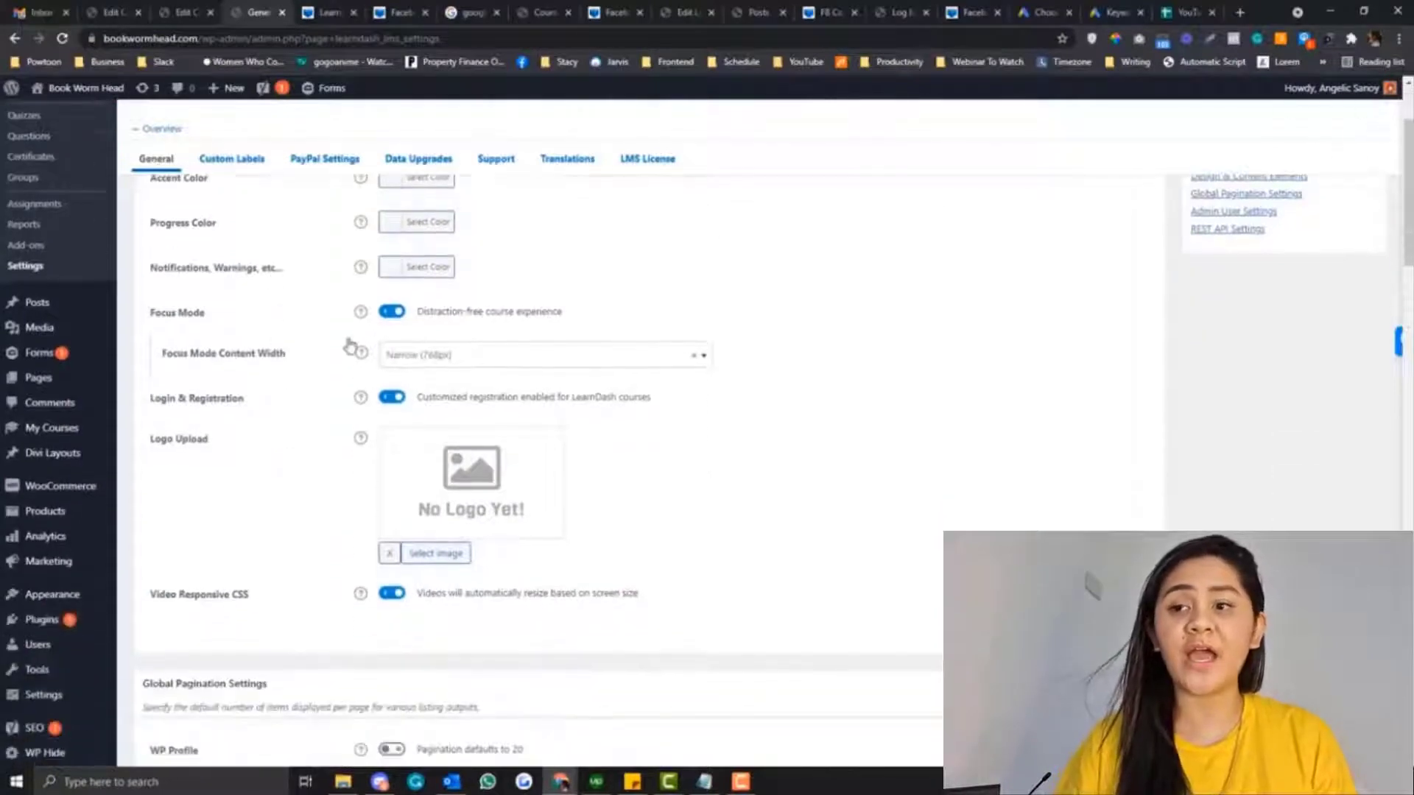
scroll(304, 420, down, 1)
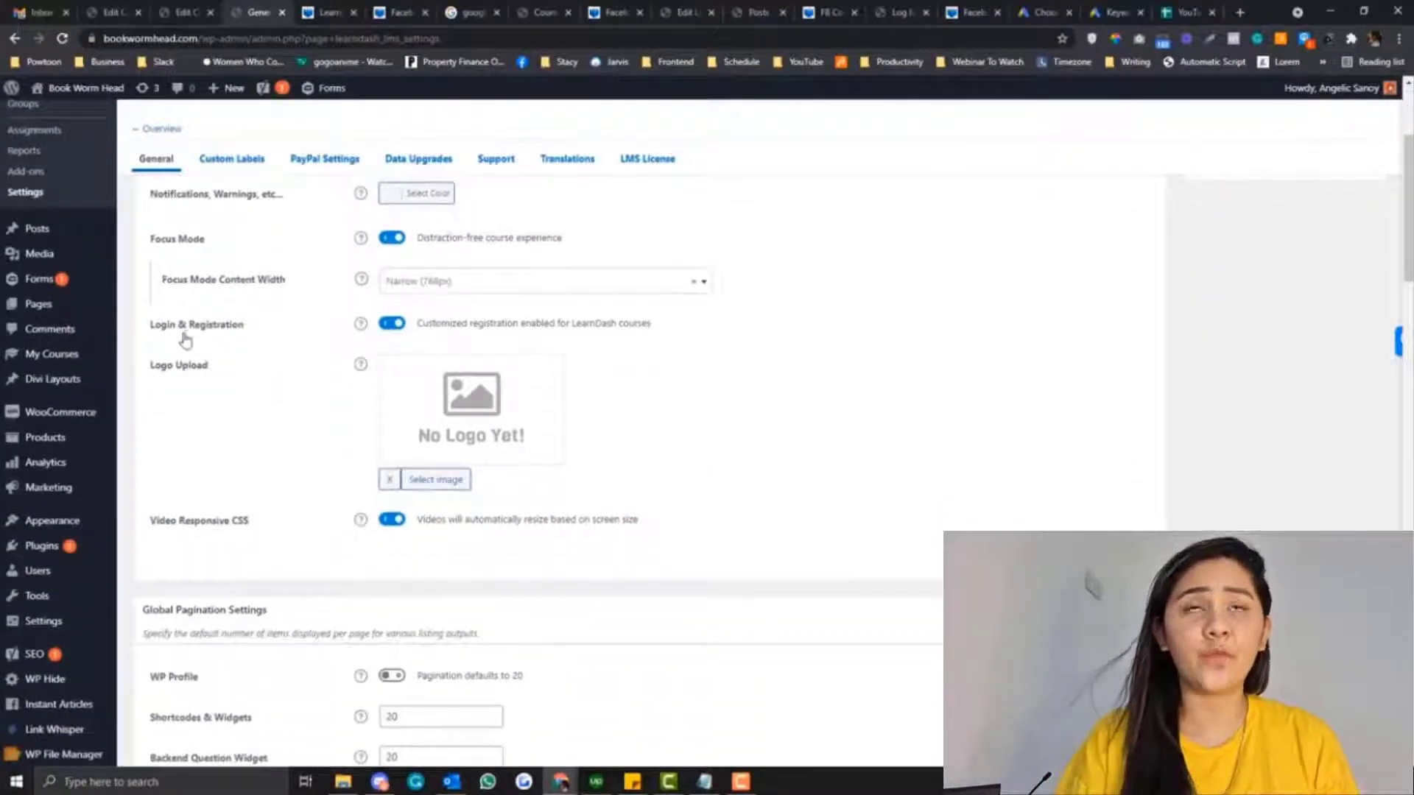
click(388, 326)
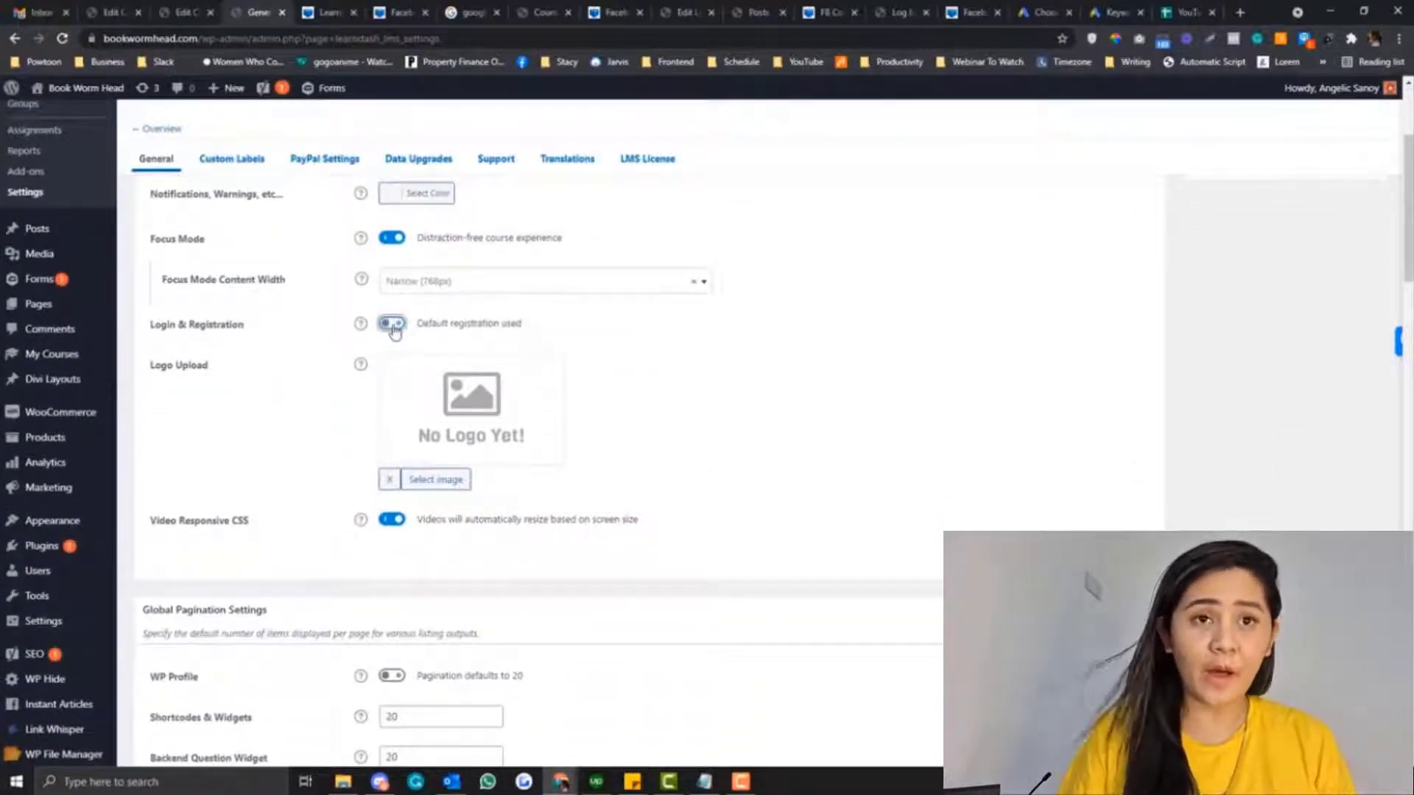
click(389, 325)
Step: Examine the Global Pagination, Admin User and REST API sections of the LearnDash general settings
scroll(316, 420, down, 2)
scroll(313, 421, down, 4)
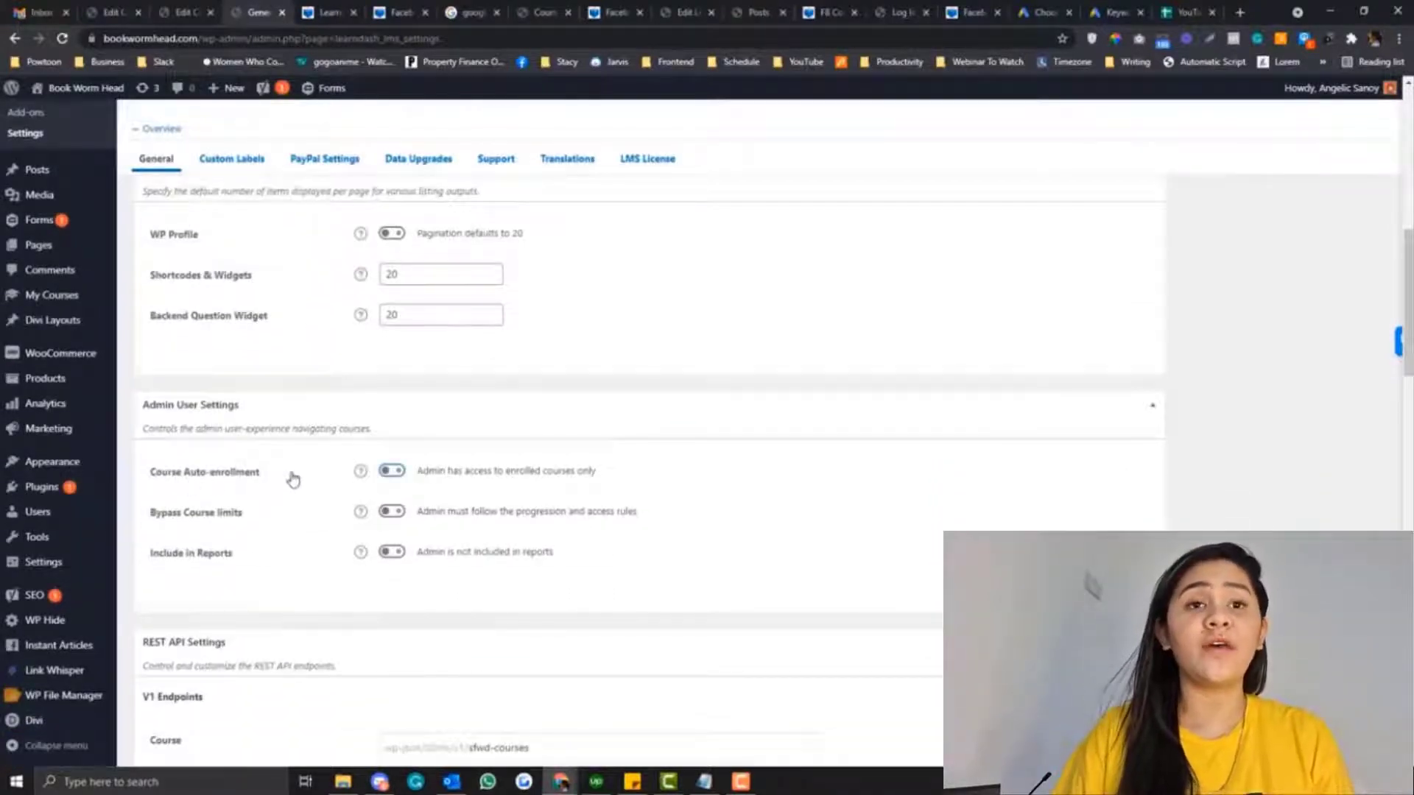
scroll(309, 461, down, 1)
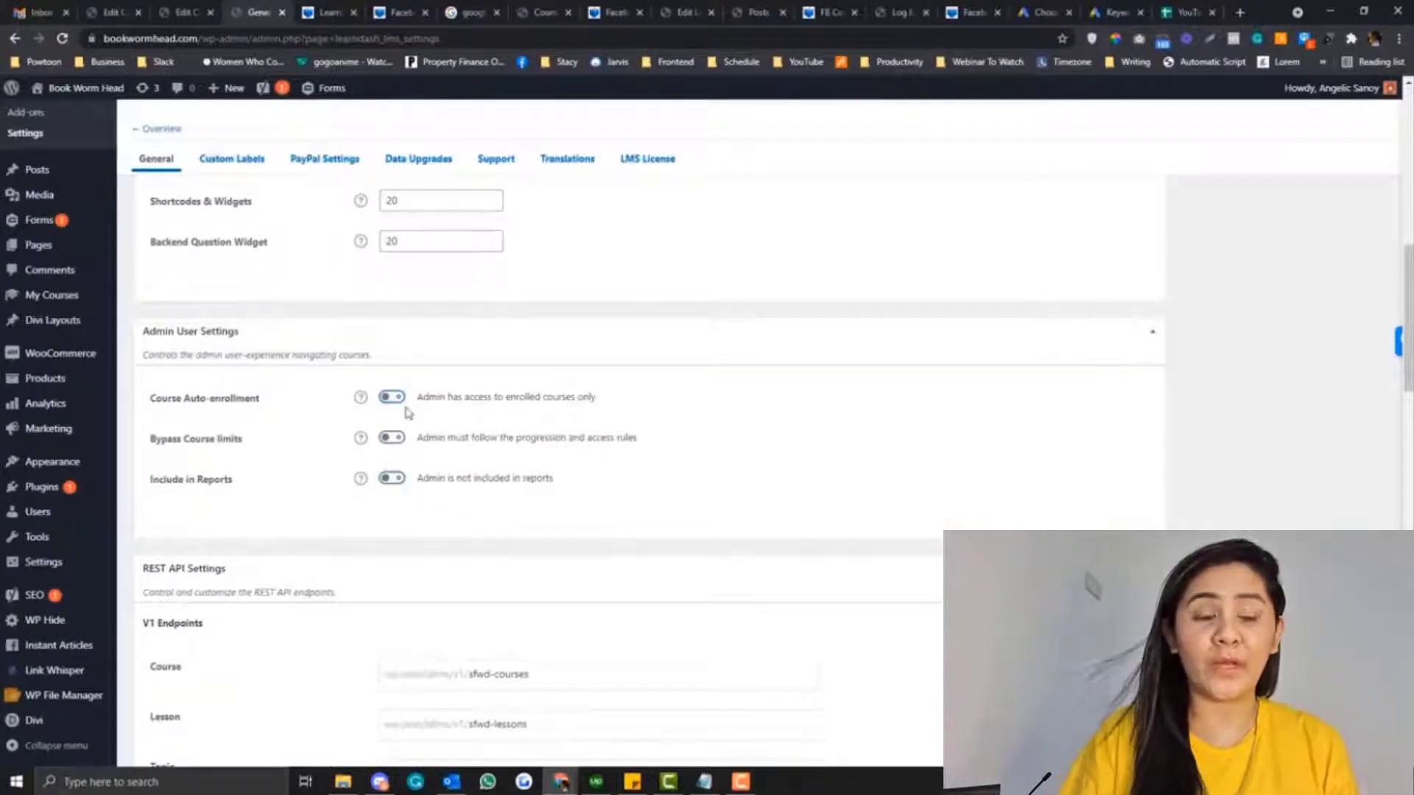
scroll(409, 490, down, 1)
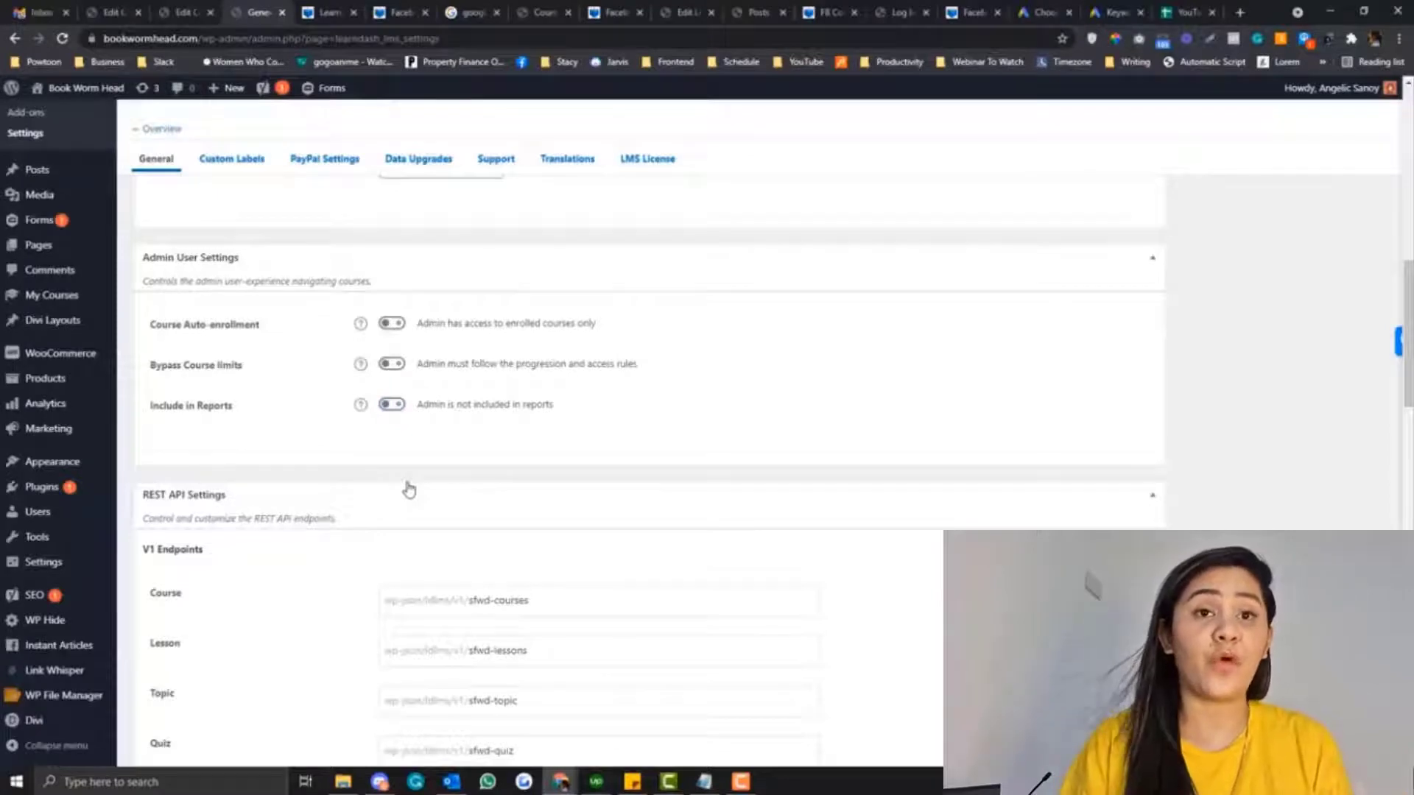
scroll(409, 490, down, 2)
scroll(407, 486, up, 7)
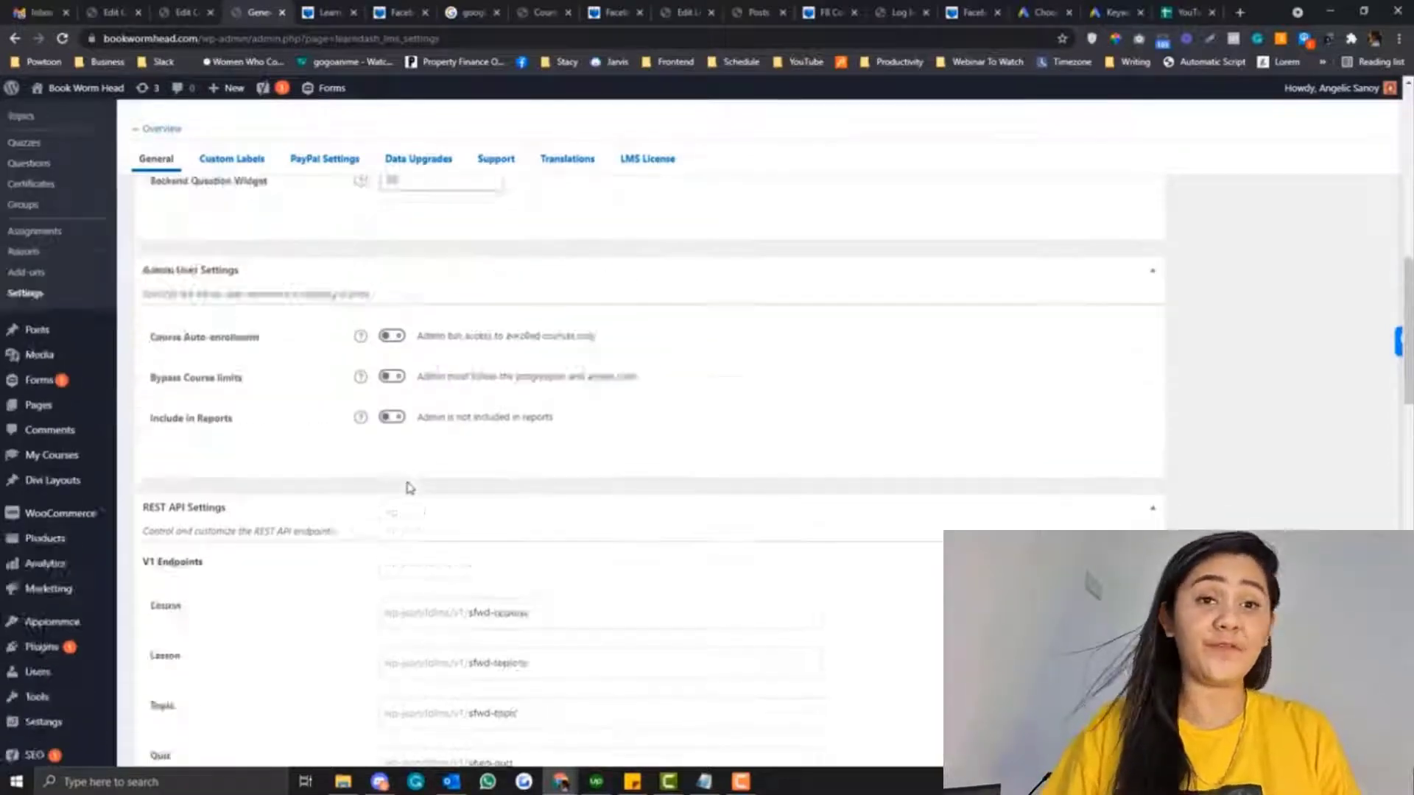
scroll(374, 587, down, 2)
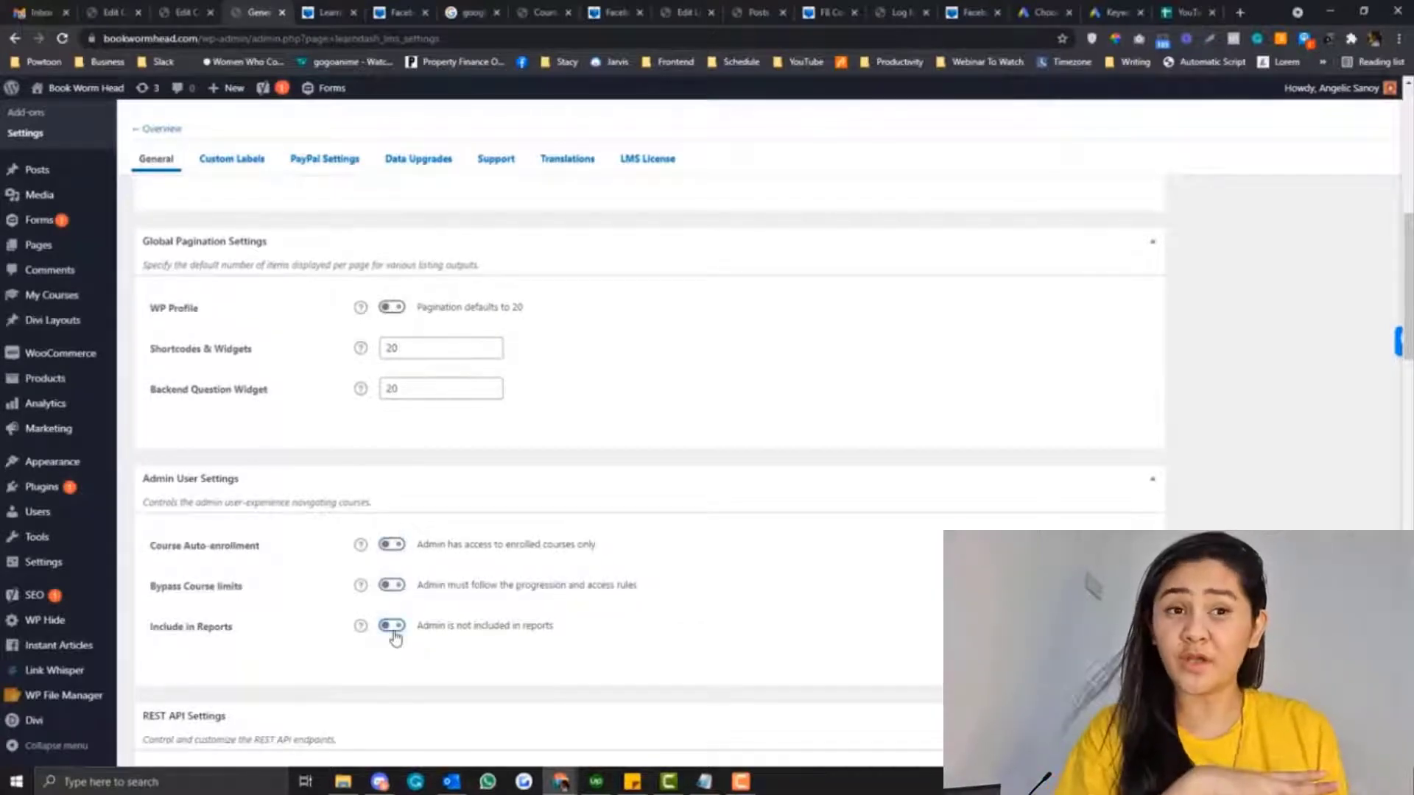
scroll(396, 638, up, 3)
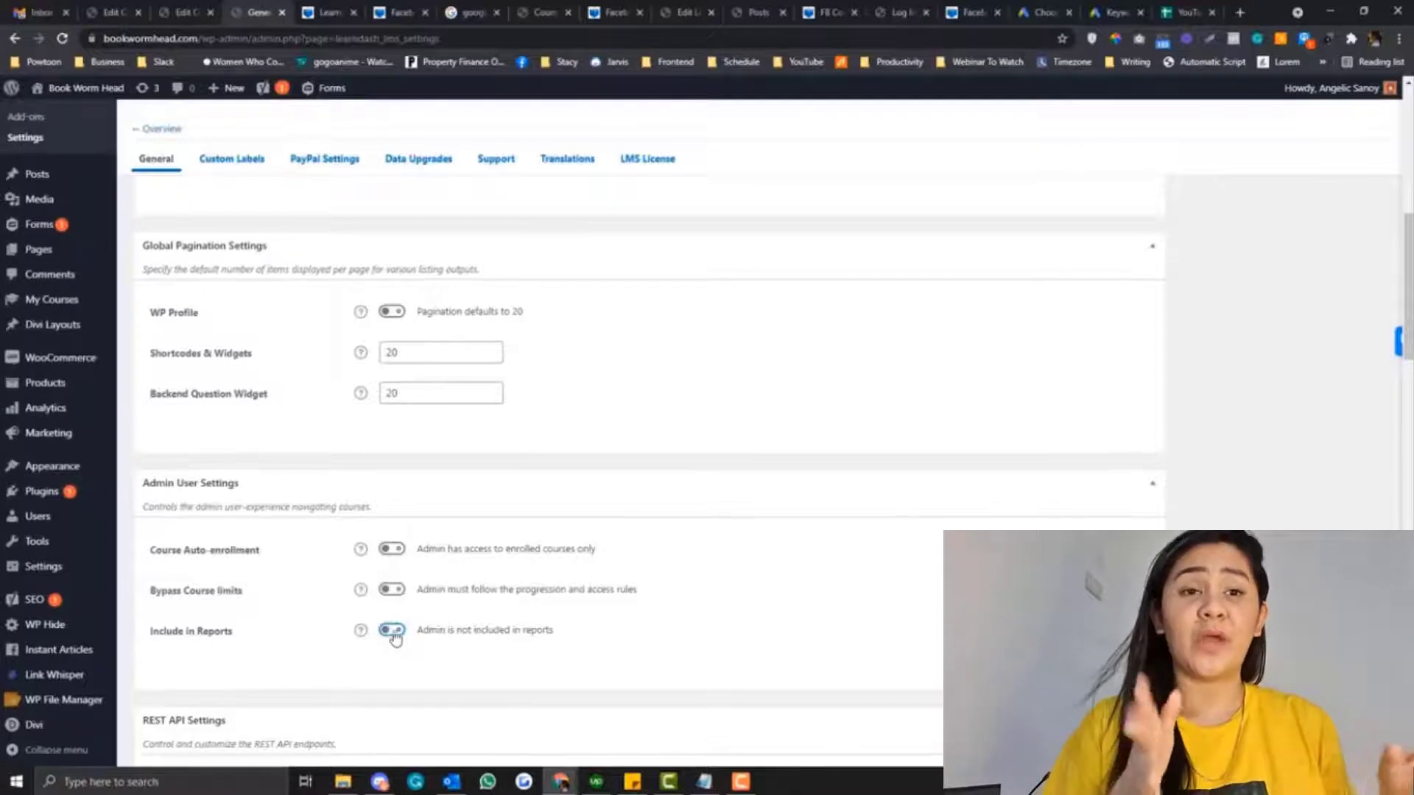
scroll(396, 638, up, 4)
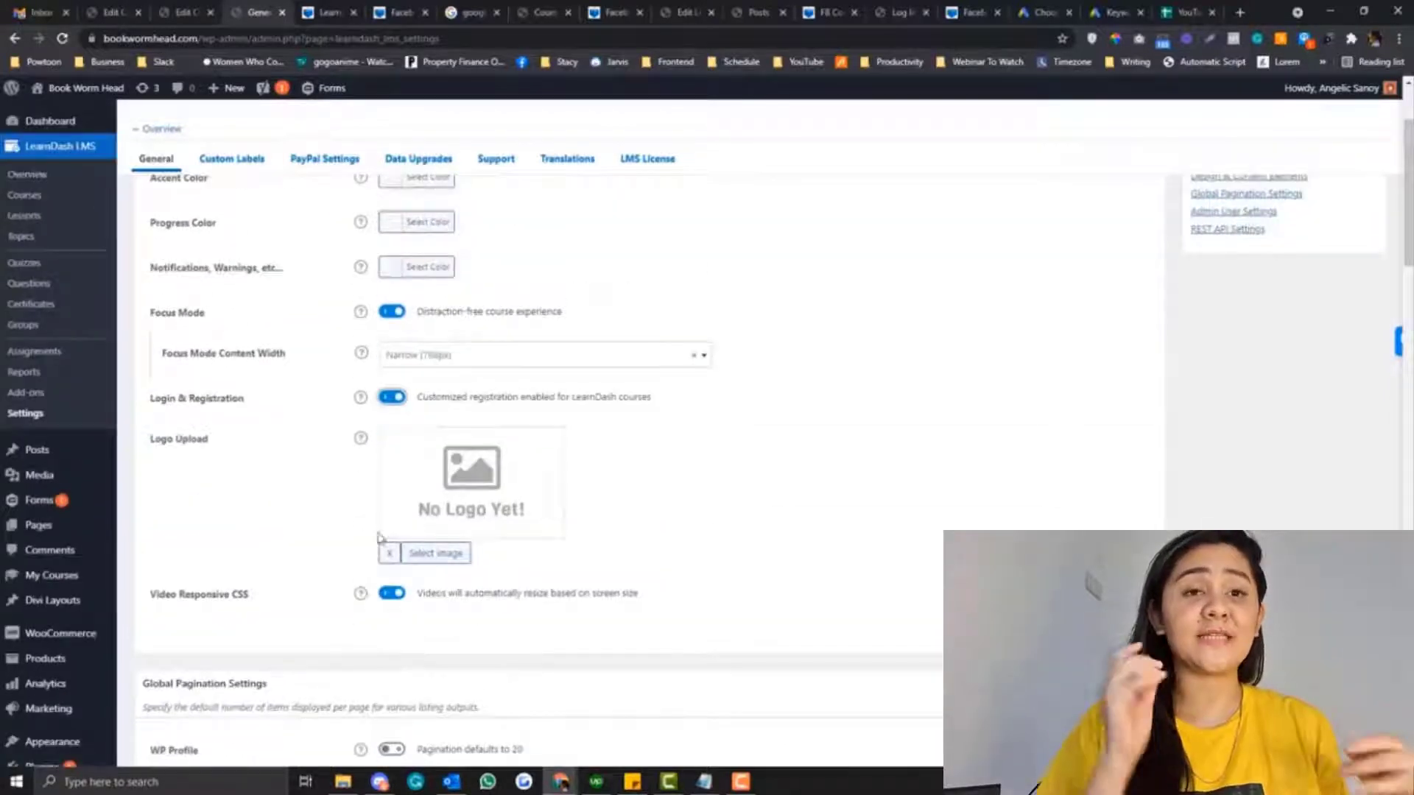
click(328, 162)
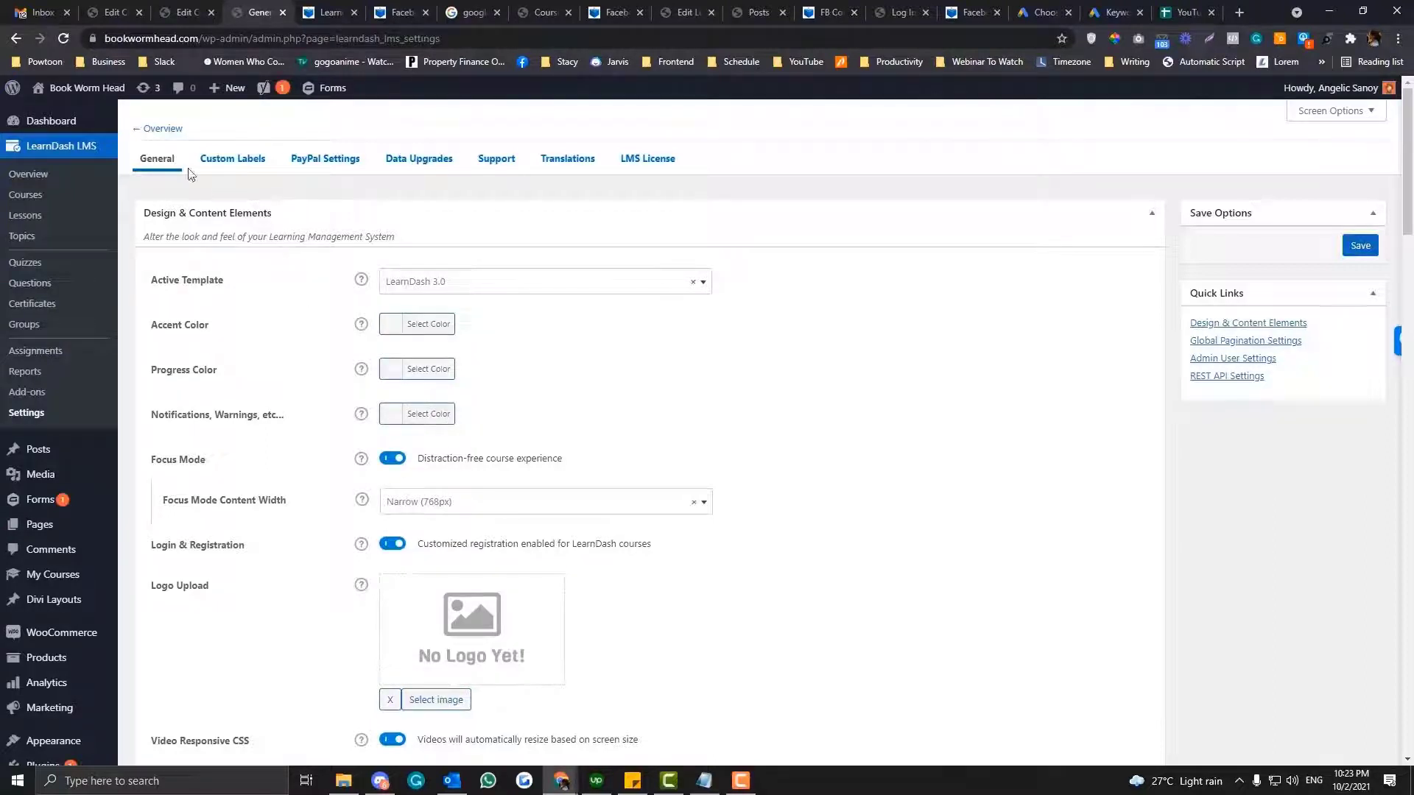
Step: Turn customized Login & Registration off and on again under Design & Content Elements
scroll(273, 398, down, 3)
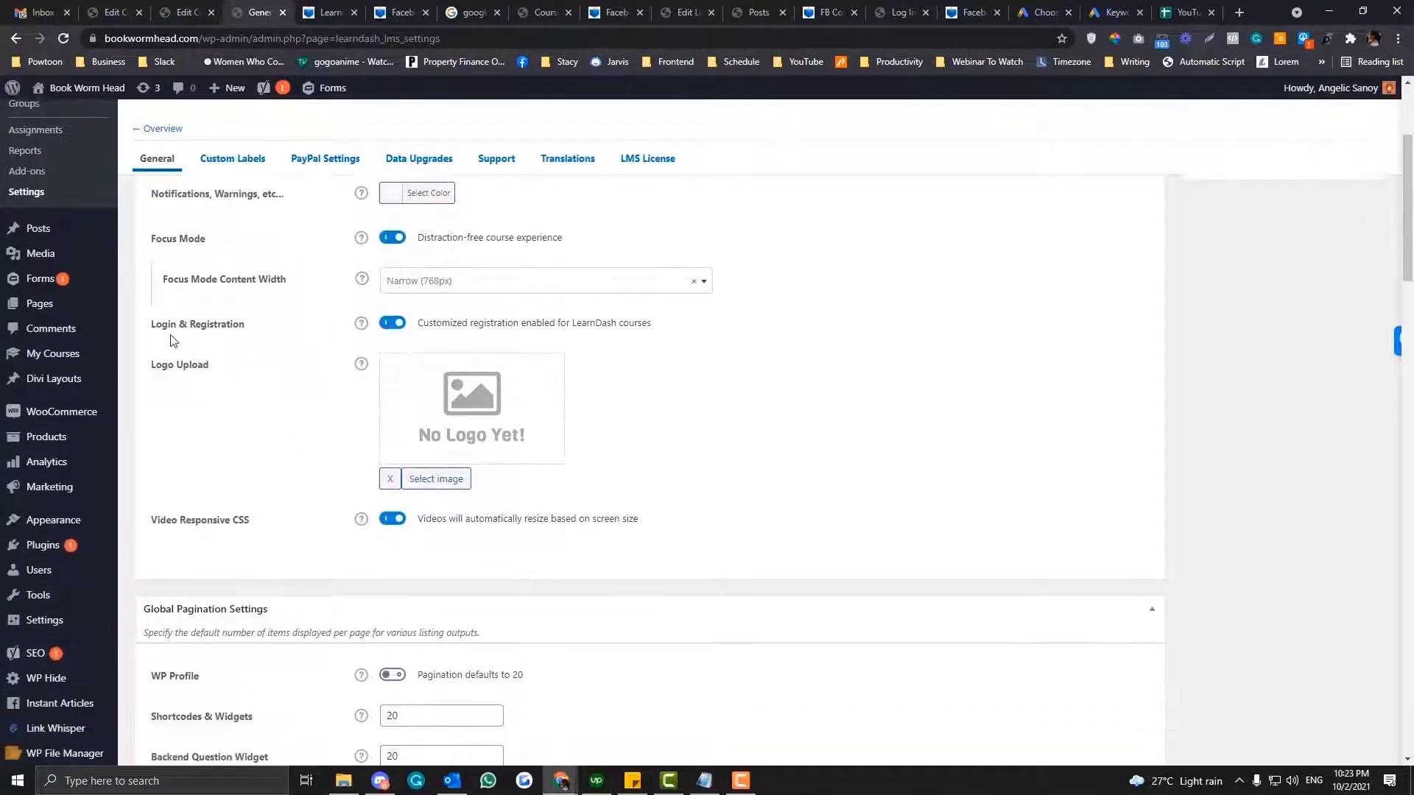
click(395, 326)
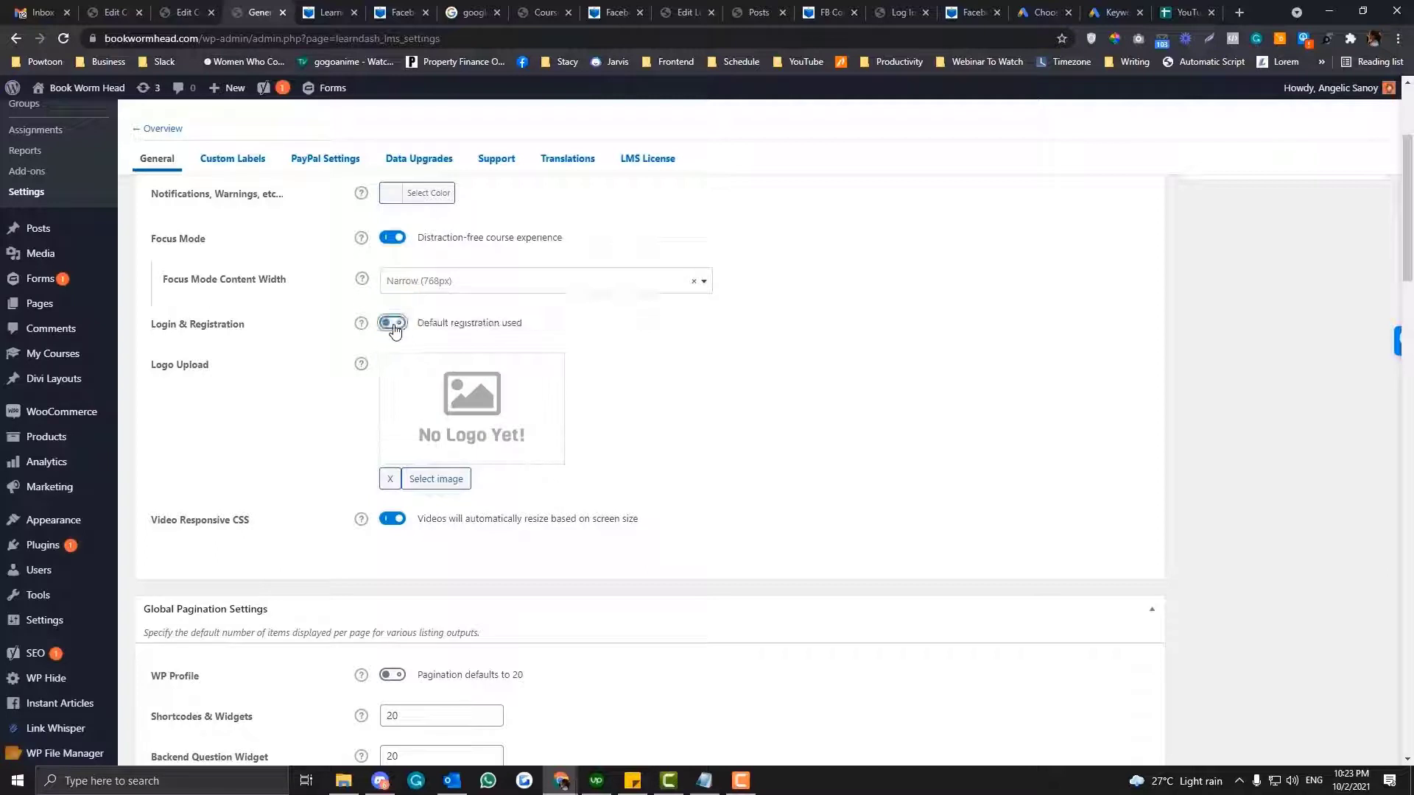
click(394, 327)
Step: Review the Admin User Settings for auto-enrollment, course limits and reports, plus the REST API endpoints
scroll(312, 421, down, 6)
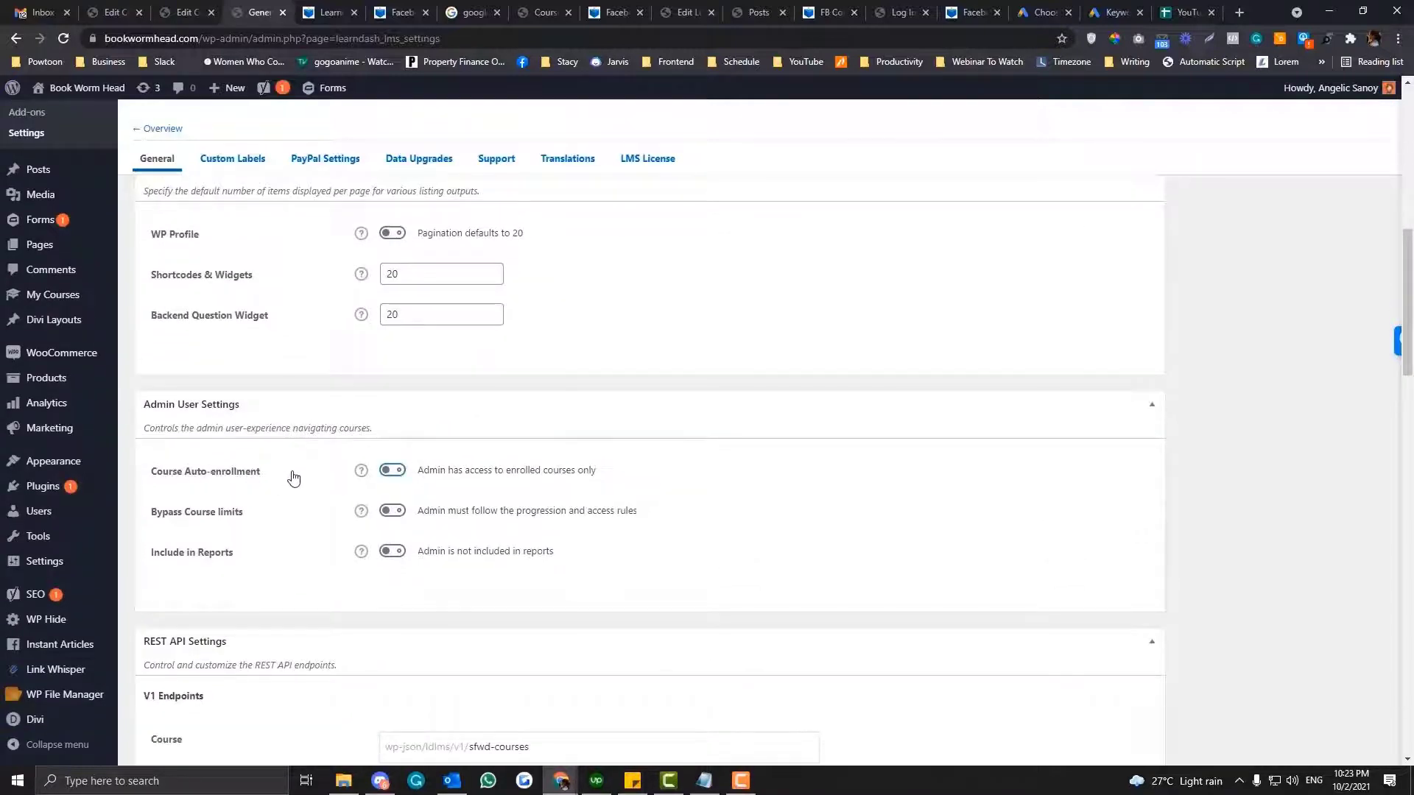
scroll(294, 477, down, 1)
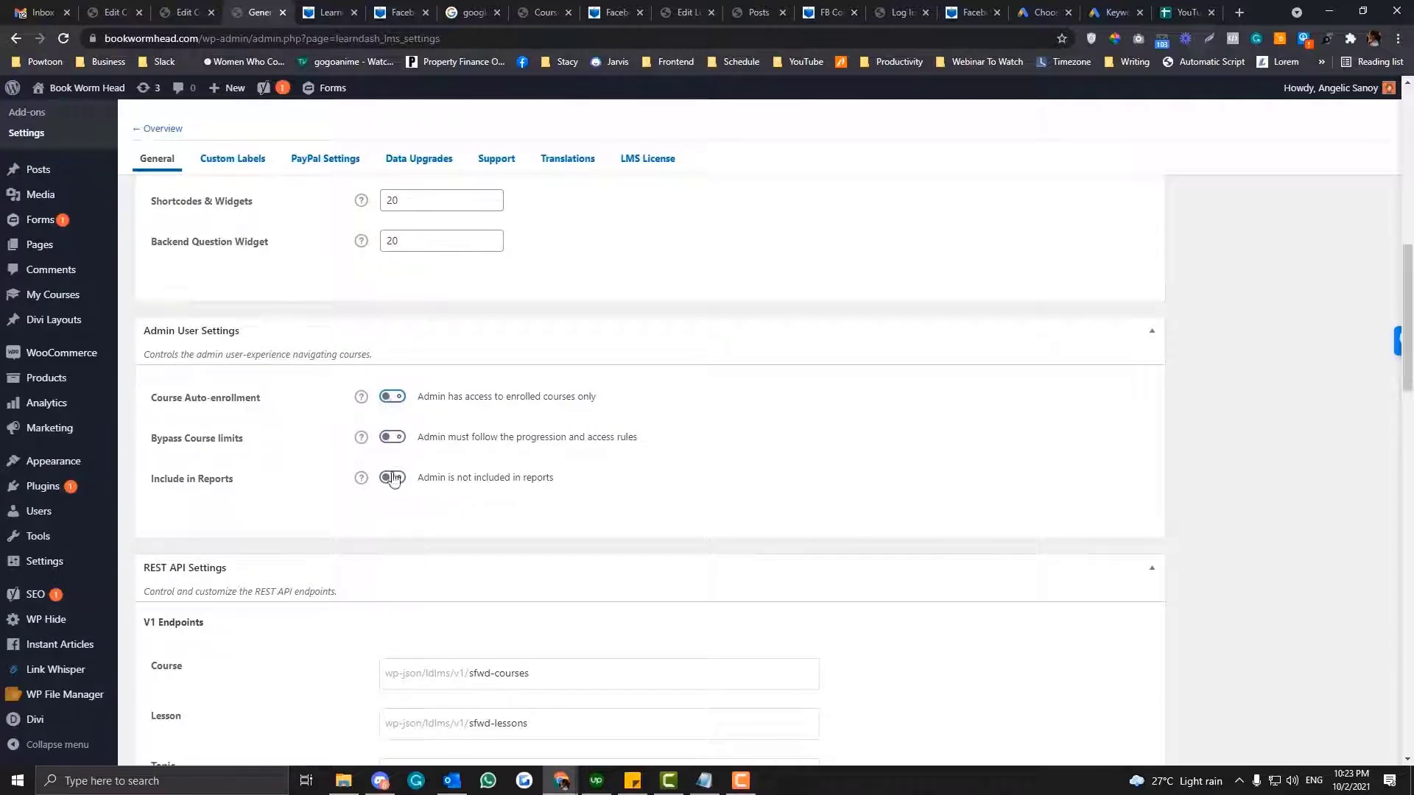
scroll(409, 487, down, 1)
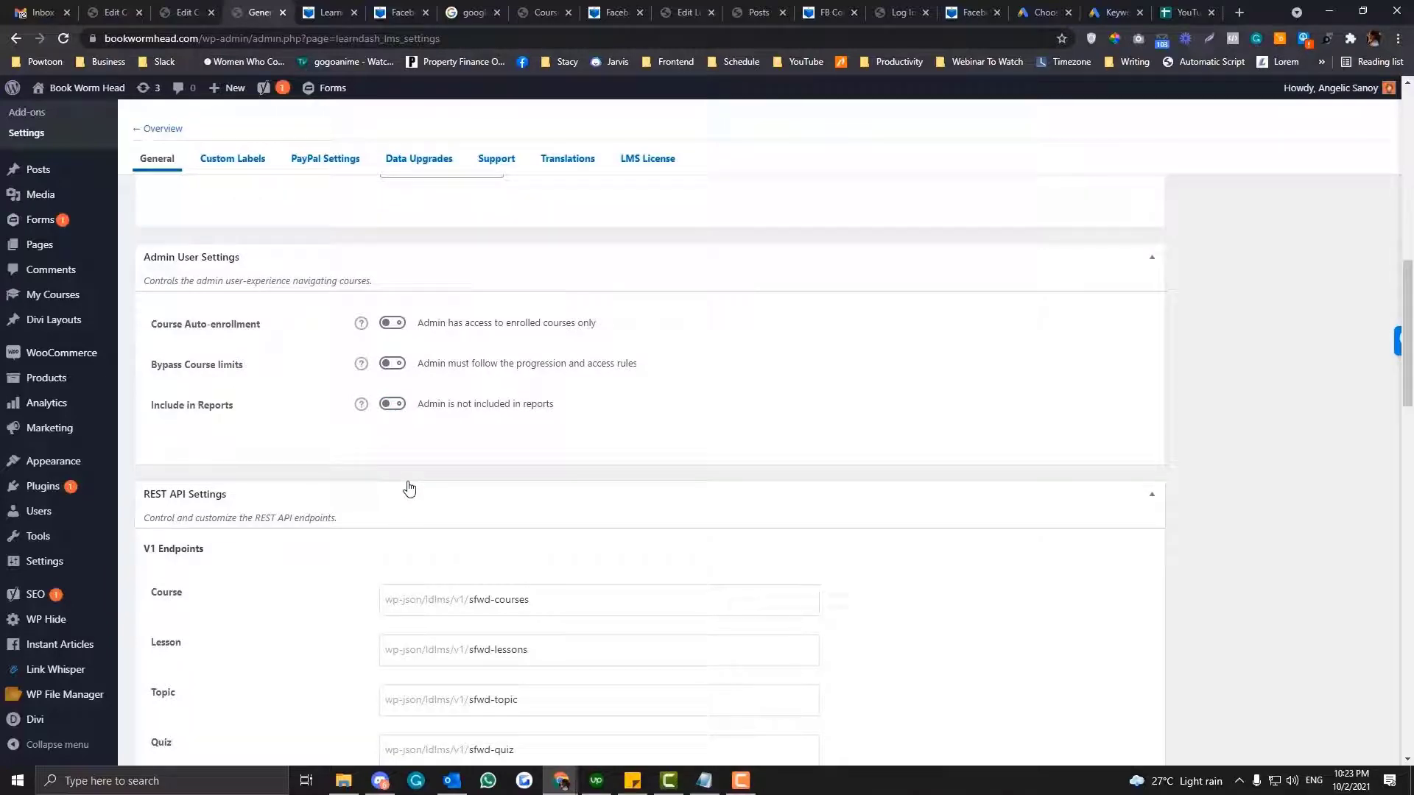
scroll(409, 488, down, 2)
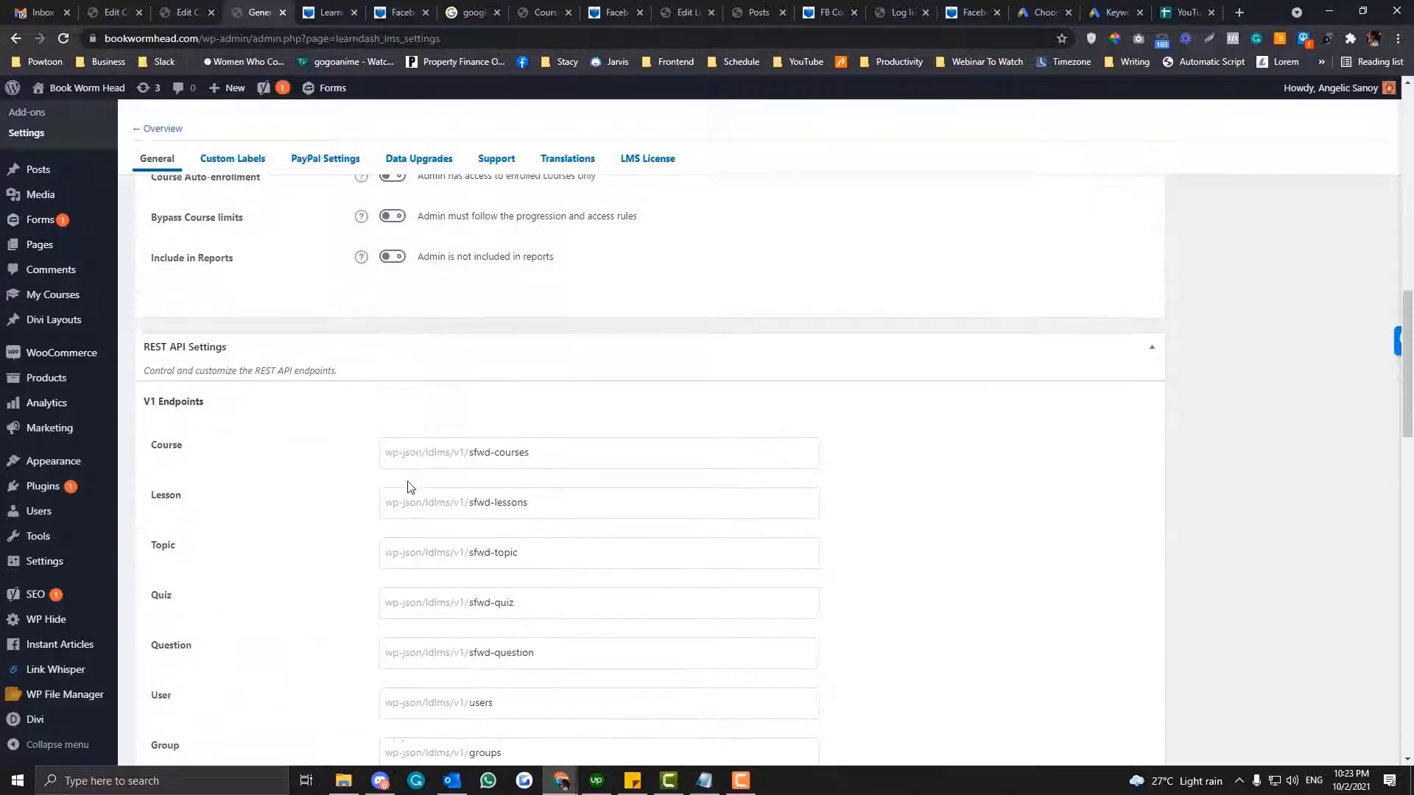
scroll(409, 486, up, 10)
scroll(414, 485, down, 6)
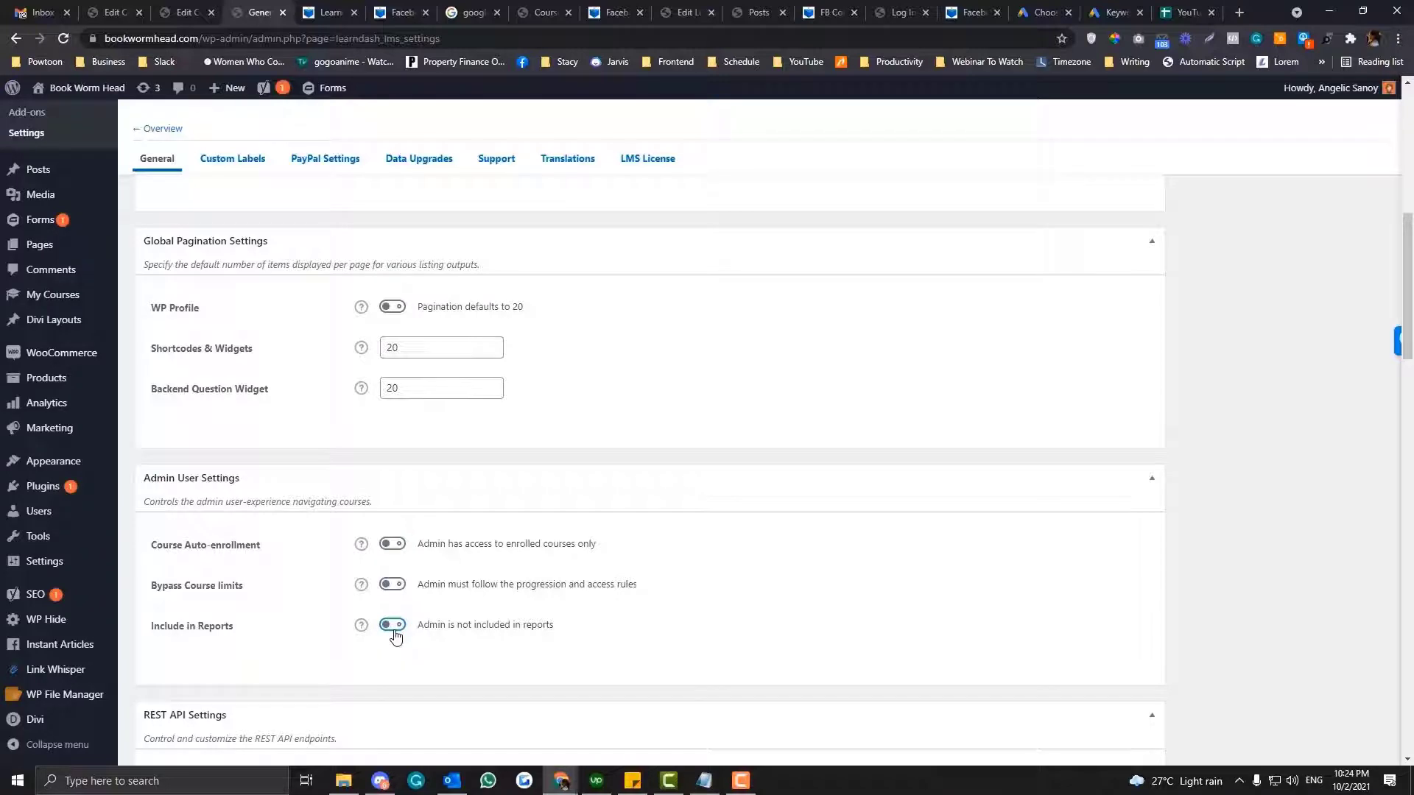
scroll(395, 638, up, 6)
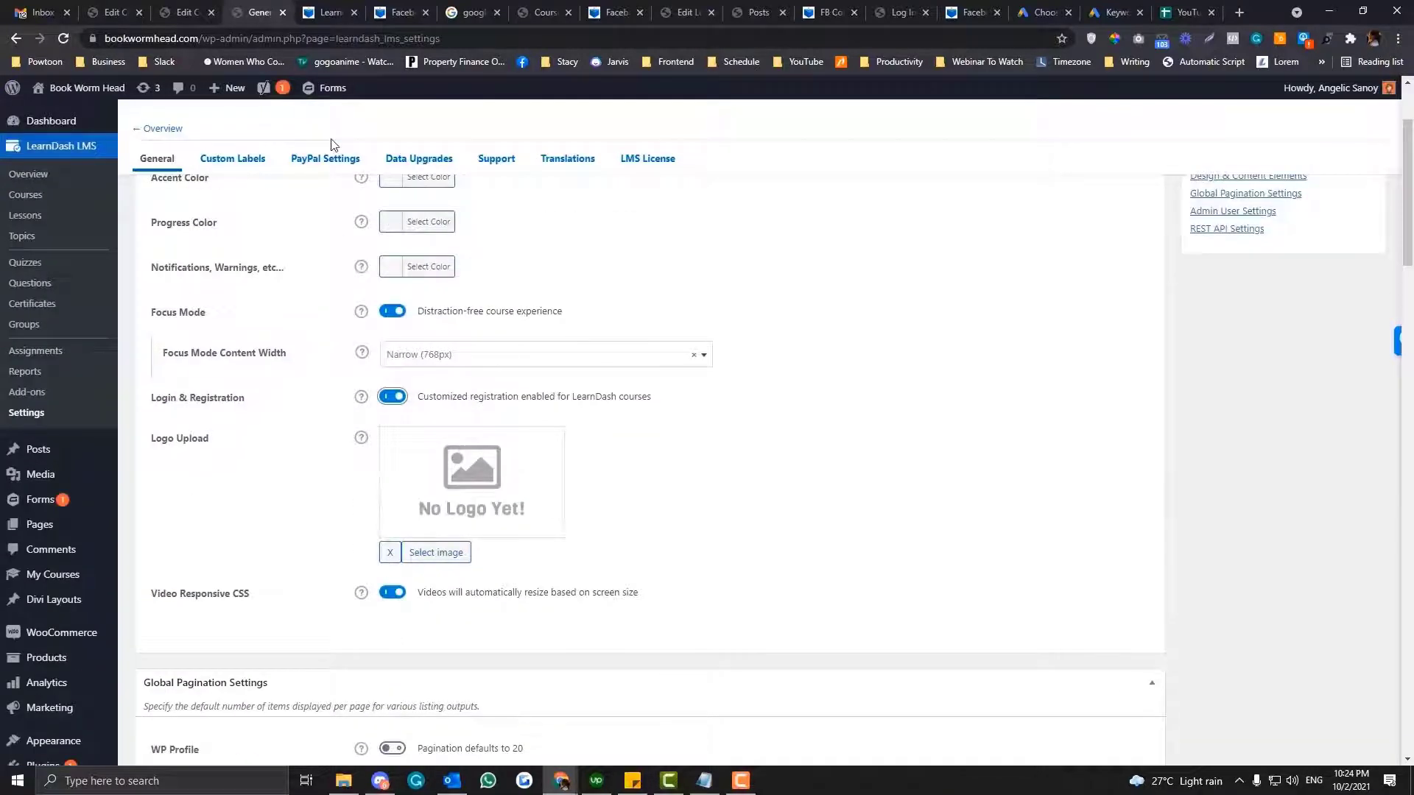
Step: Open the LearnDash PayPal settings and activate the PayPal Email field
click(327, 161)
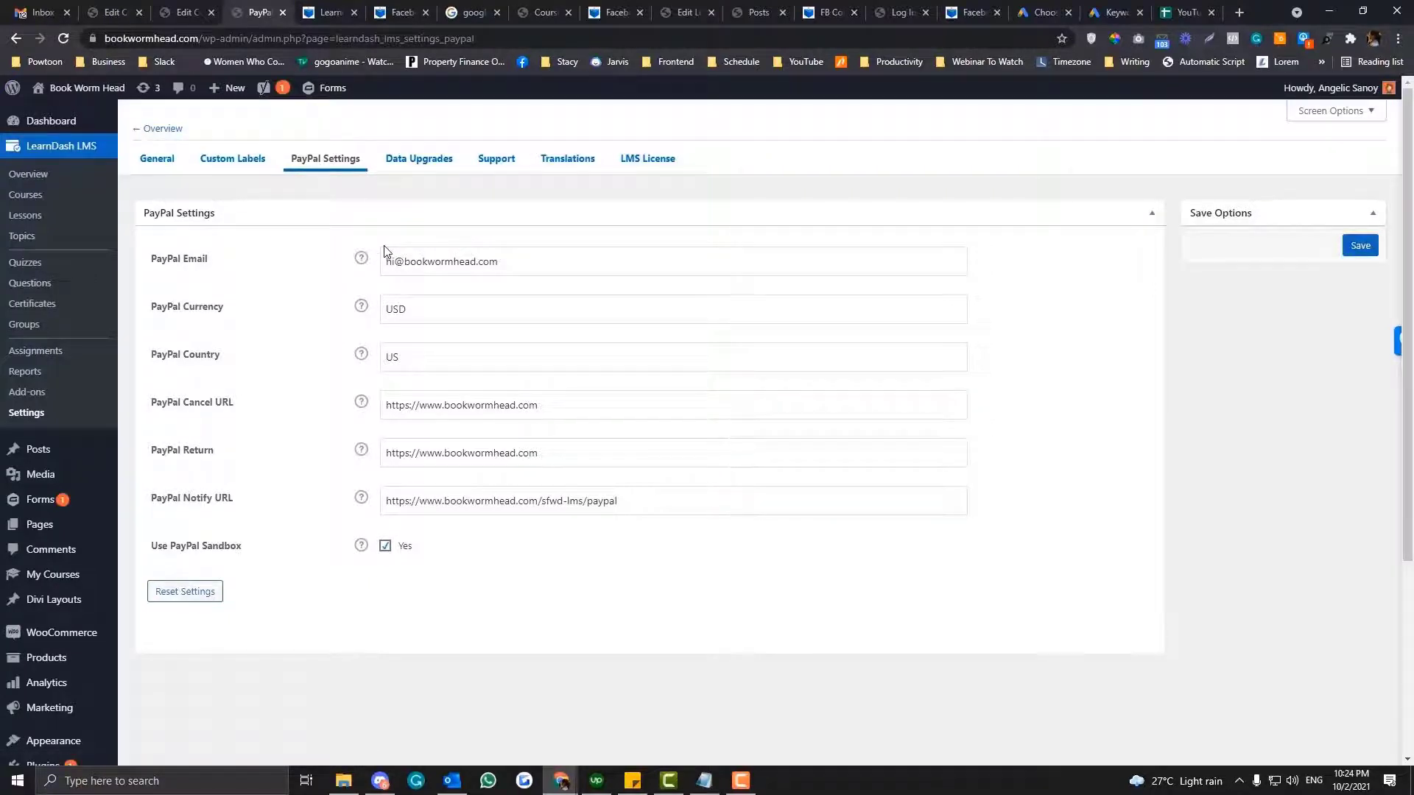
click(152, 263)
click(403, 264)
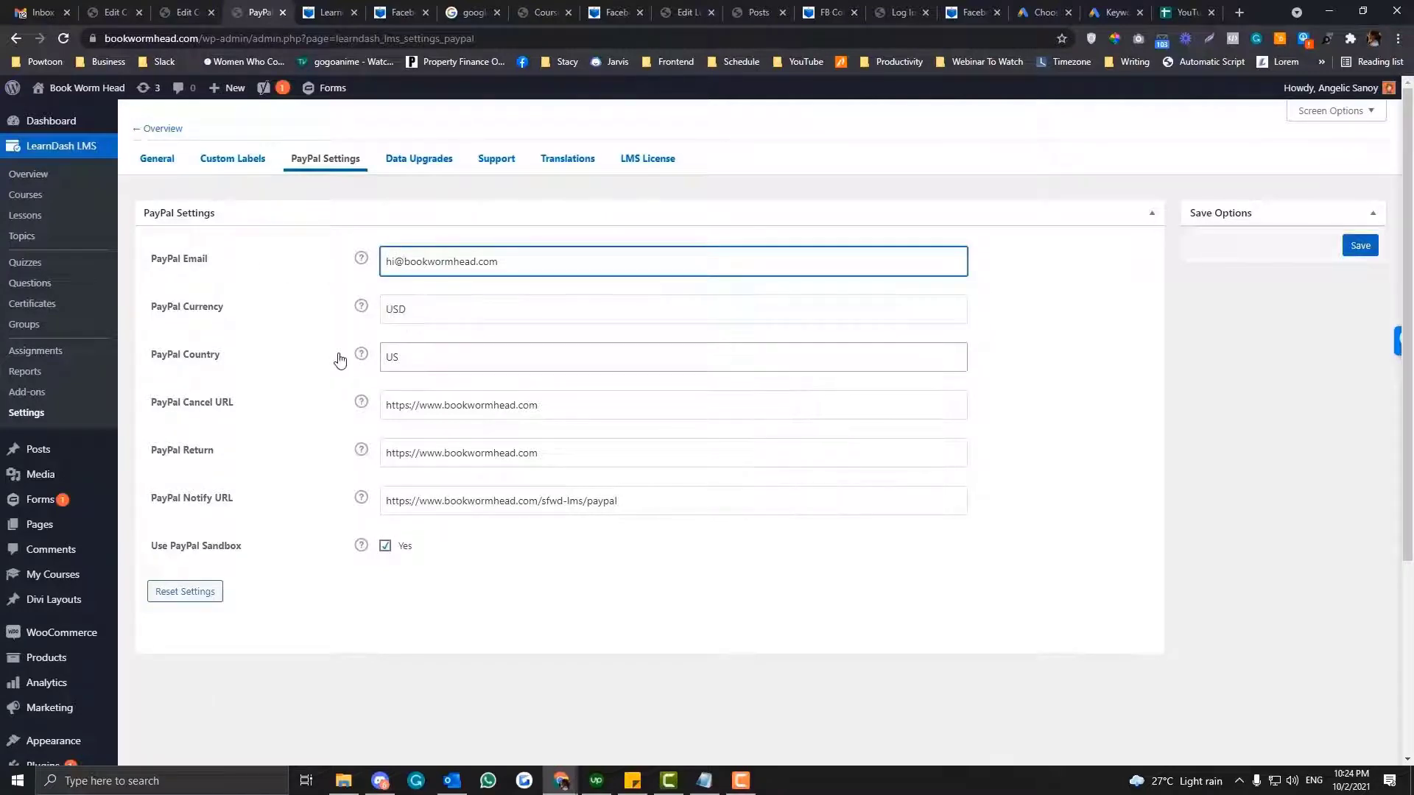
Step: Open the country codes documentation from the PayPal Country help text and search the page for "Phil"
drag(420, 357, 379, 363)
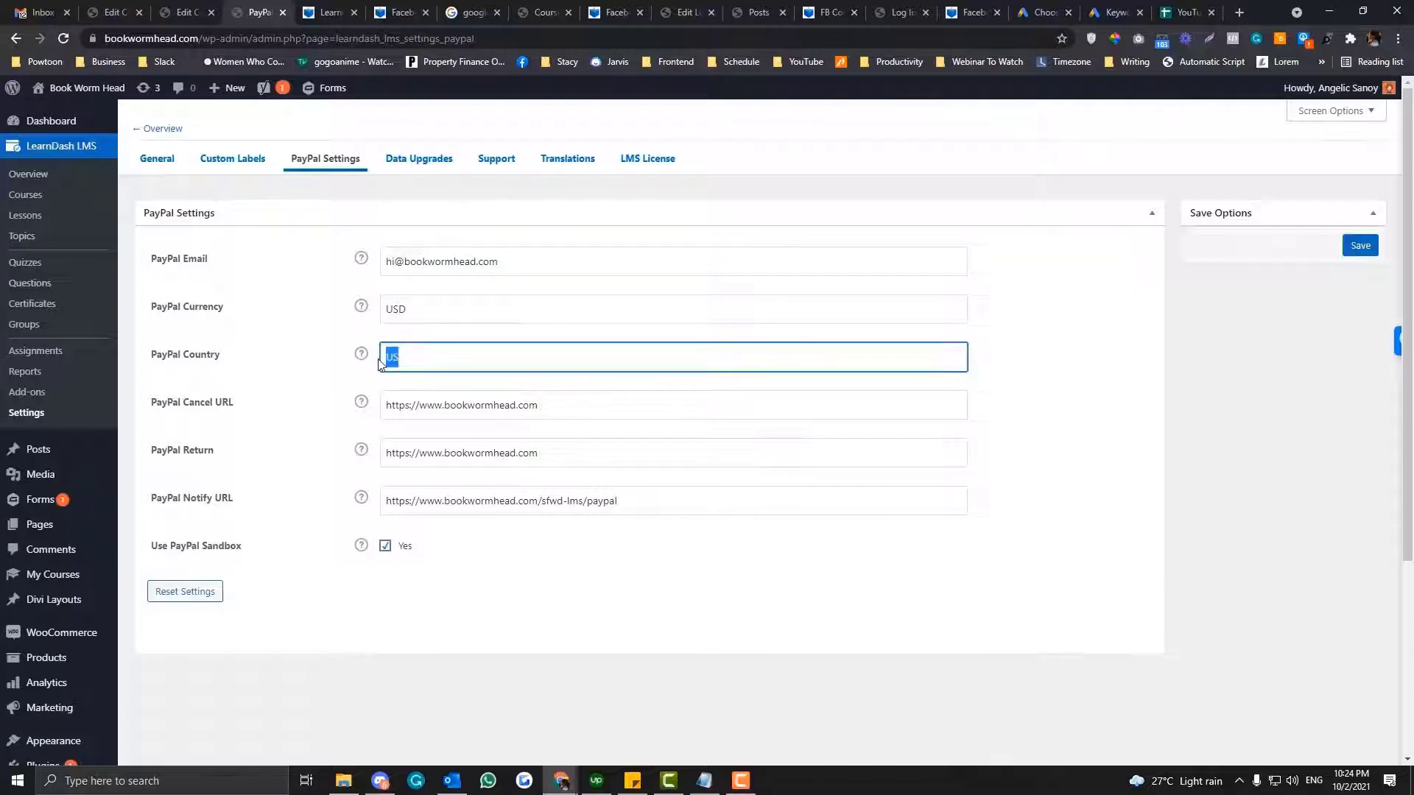
click(362, 356)
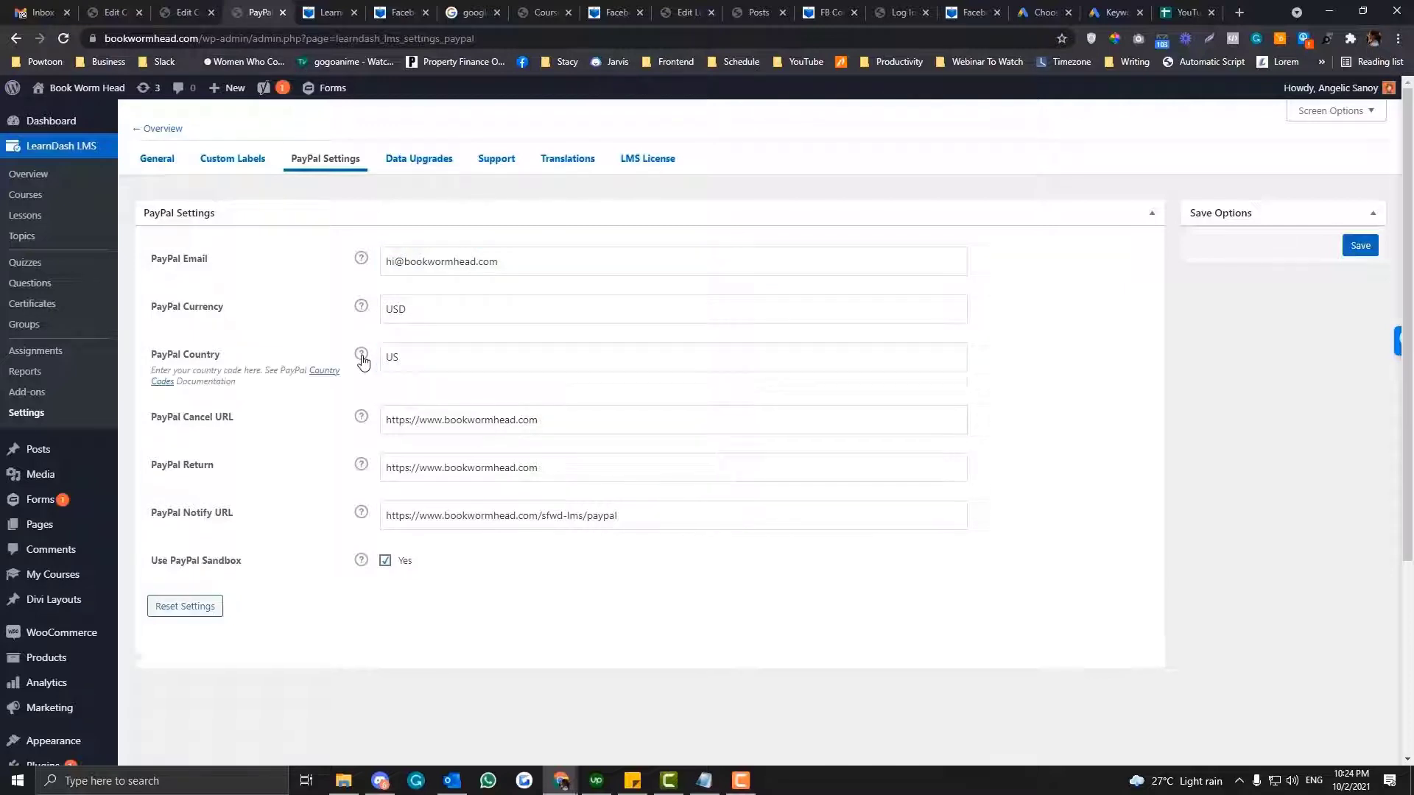
click(322, 370)
click(310, 10)
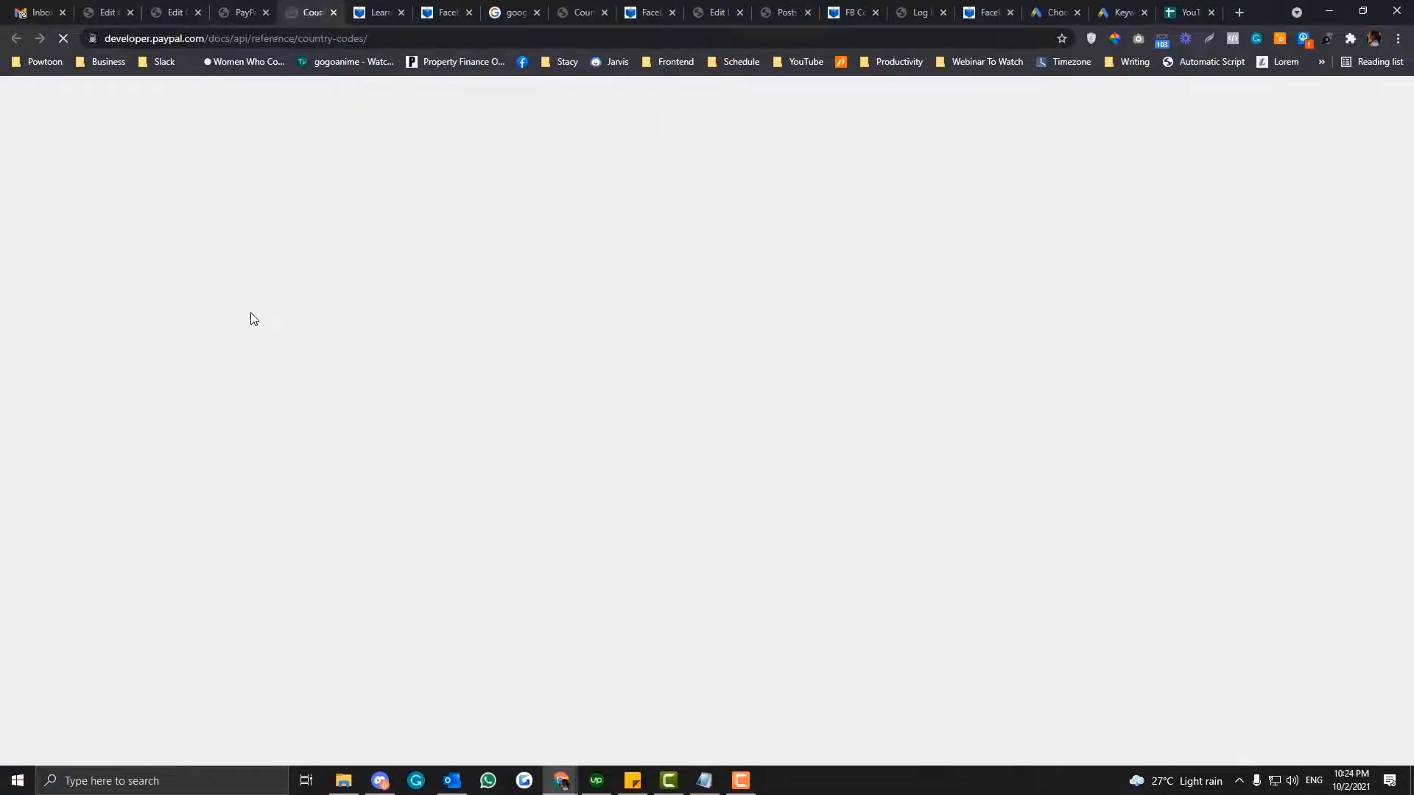
scroll(260, 348, down, 1)
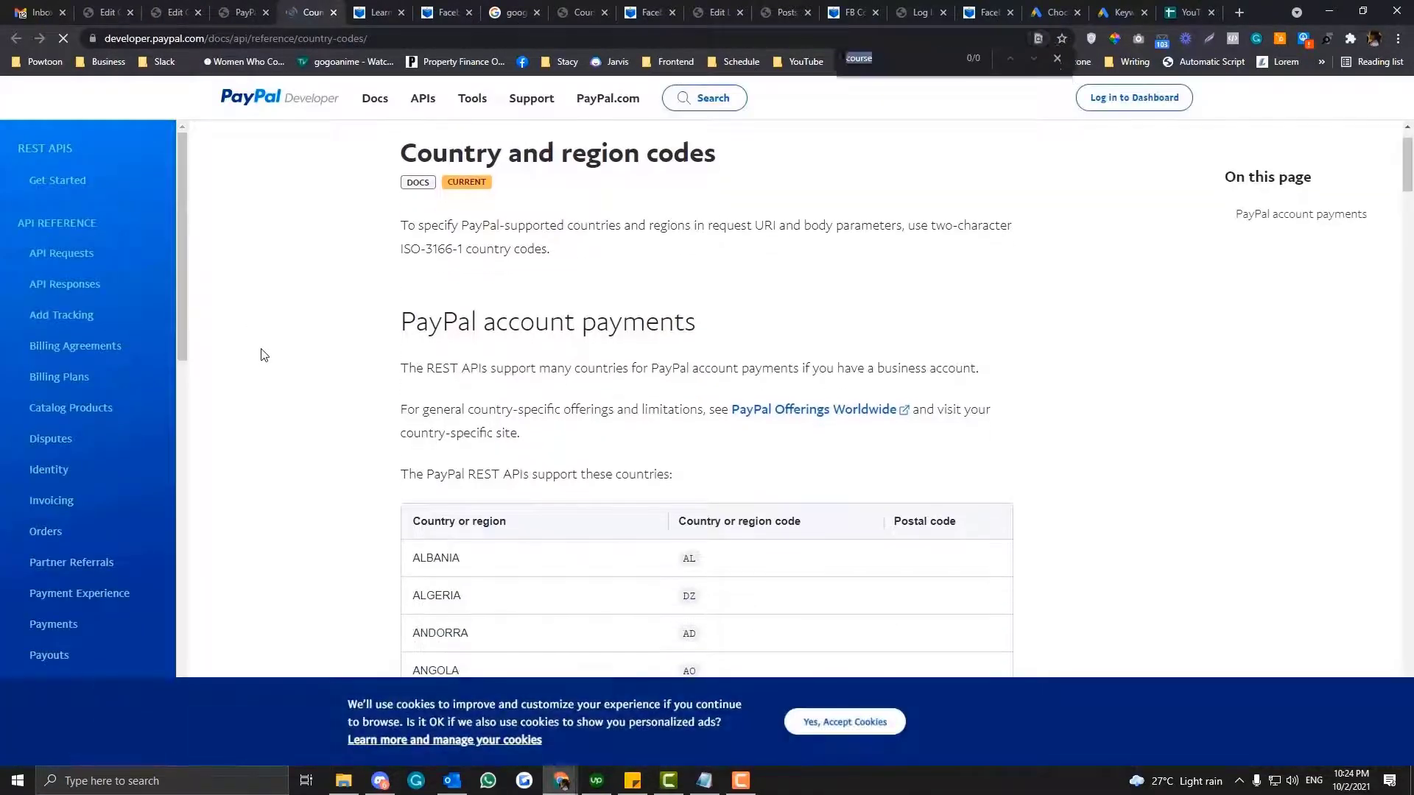
key(ctrl+f)
text(p)
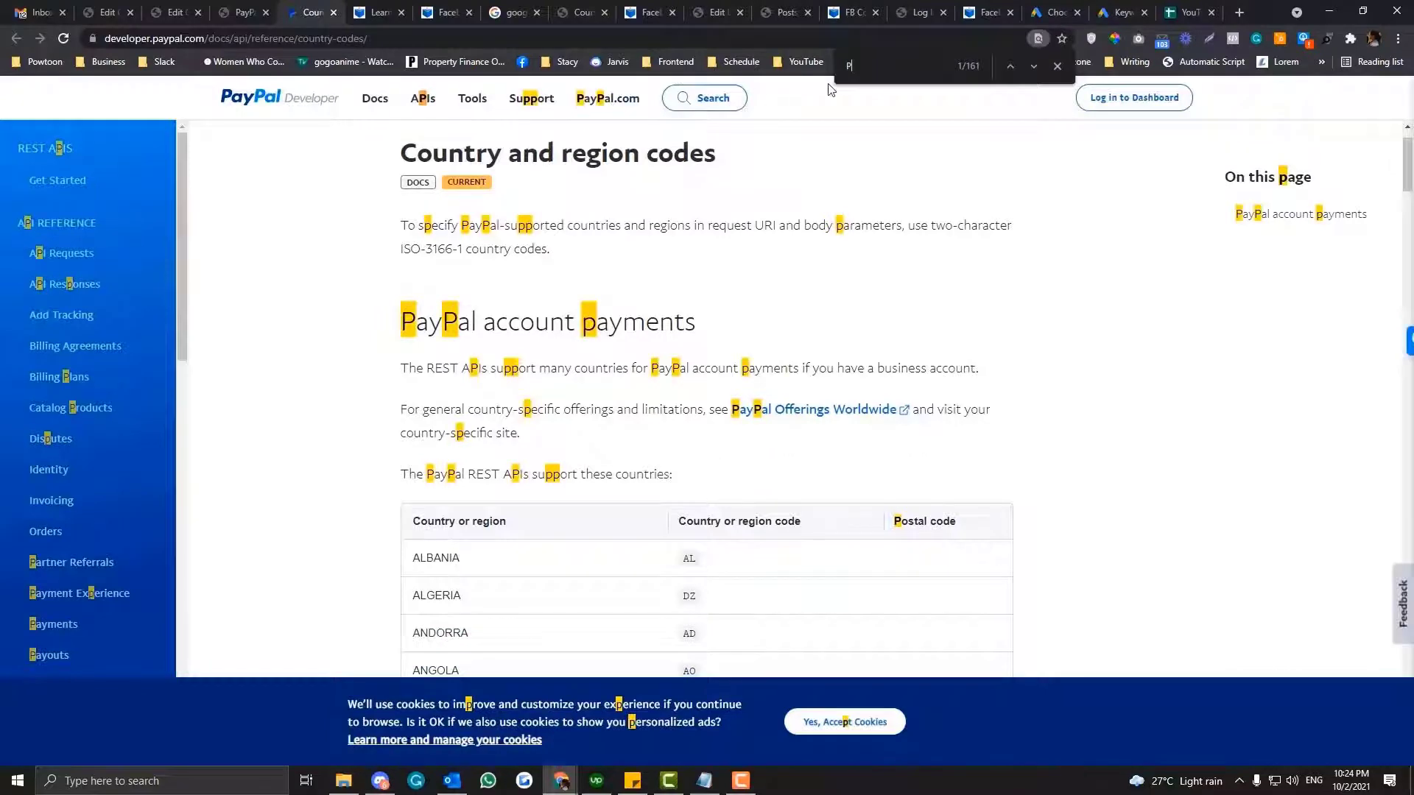
text(hil)
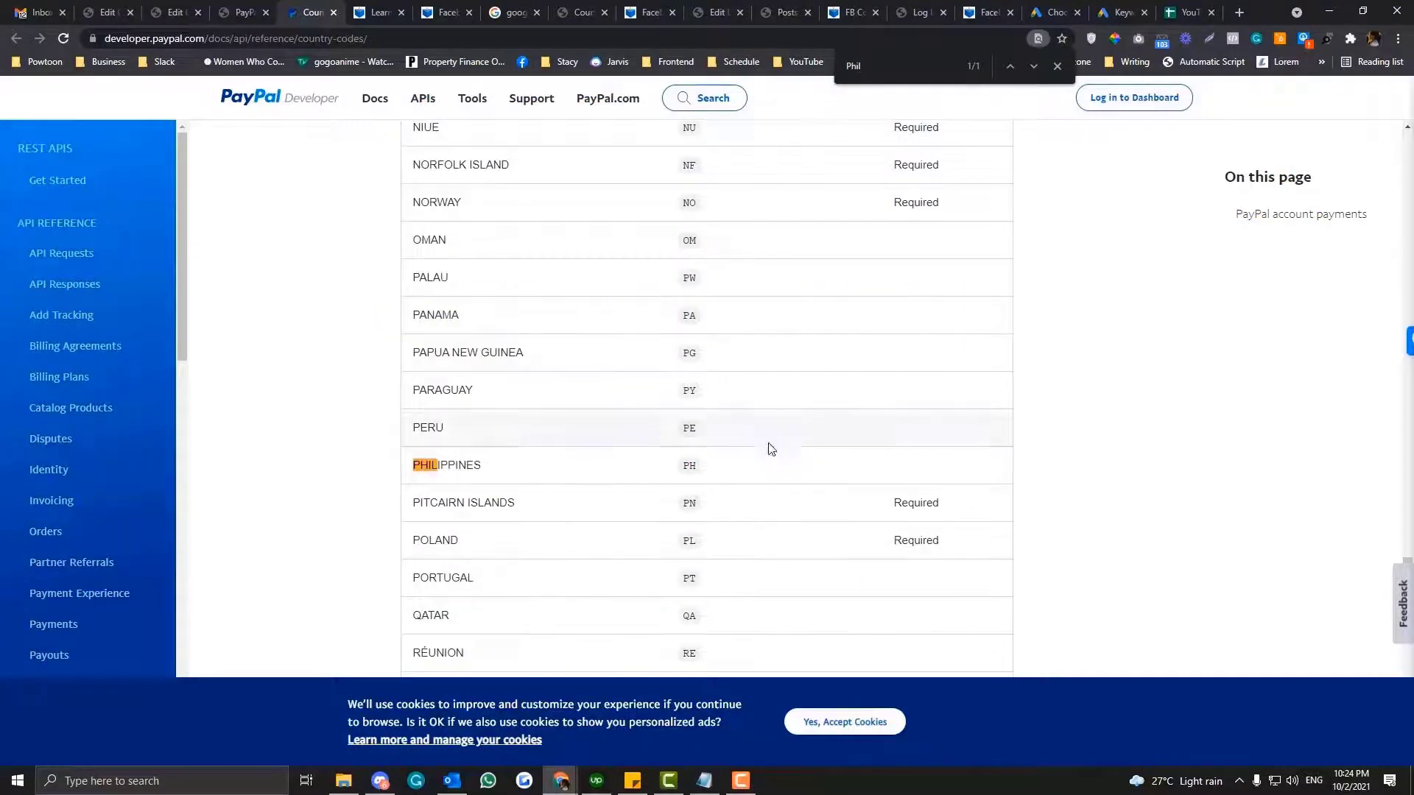
Step: Return to the LearnDash PayPal settings and set PayPal Country to PH
key(ctrl+shift+Tab)
double_click(414, 354)
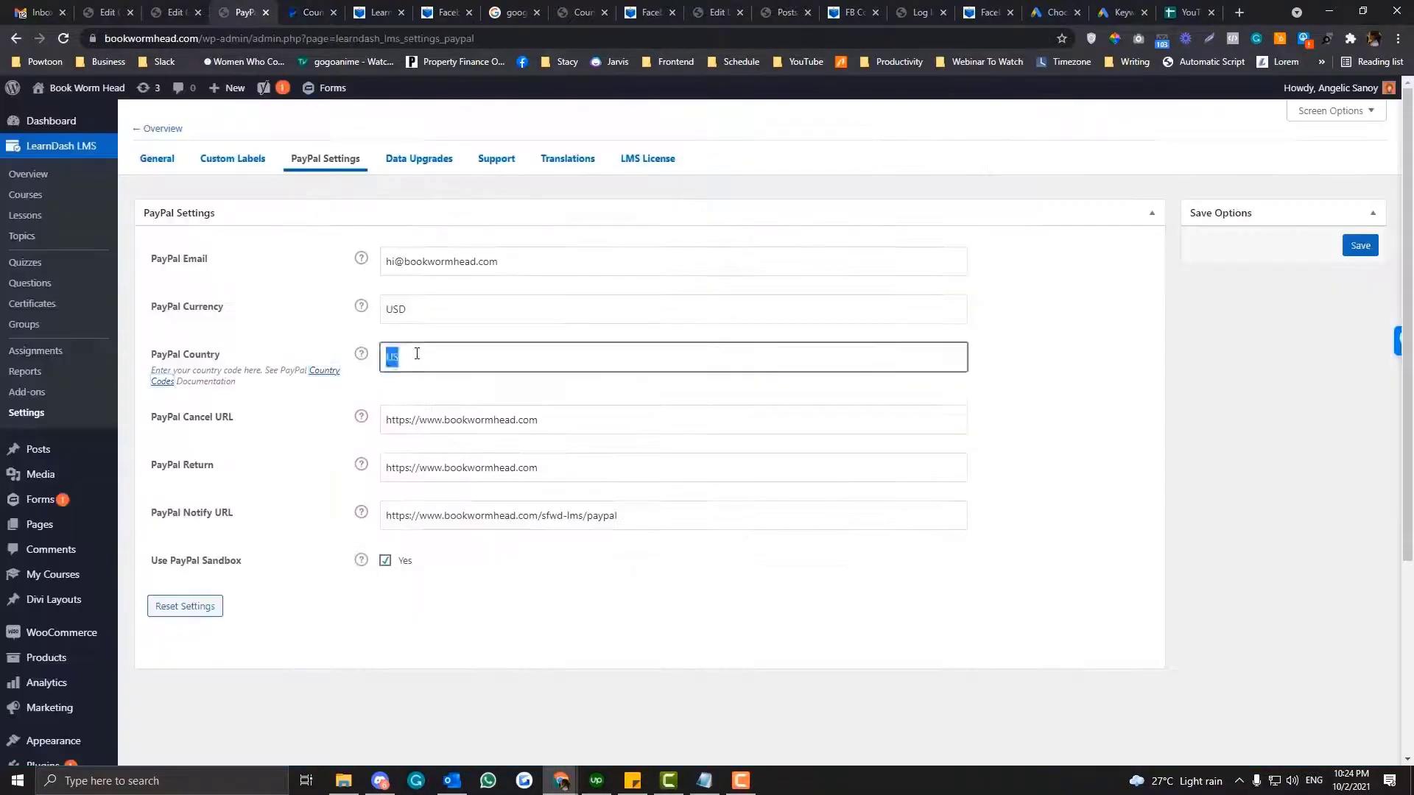
text(PH)
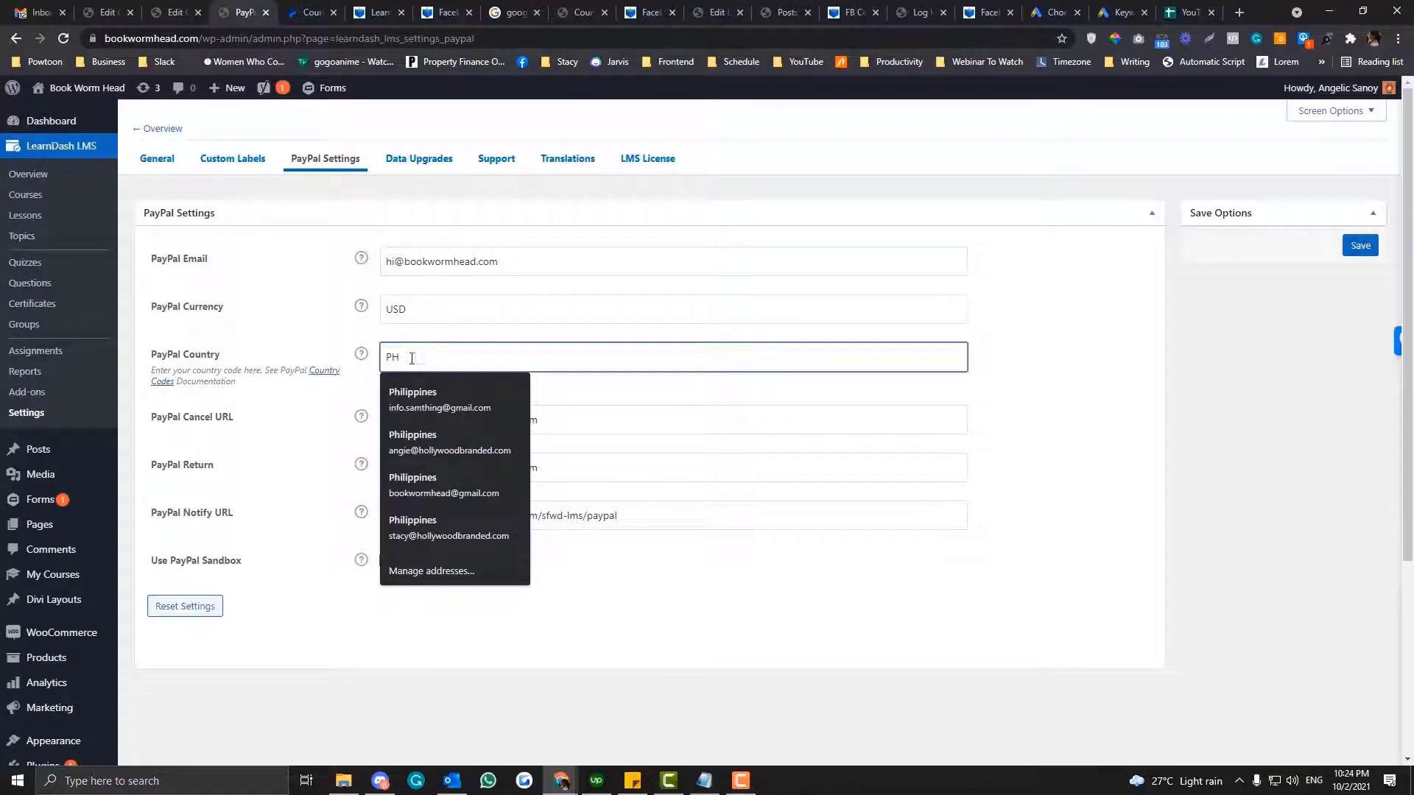
key(Escape)
Step: Show the help descriptions for the PayPal Cancel URL, PayPal Return and PayPal Notify URL fields
click(360, 420)
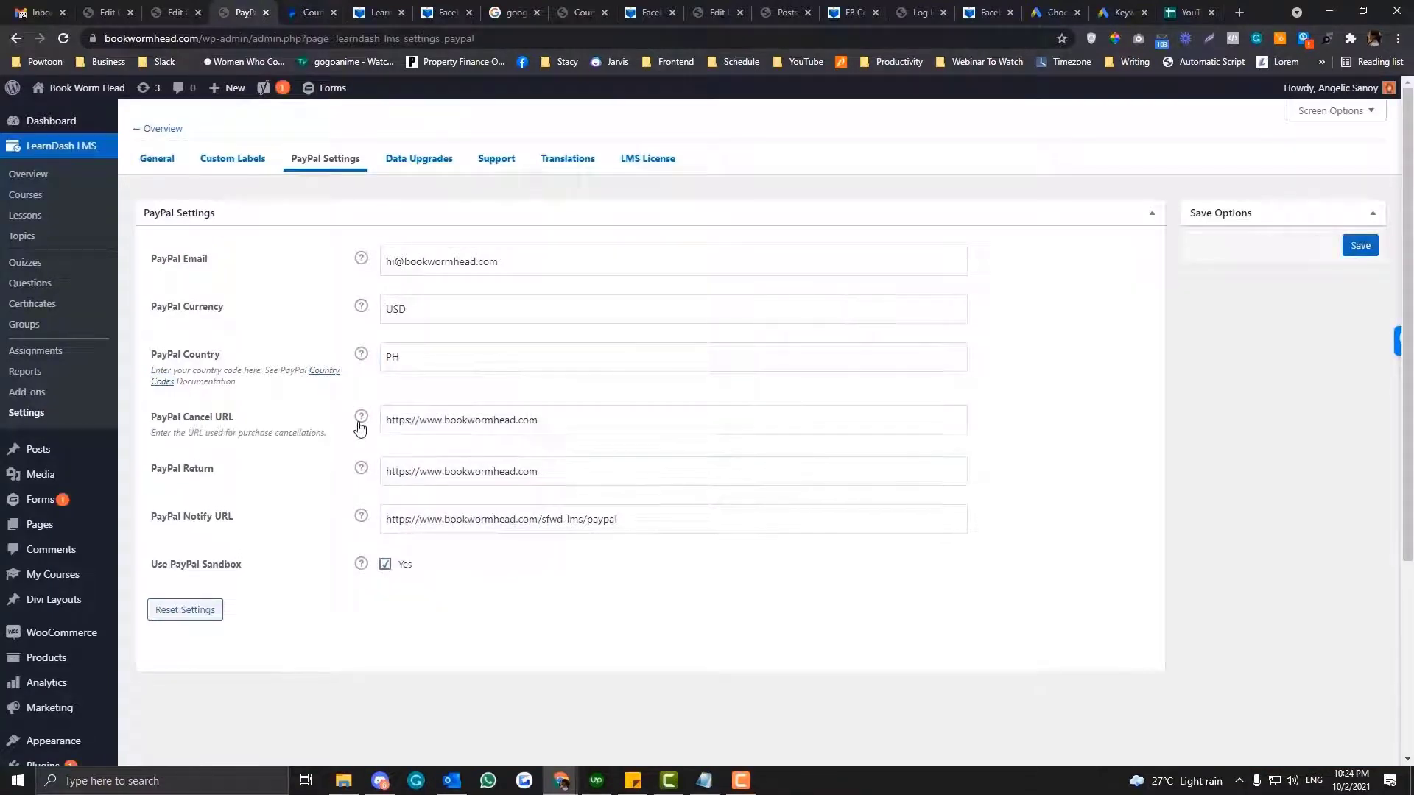
click(591, 409)
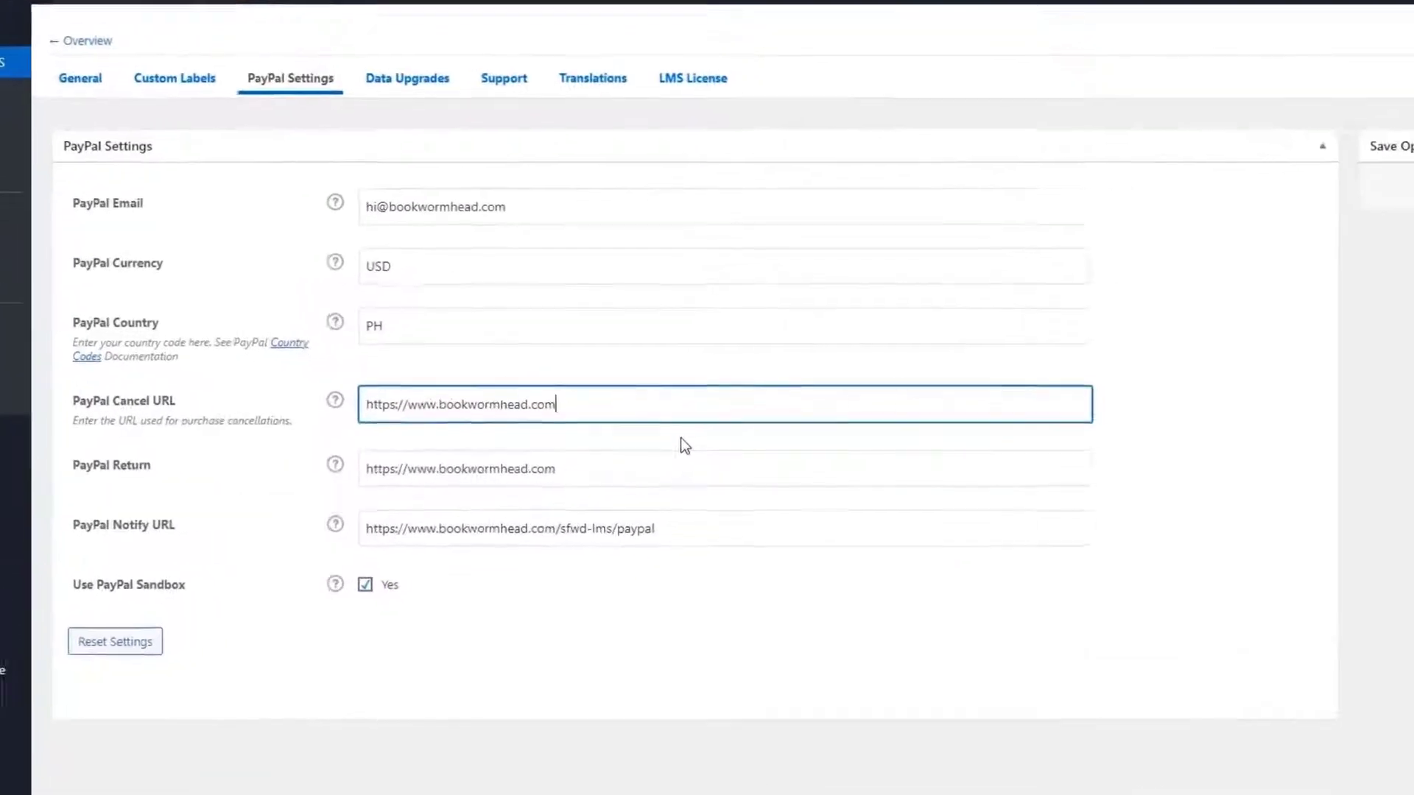
click(565, 478)
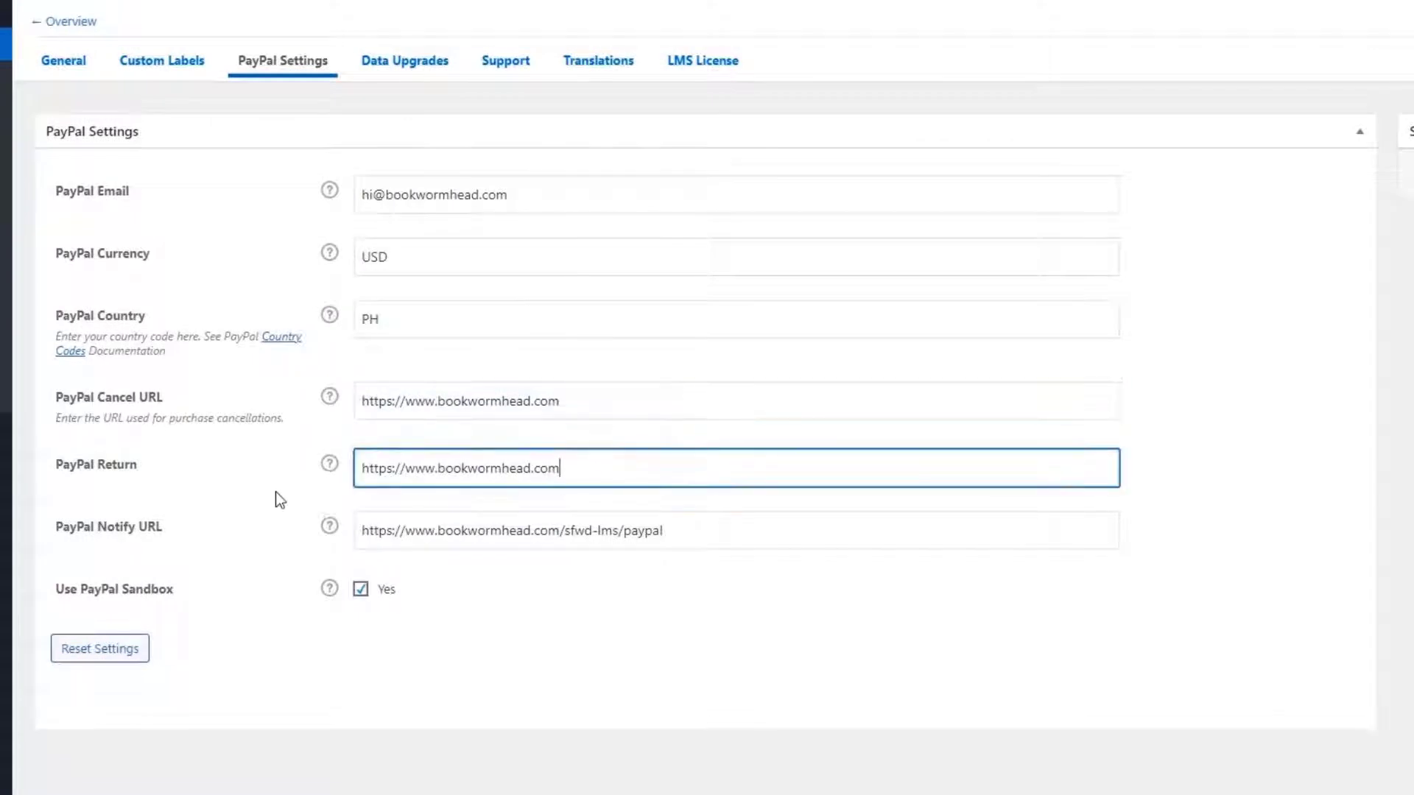
click(325, 468)
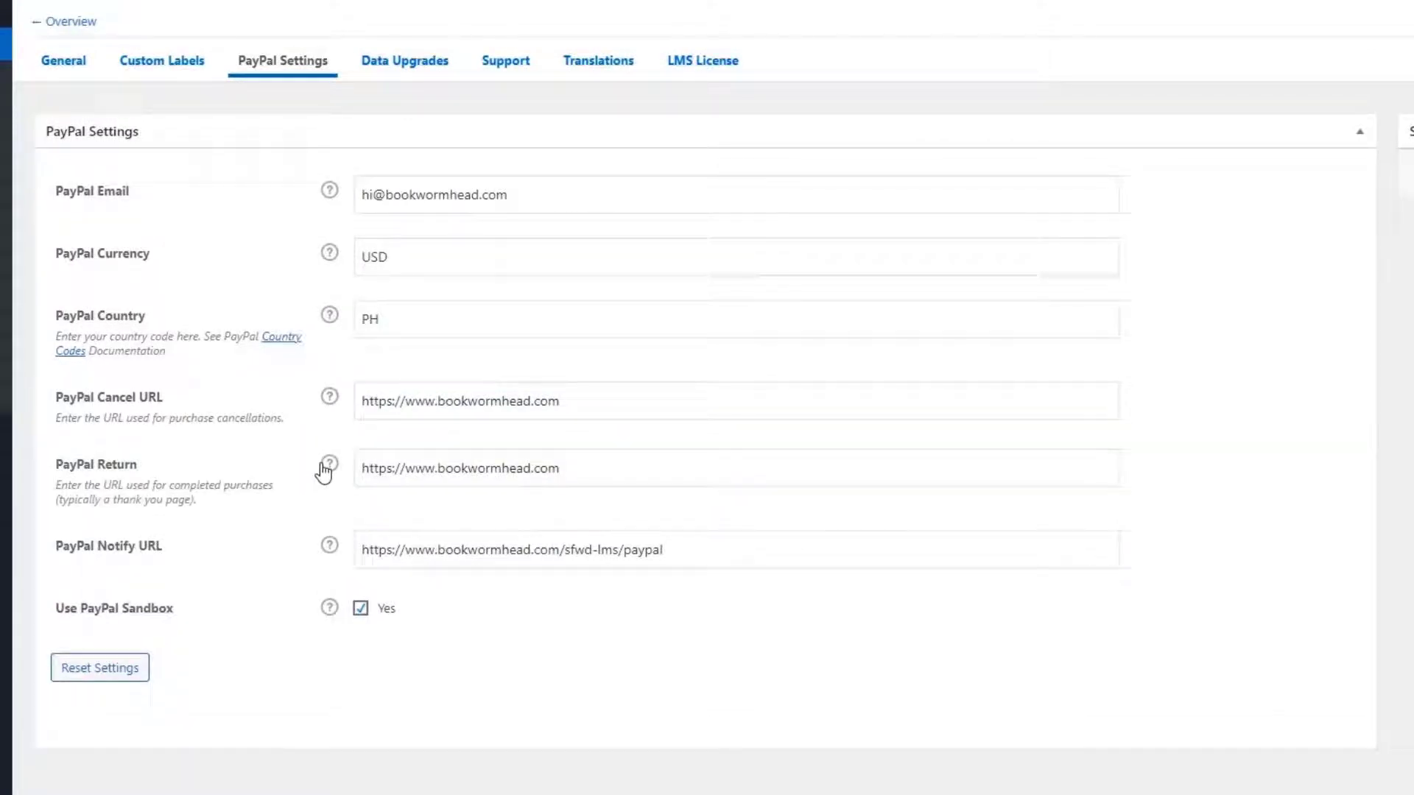
scroll(325, 468, down, 1)
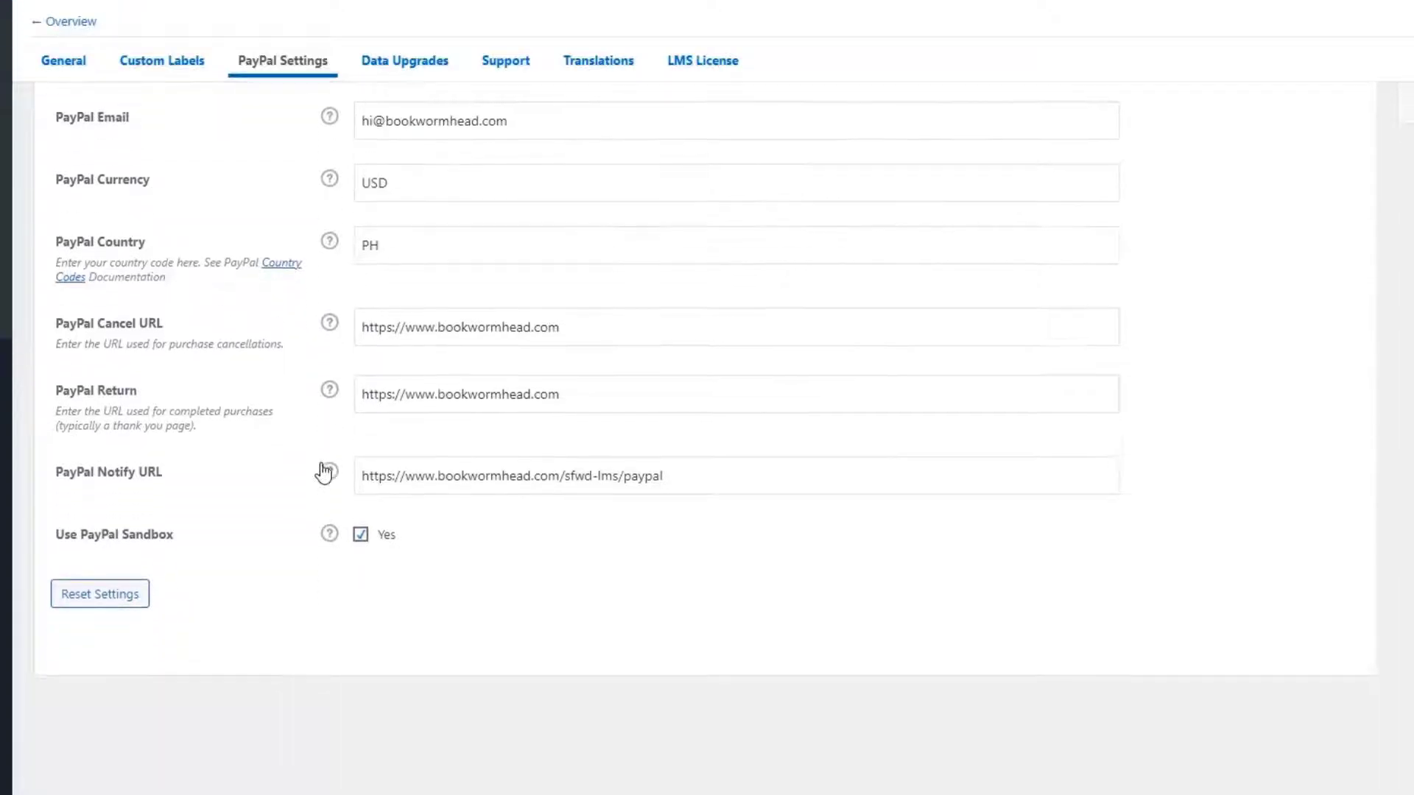
click(326, 469)
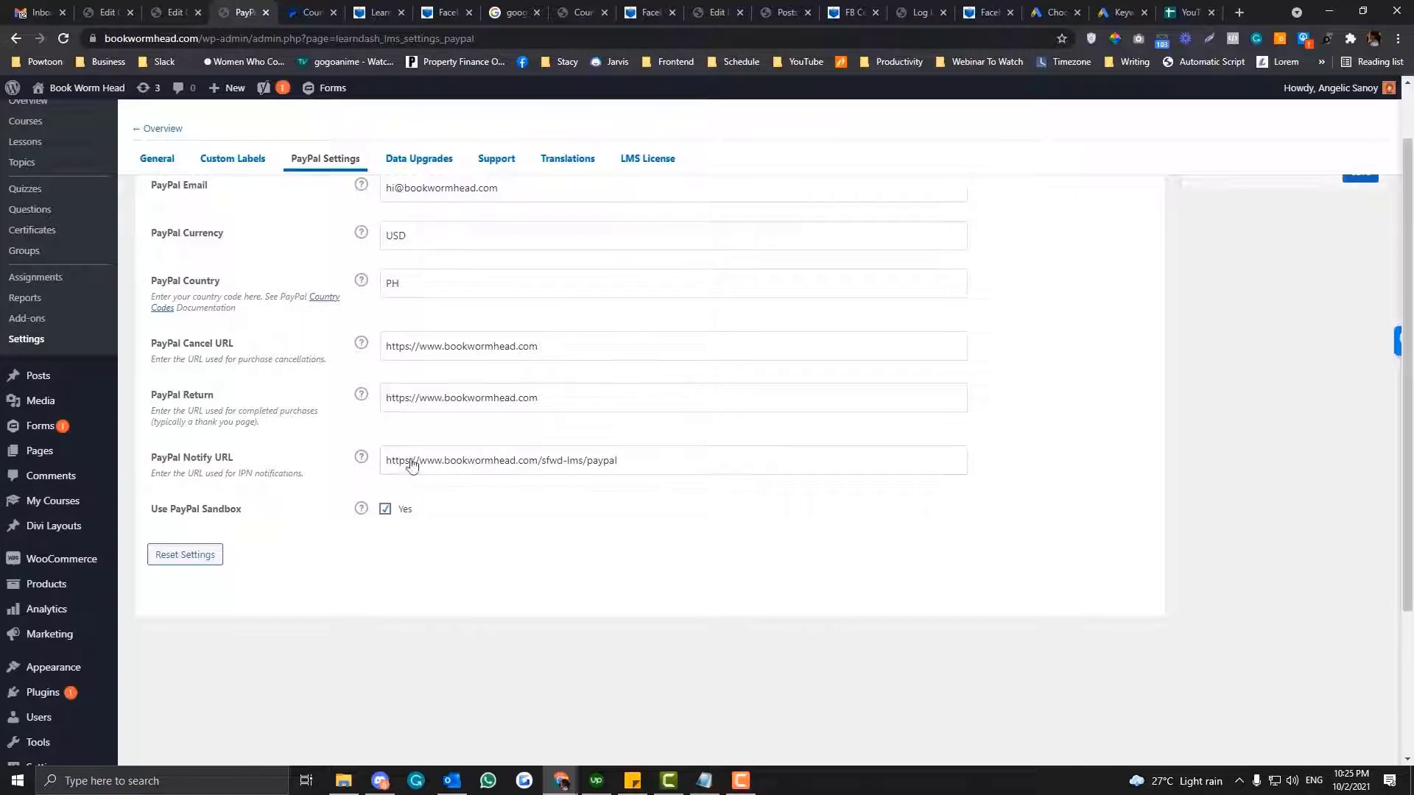
Step: Show the Use PayPal Sandbox help description, keep the sandbox option enabled and save the PayPal settings
click(694, 455)
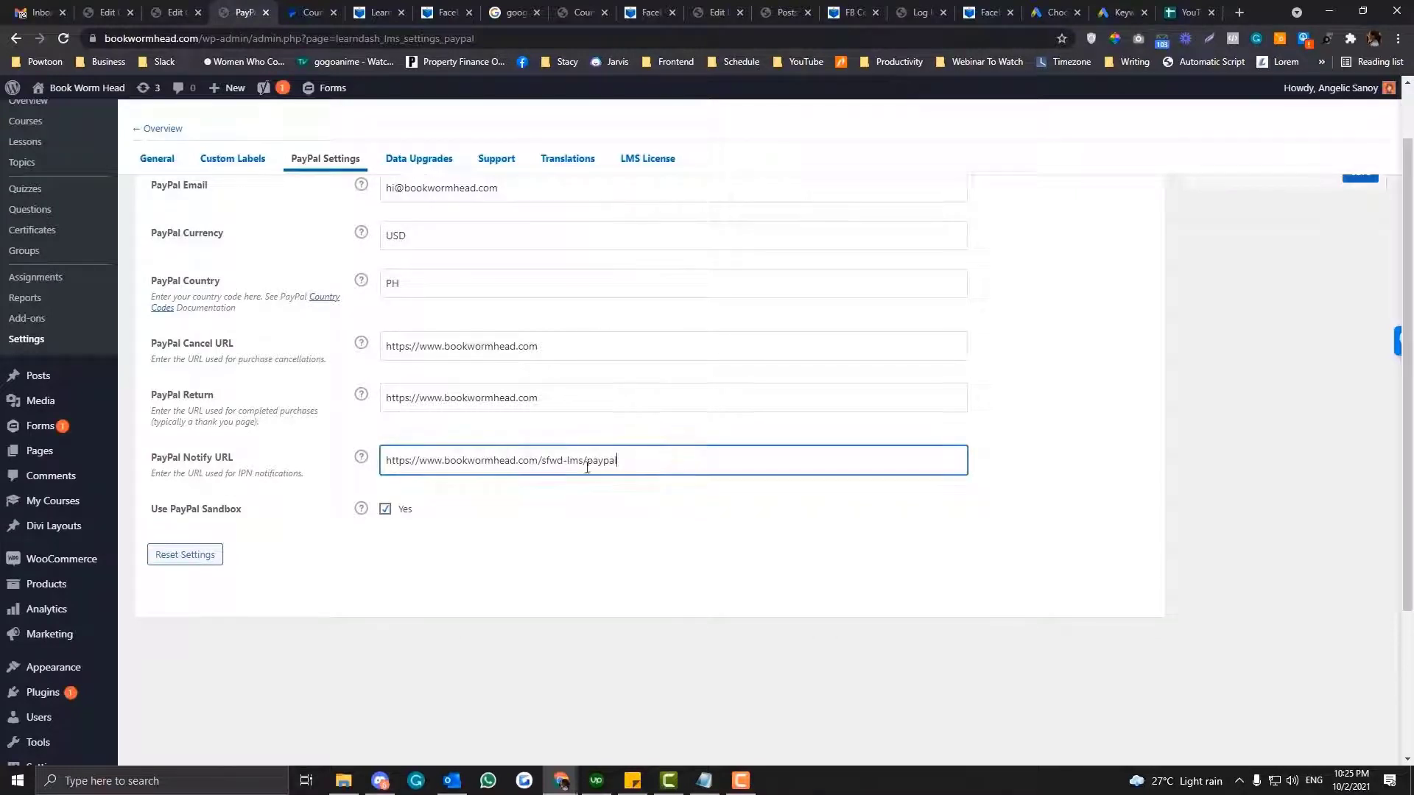
drag(620, 461, 366, 468)
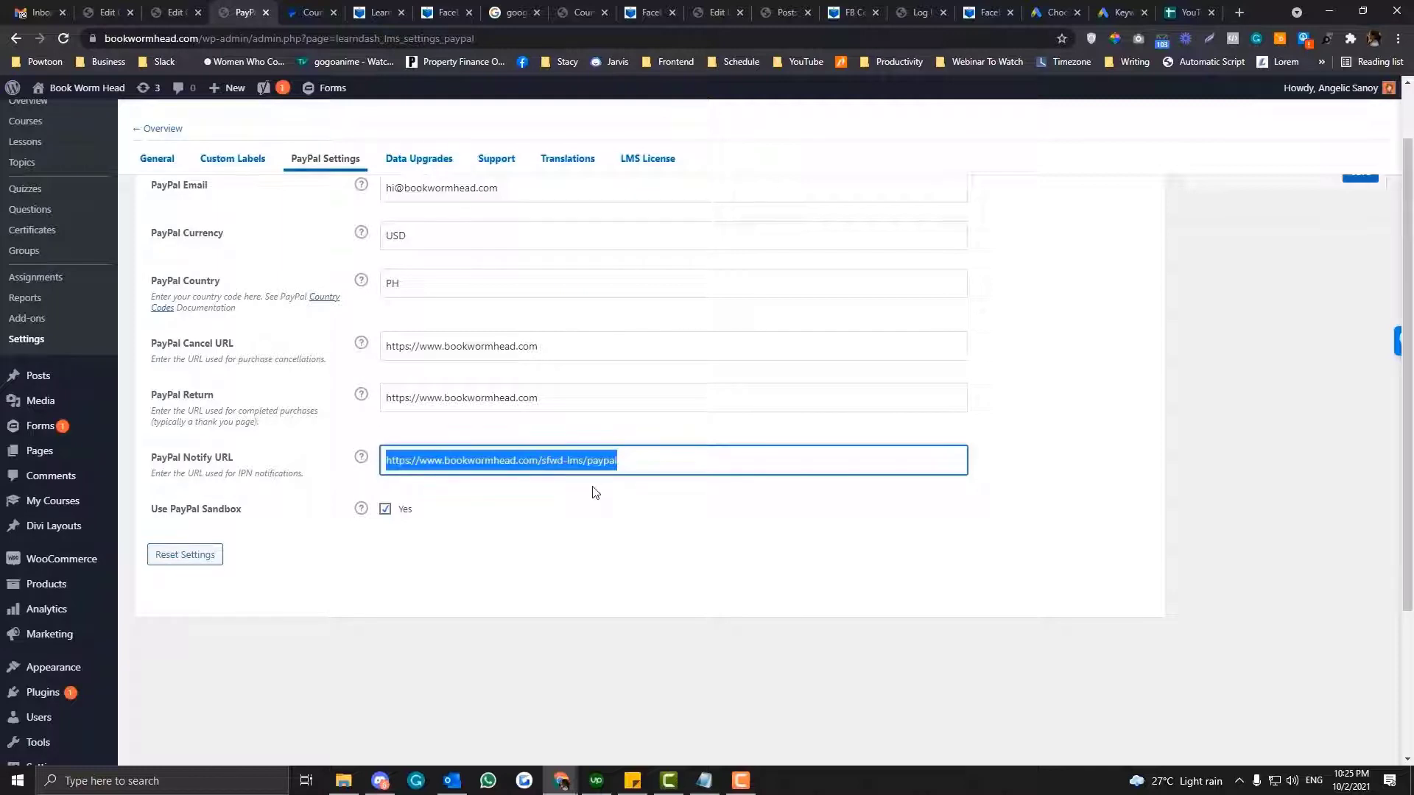
click(384, 511)
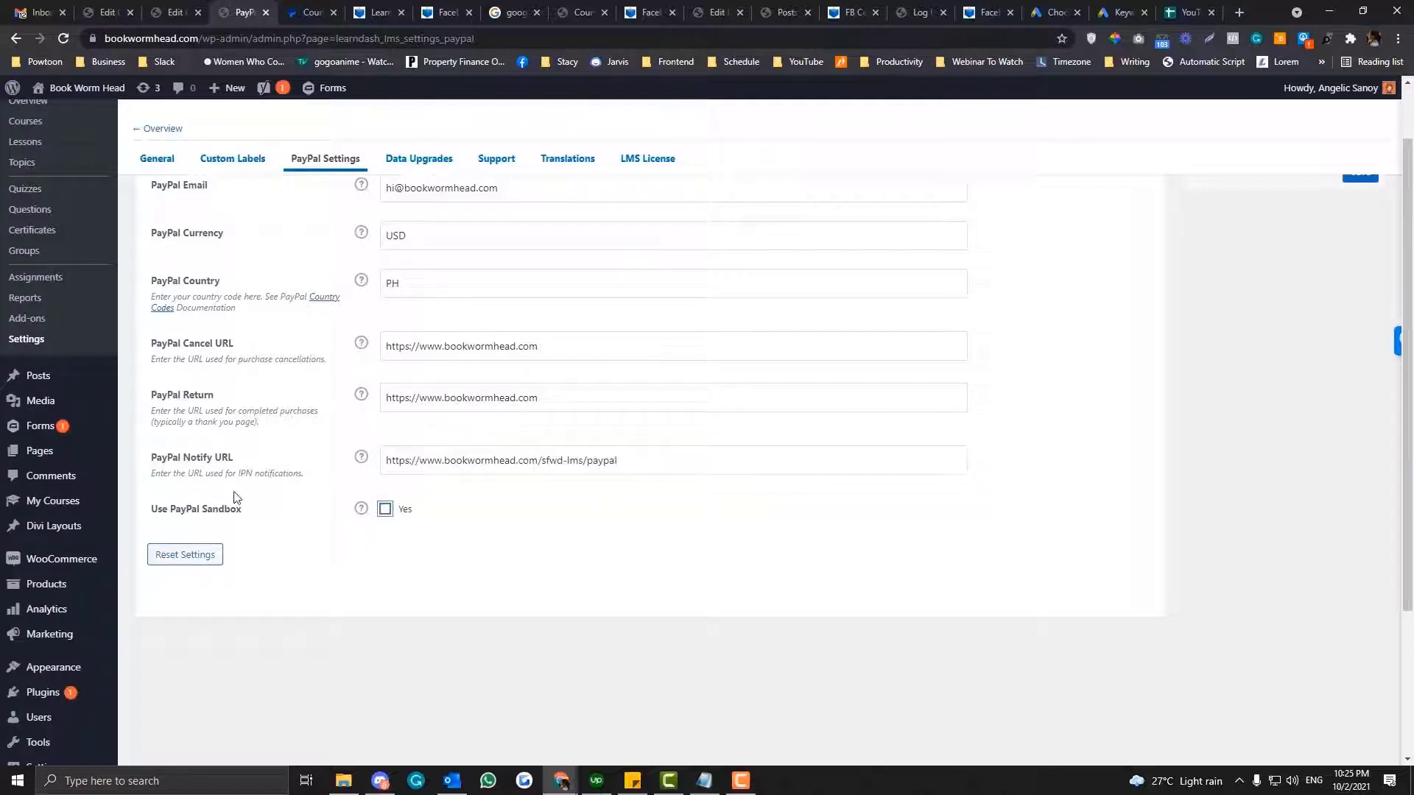
click(362, 511)
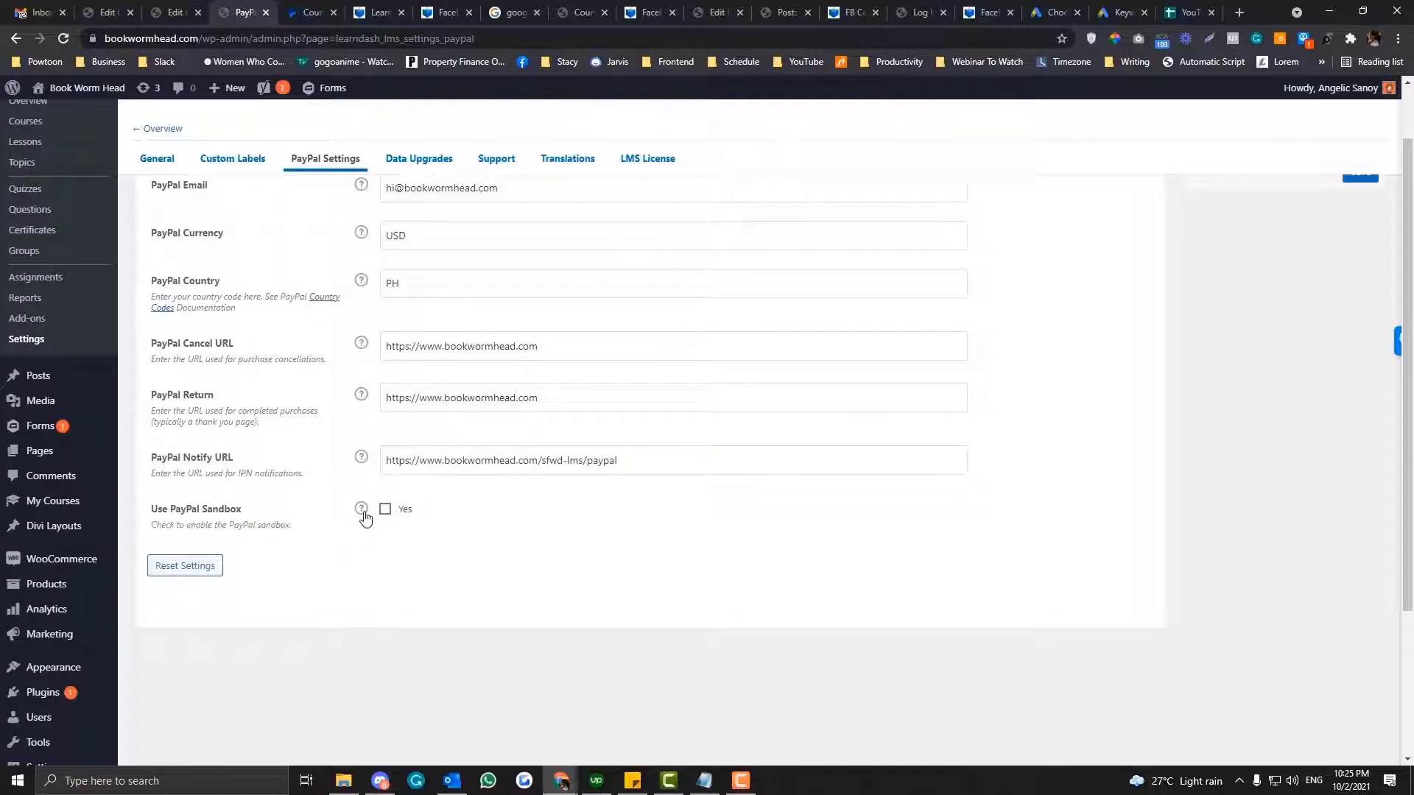
click(384, 510)
scroll(1322, 309, up, 1)
click(1360, 245)
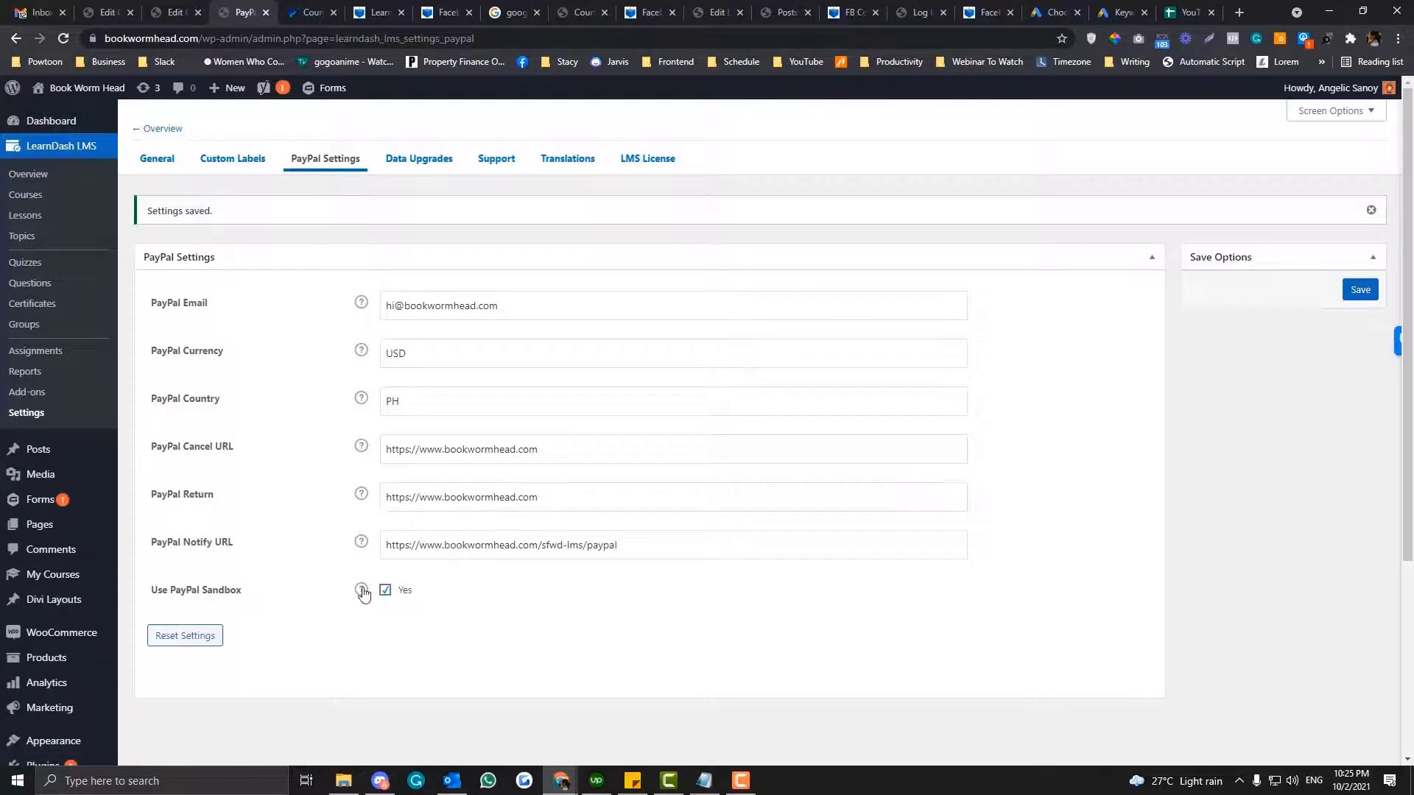
Step: View the Facebook Ultimate Guide course page in a new tab from the LearnDash course list and close the PayPal country codes tab
click(51, 204)
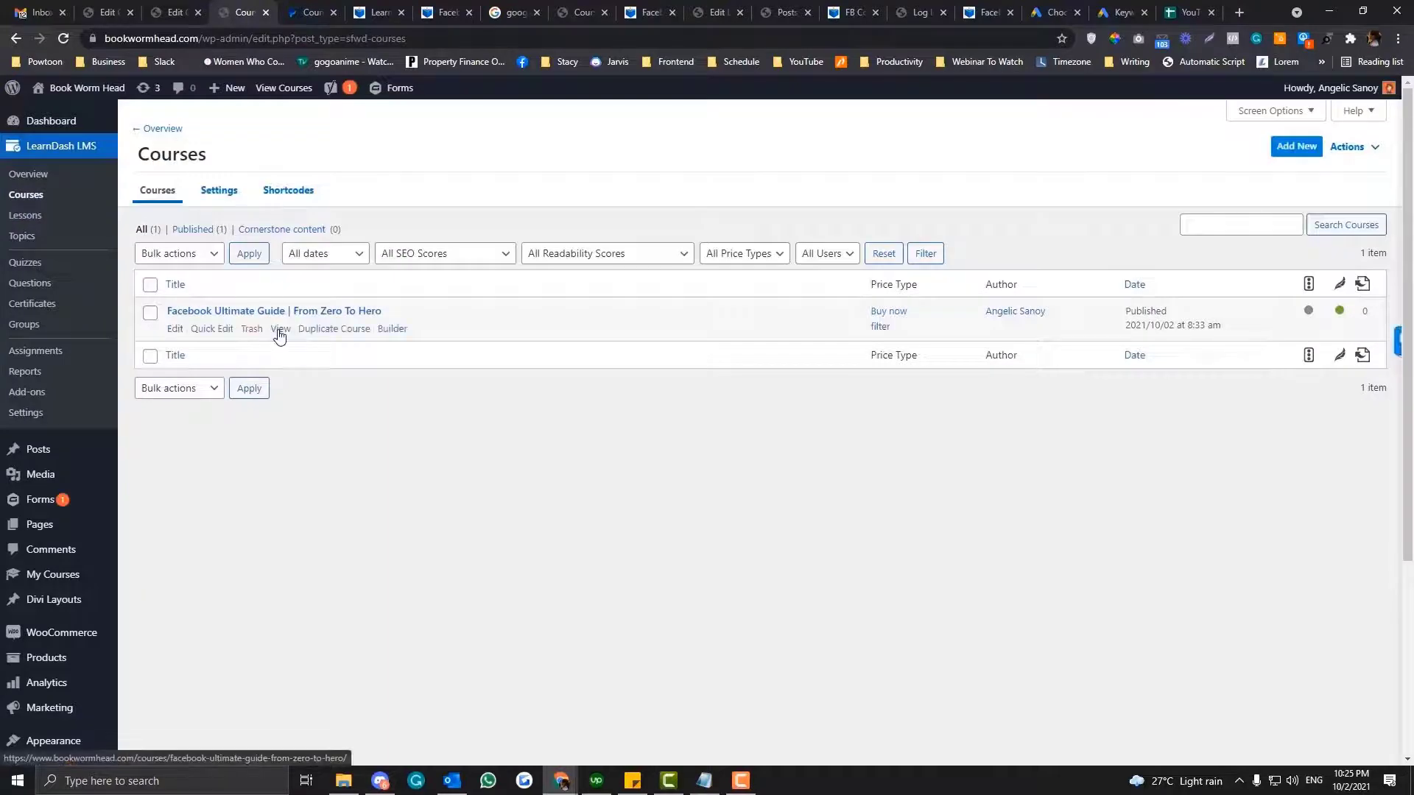
right_click(279, 335)
click(299, 339)
click(357, 12)
click(312, 18)
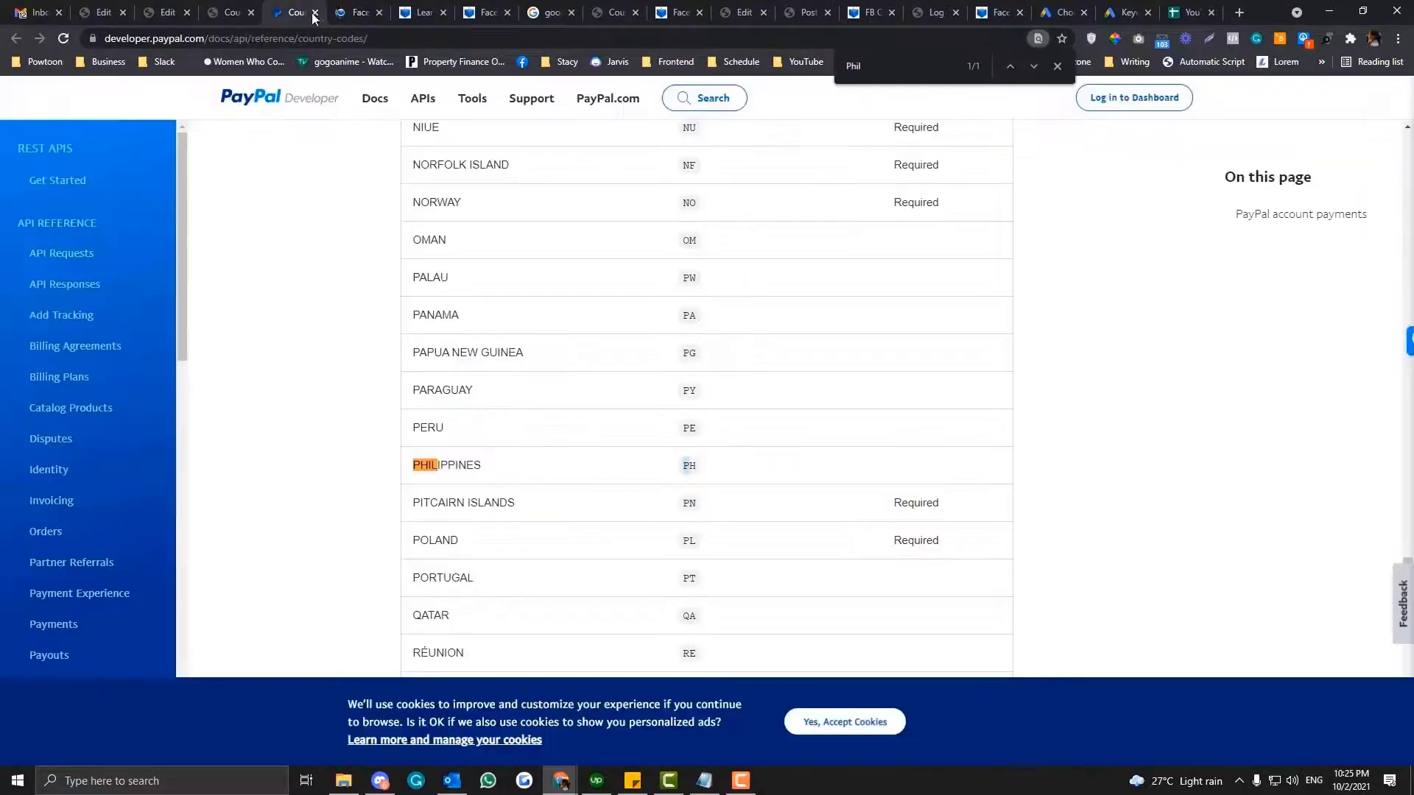
click(314, 13)
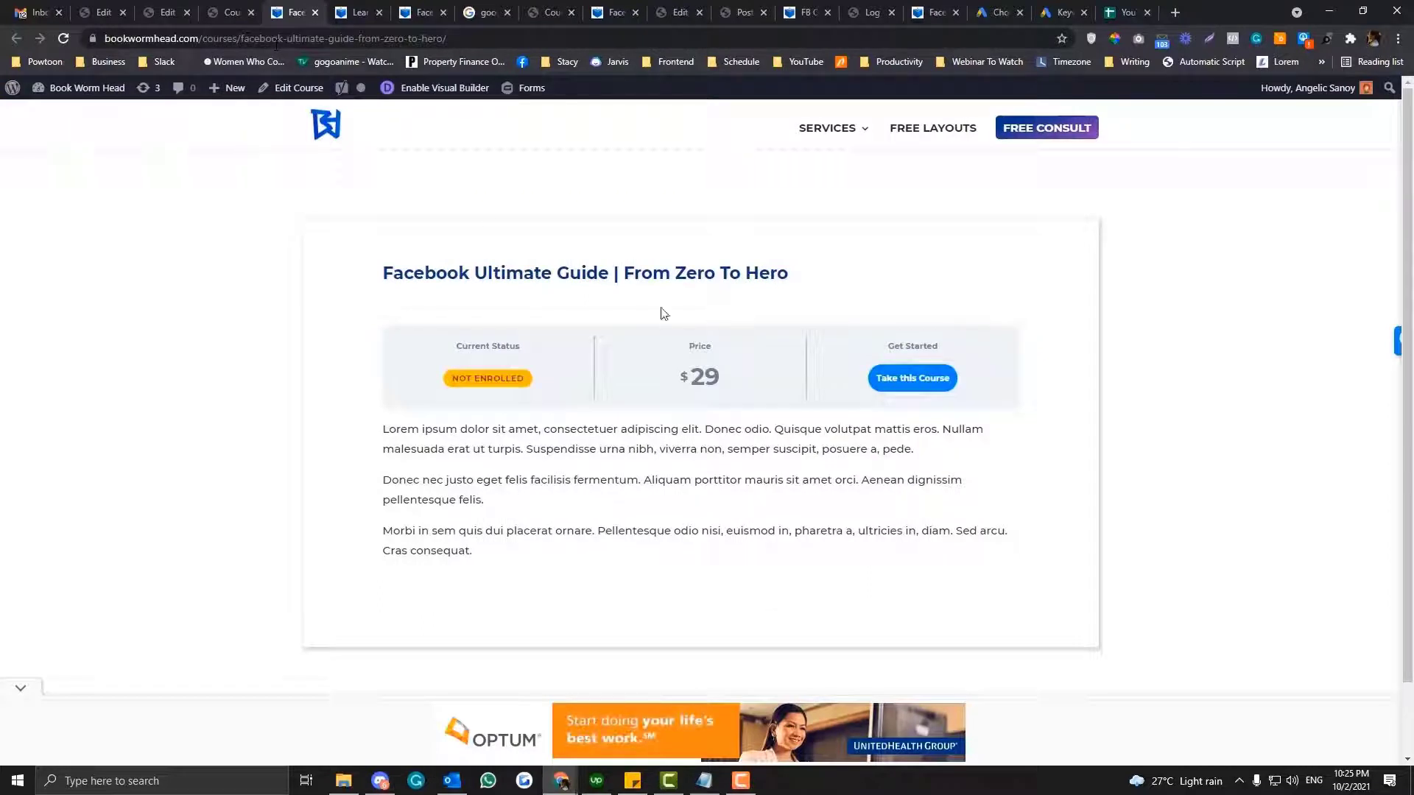
Step: Start taking the course from its public page and examine the PayPal sandbox checkout page
click(922, 389)
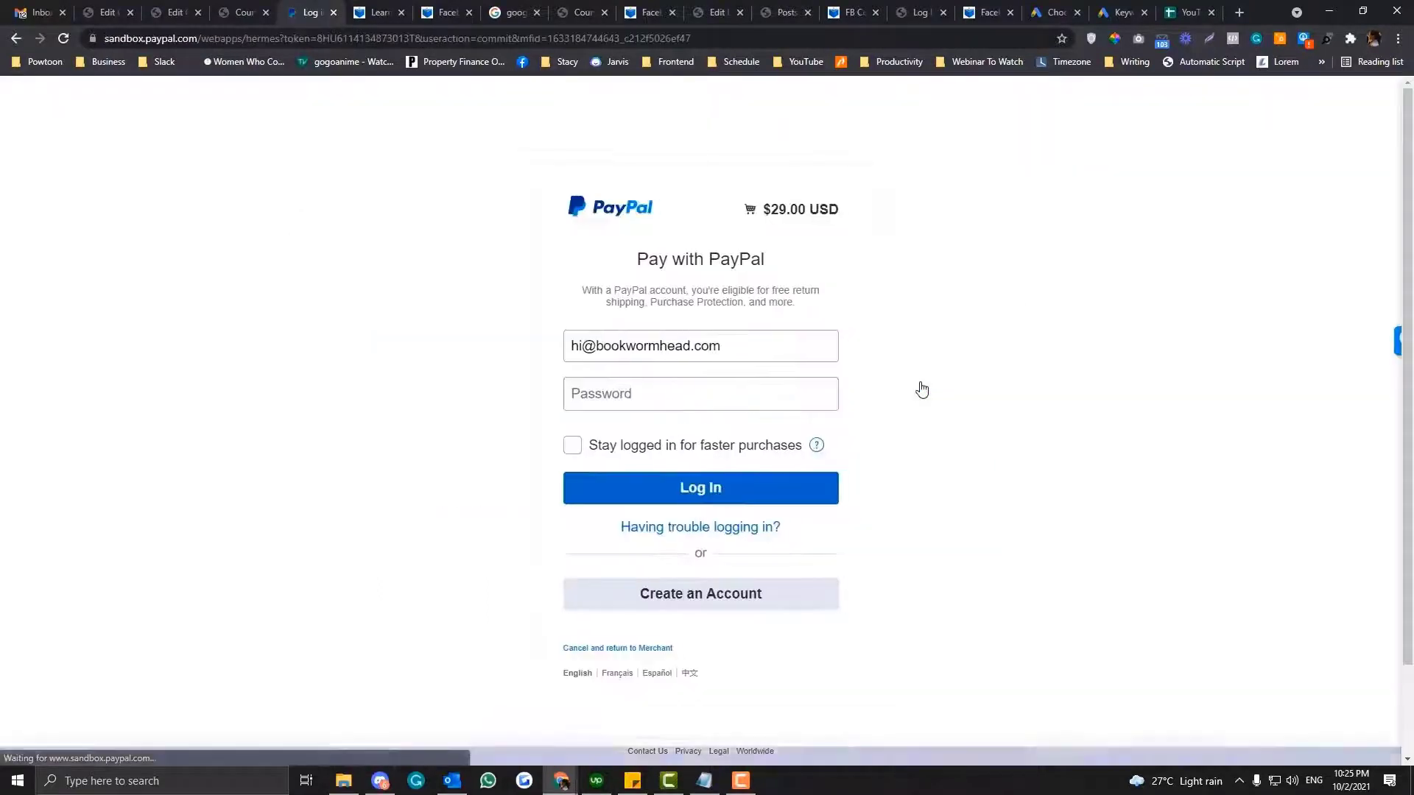
scroll(922, 388, down, 1)
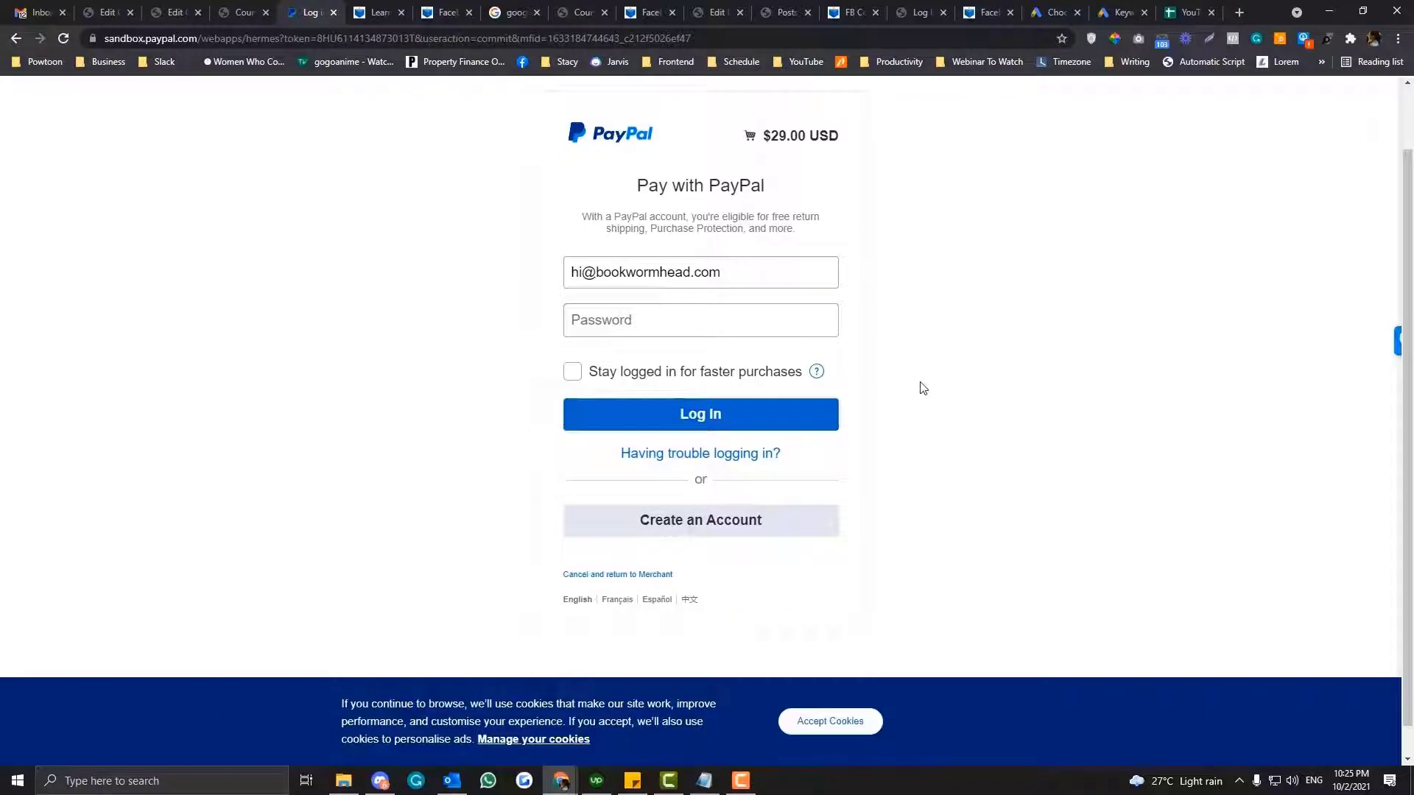
scroll(922, 388, up, 1)
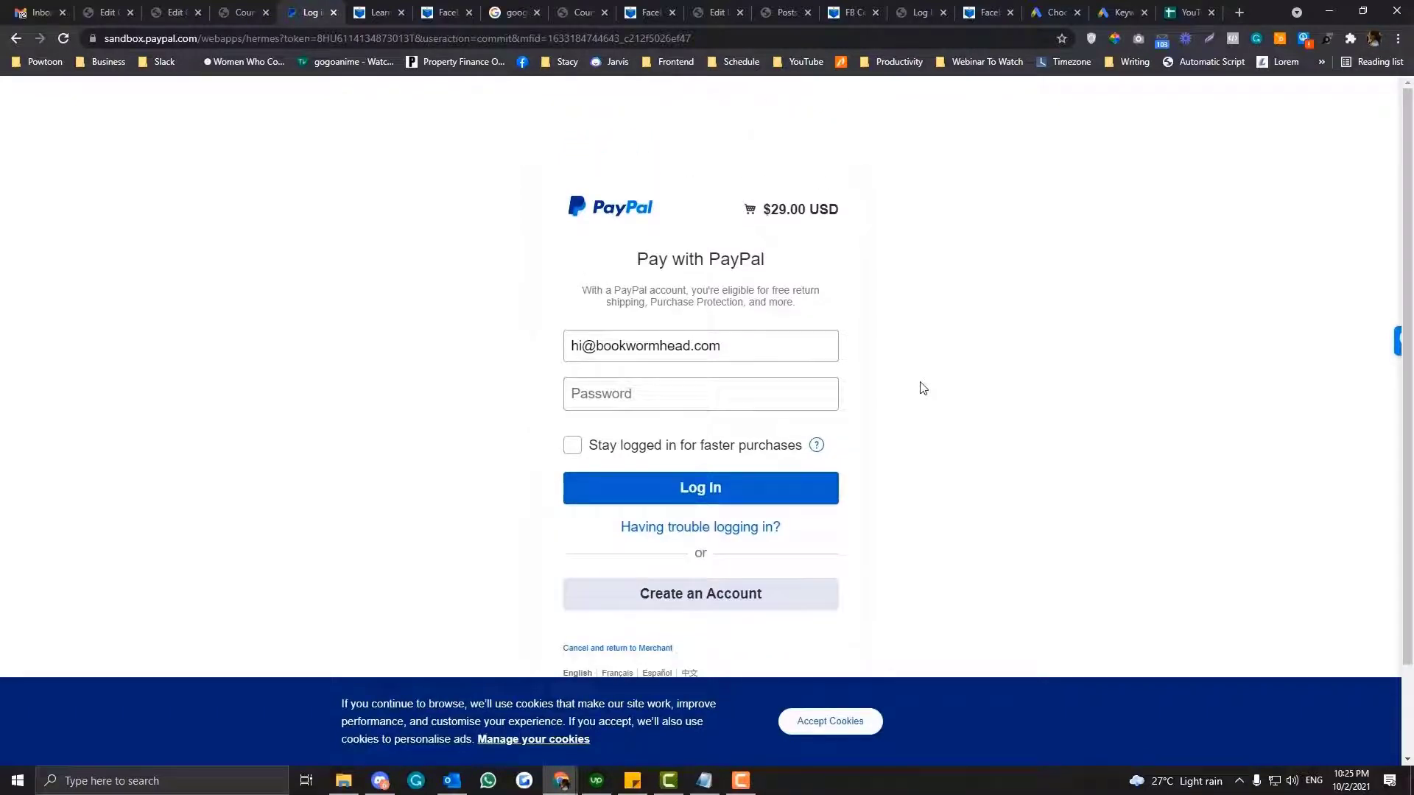
Step: Return to the WordPress course list tab and open the plugin upload form on the Add Plugins page
click(247, 14)
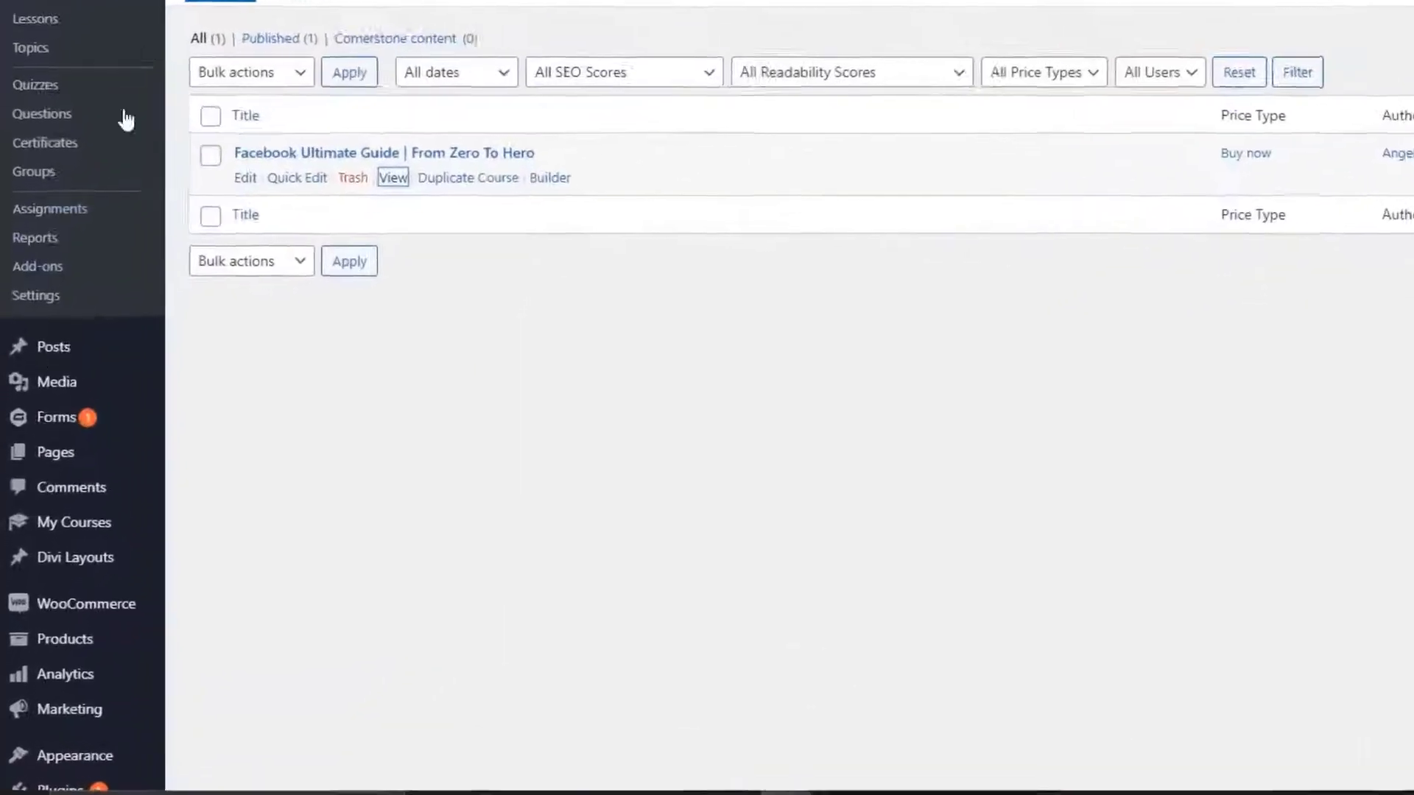
mouse_move(35, 475)
scroll(56, 412, down, 2)
scroll(96, 560, down, 3)
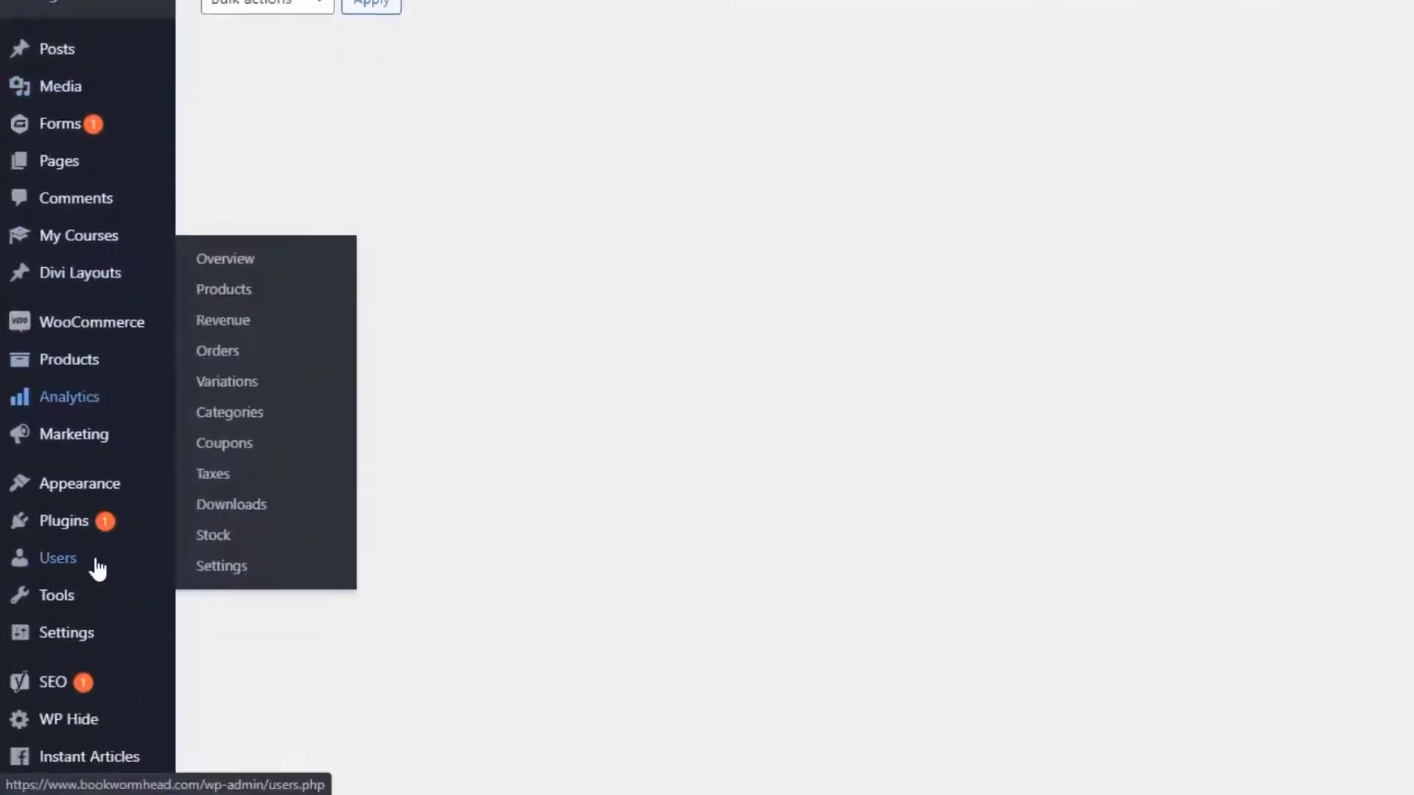
mouse_move(101, 531)
mouse_move(104, 480)
click(209, 507)
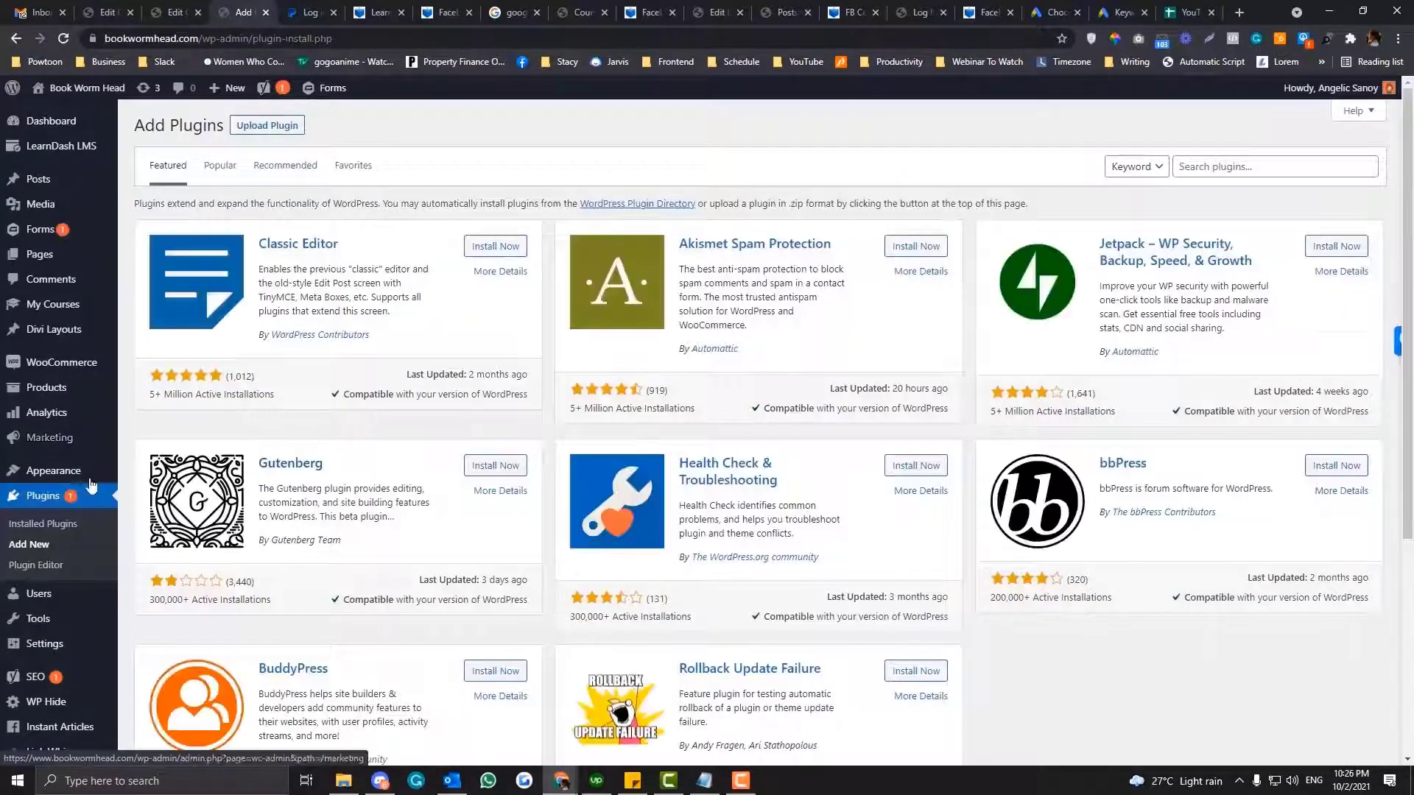
scroll(83, 494, down, 2)
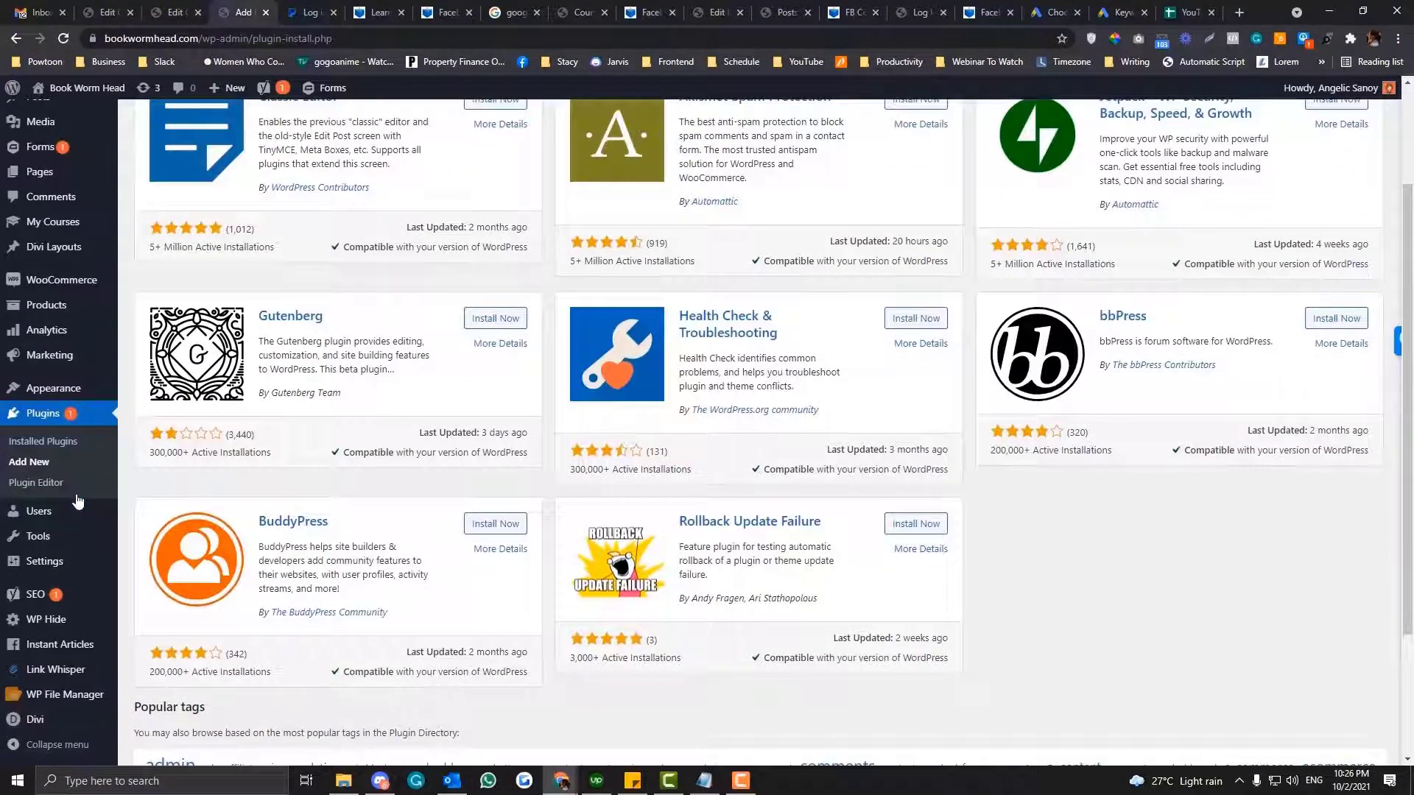
scroll(79, 501, up, 3)
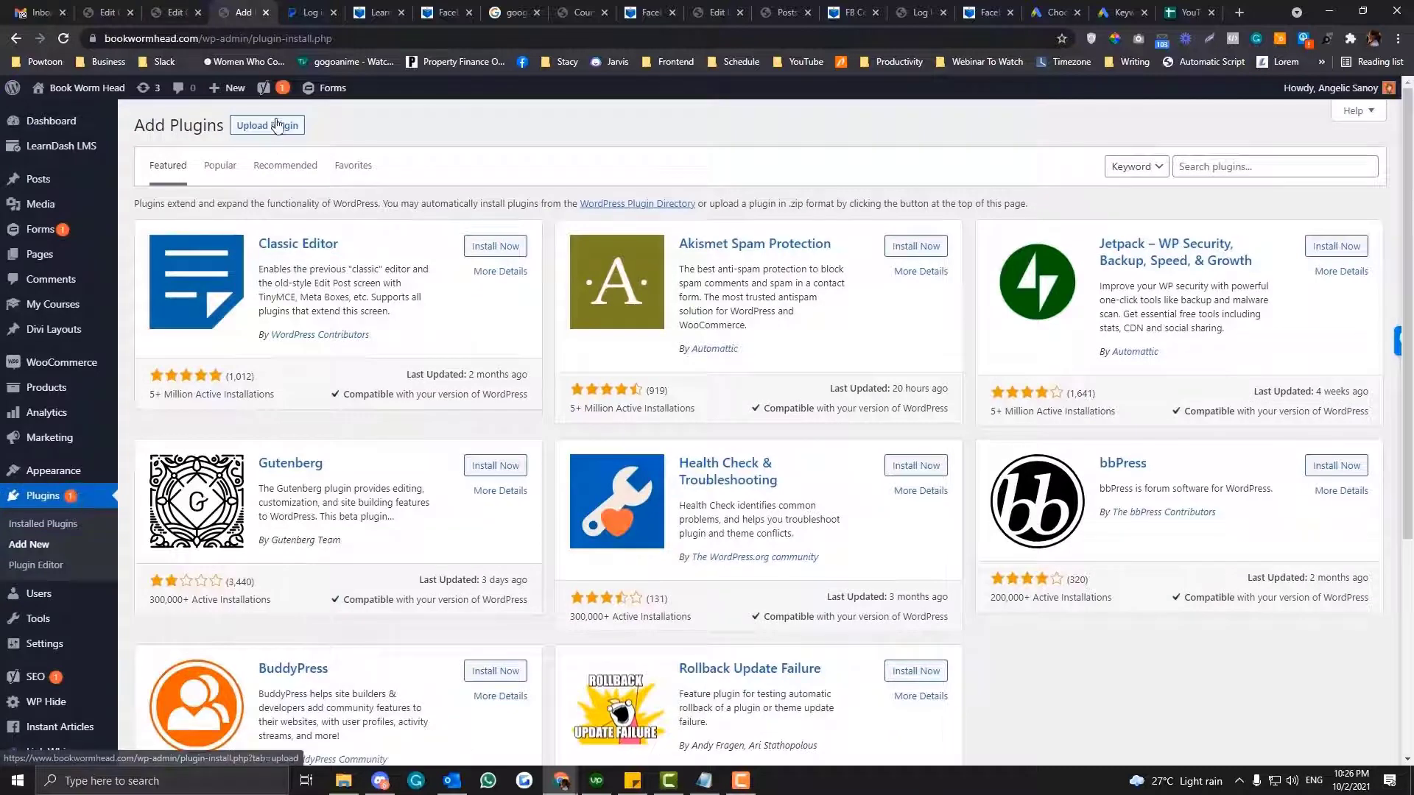
click(277, 125)
Step: Upload learndash-stripe-1.2.2 from the learndash ADD ONS folder, then install and activate the plugin
click(665, 259)
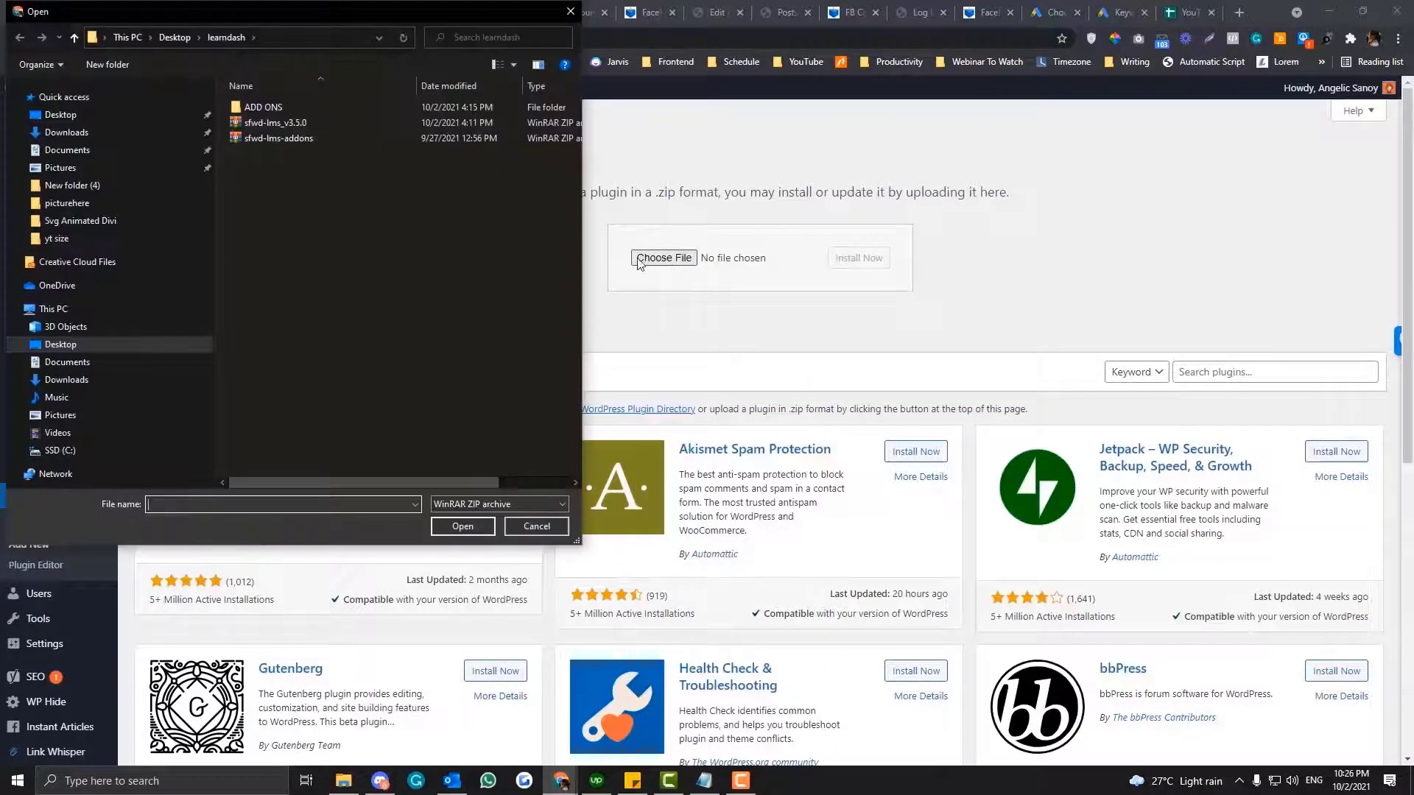
double_click(254, 111)
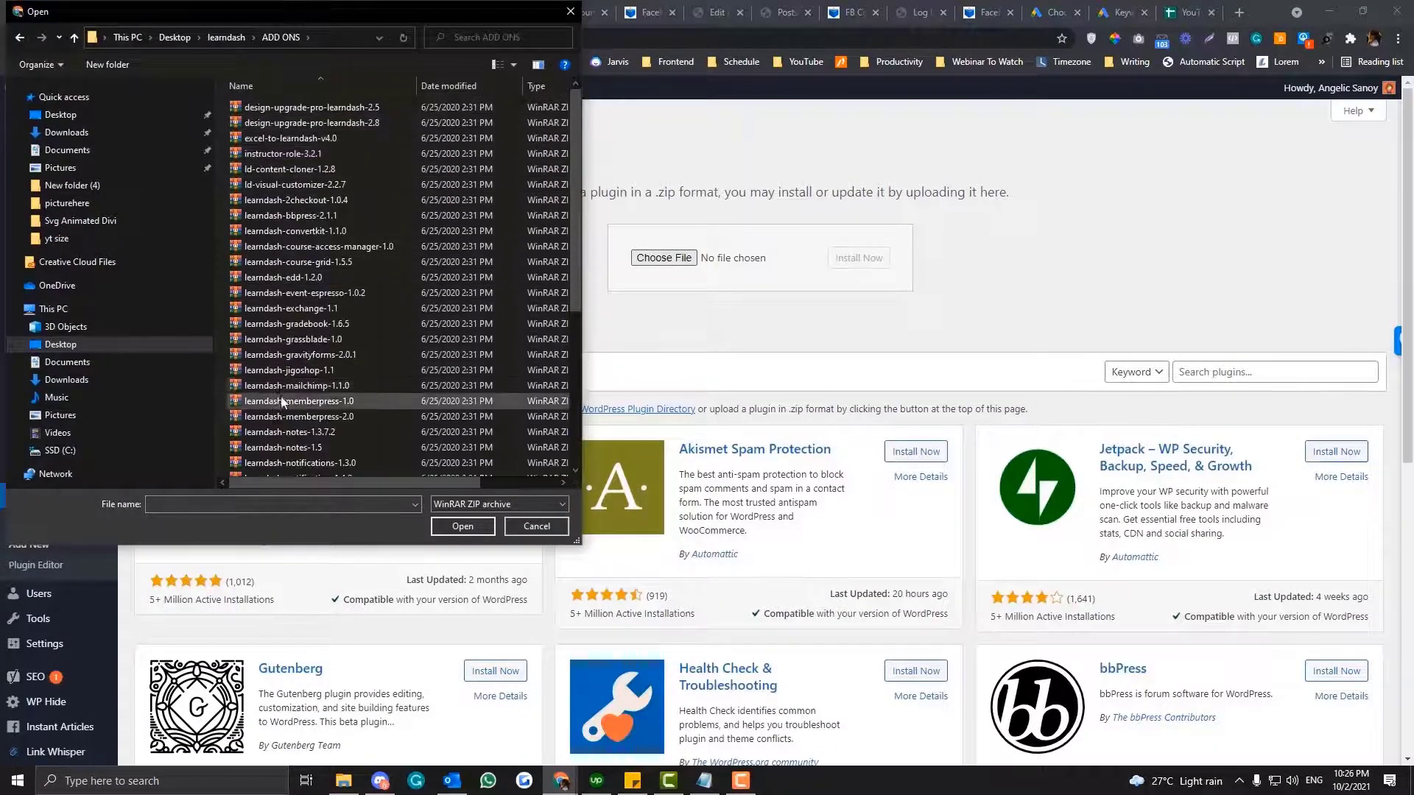
scroll(281, 396, down, 2)
click(261, 500)
text(s)
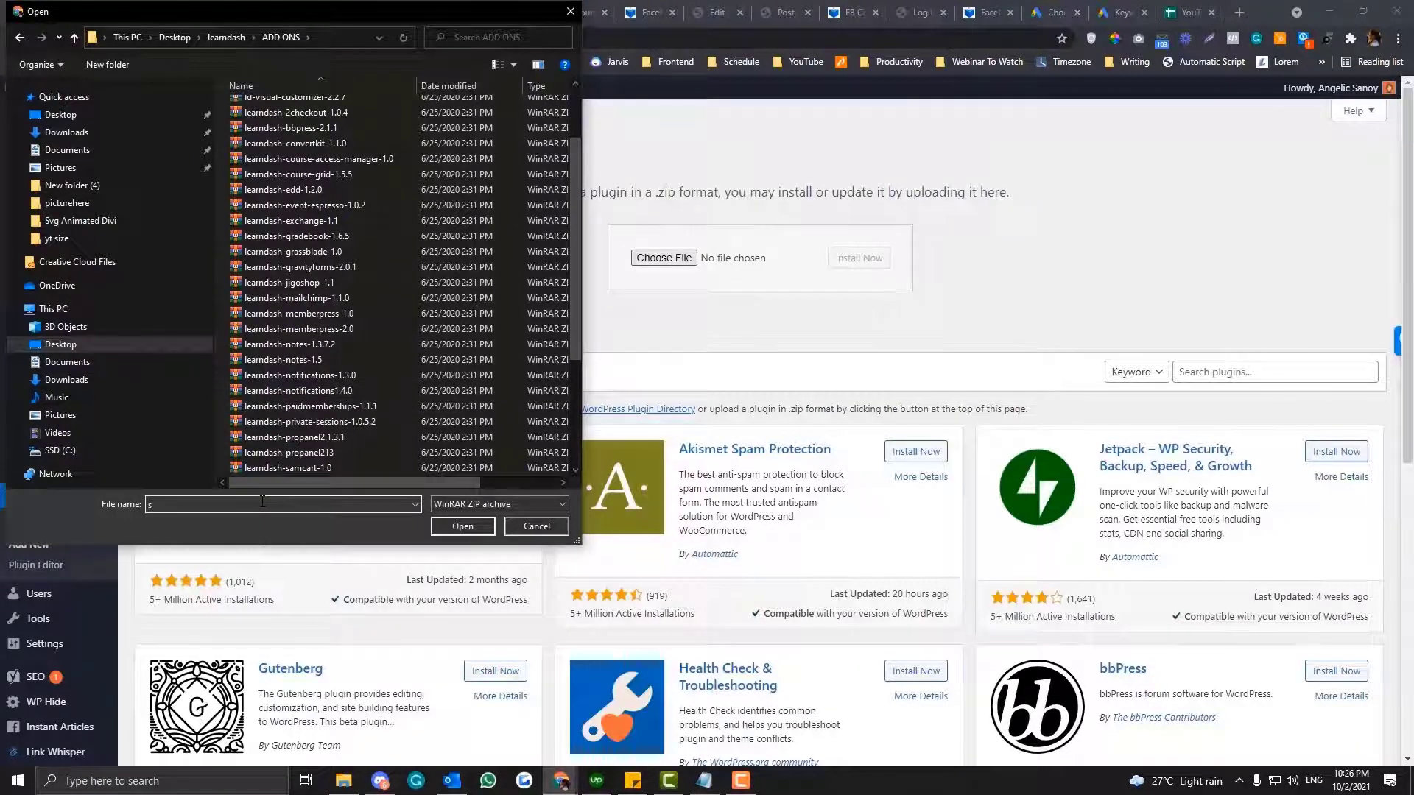
text(t)
key(BackSpace)
key(BackSpace)
scroll(350, 306, down, 4)
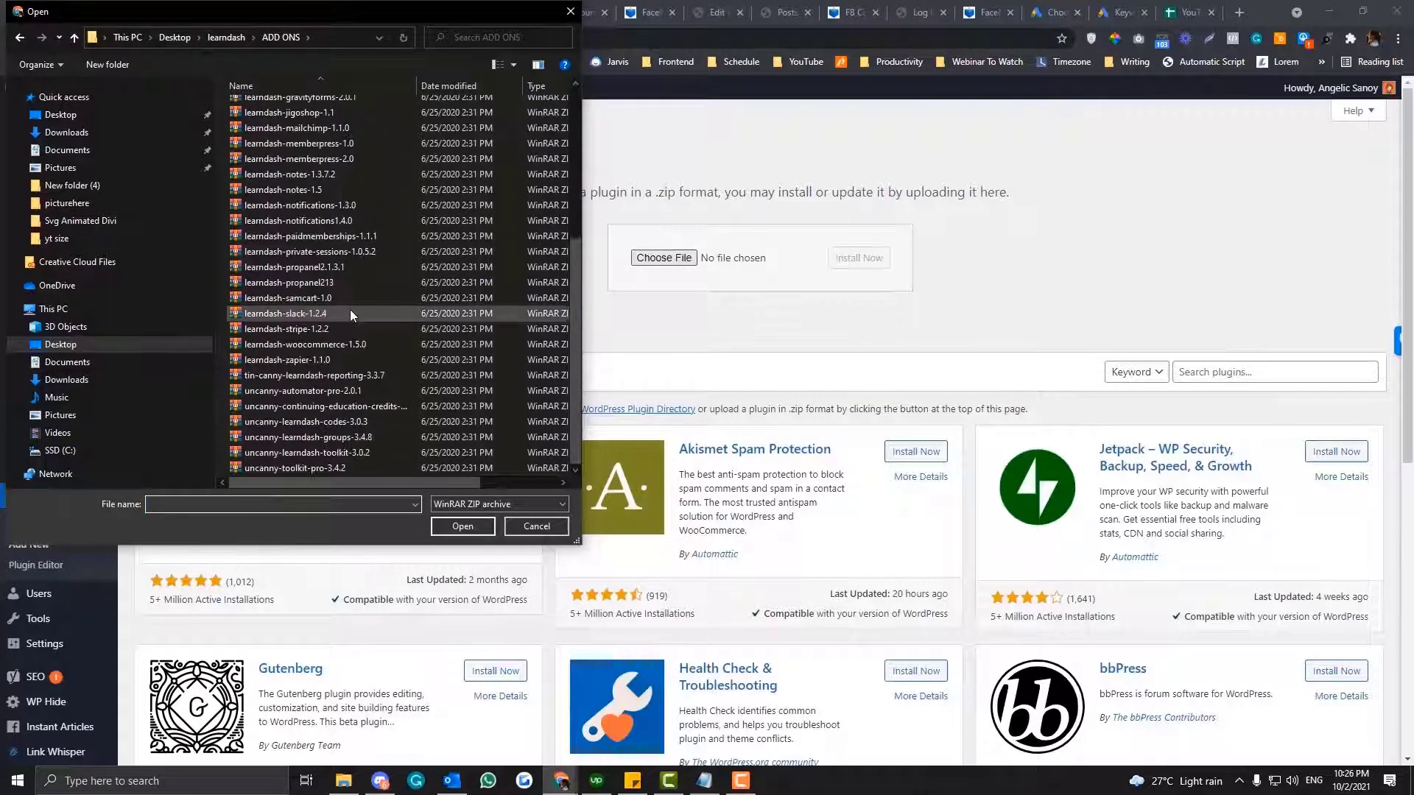
click(336, 330)
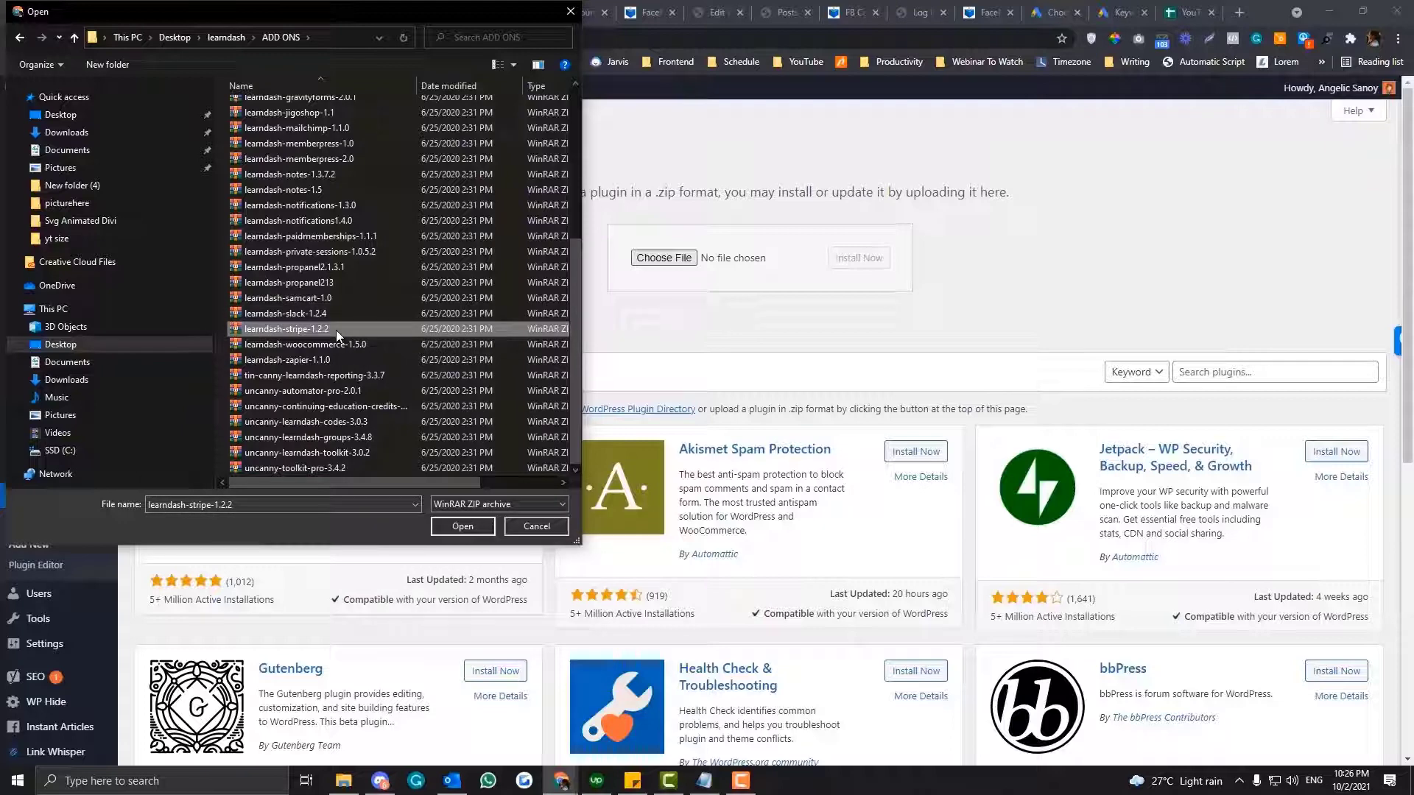
double_click(336, 330)
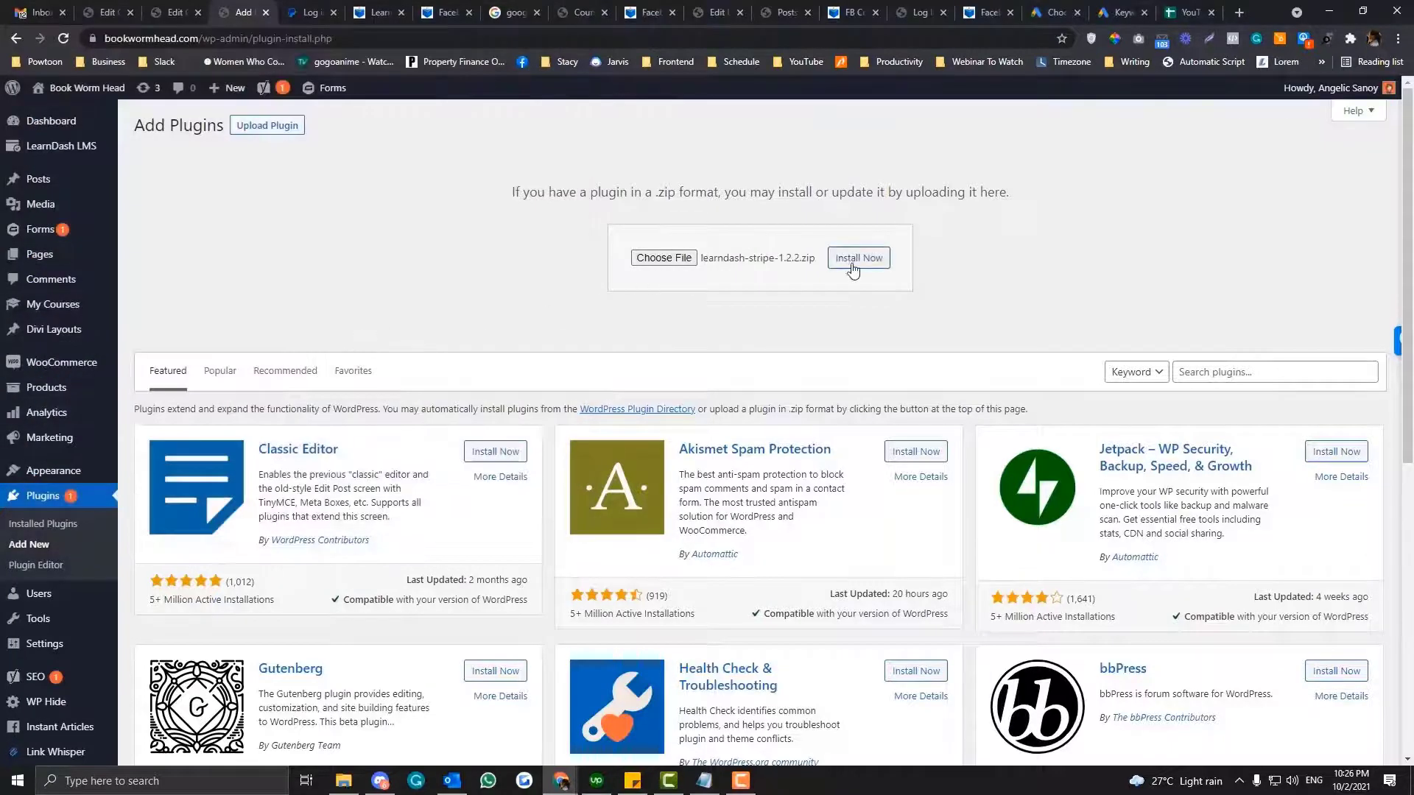
click(850, 259)
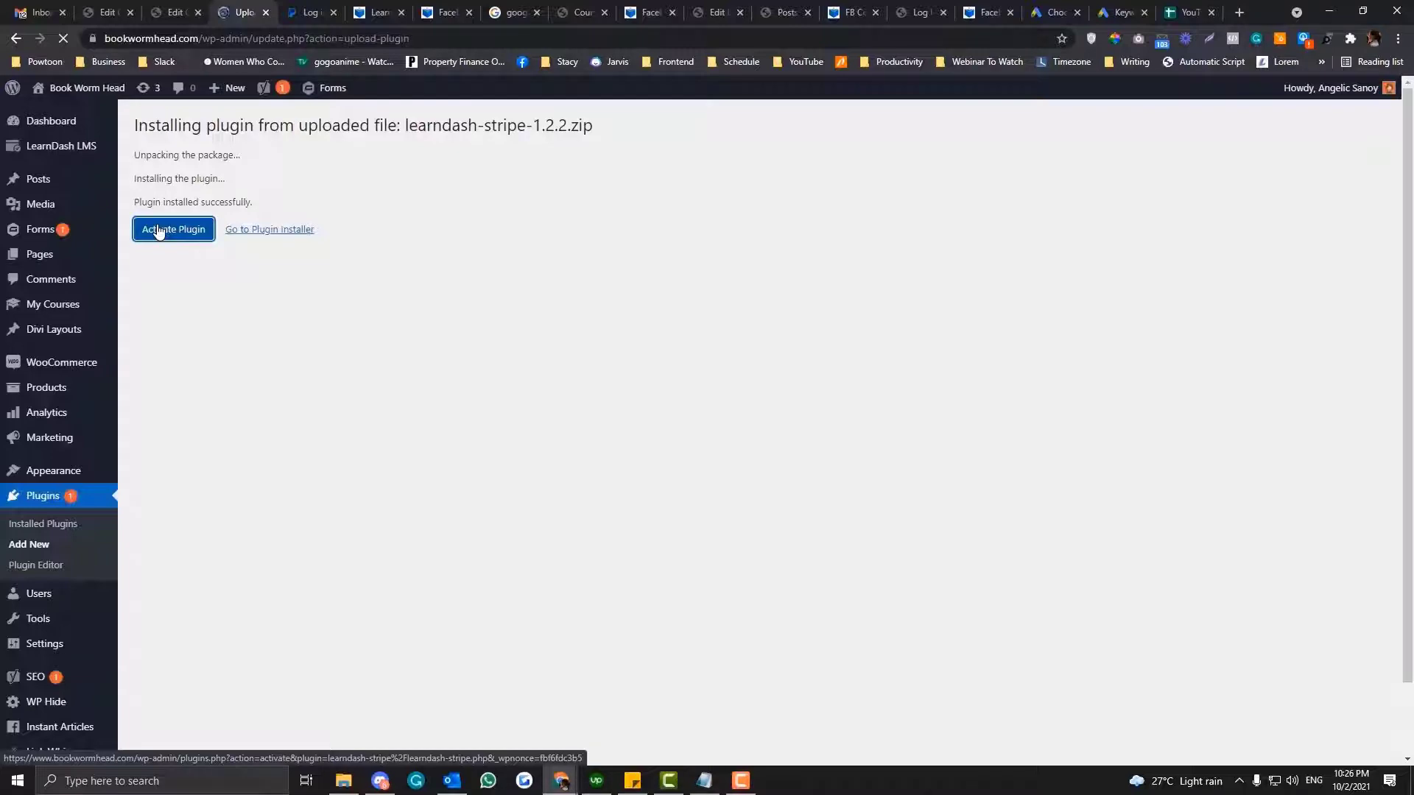
Step: Add another plugin by uploading learndash-woocommerce-1.5.0 from the ADD ONS folder, installing it and activating it
right_click(37, 545)
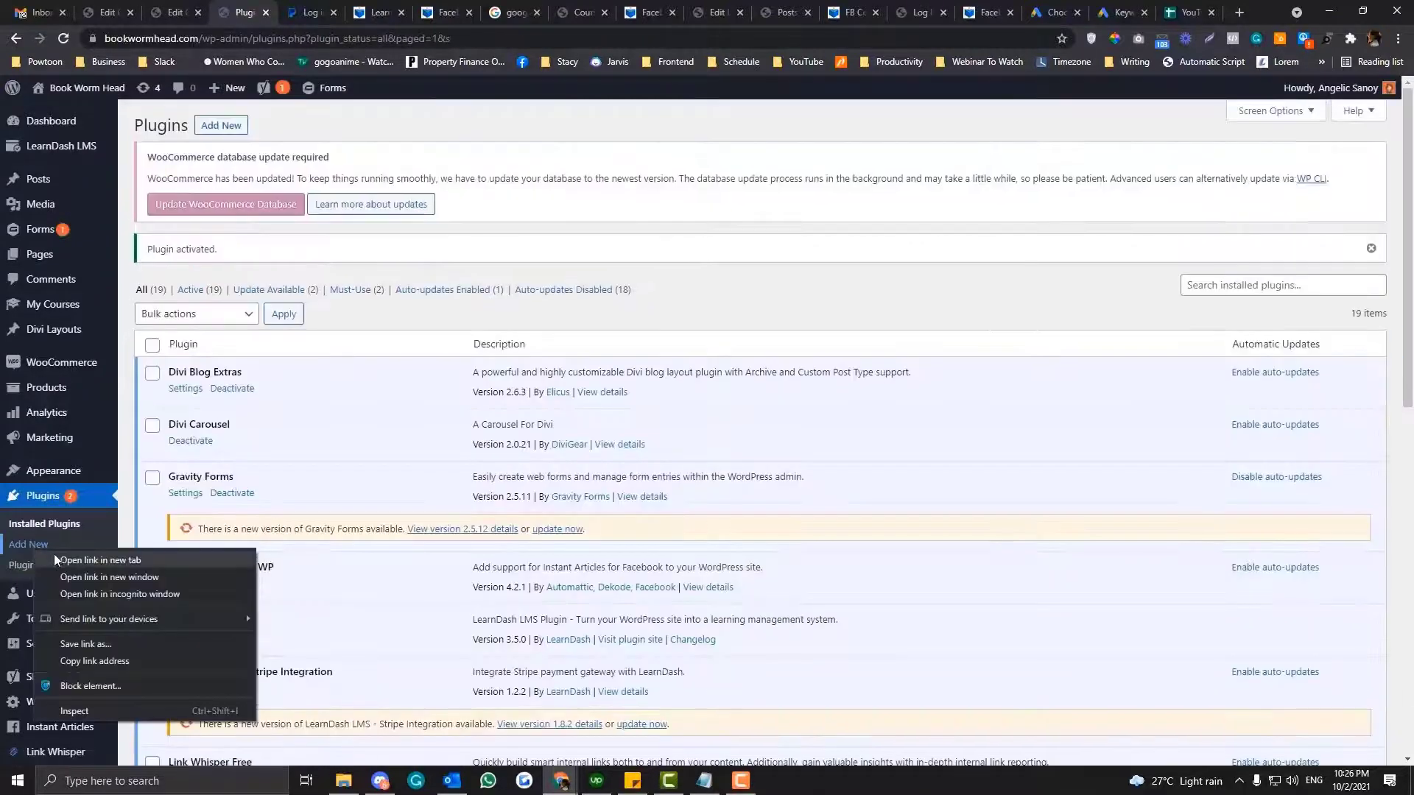
click(30, 545)
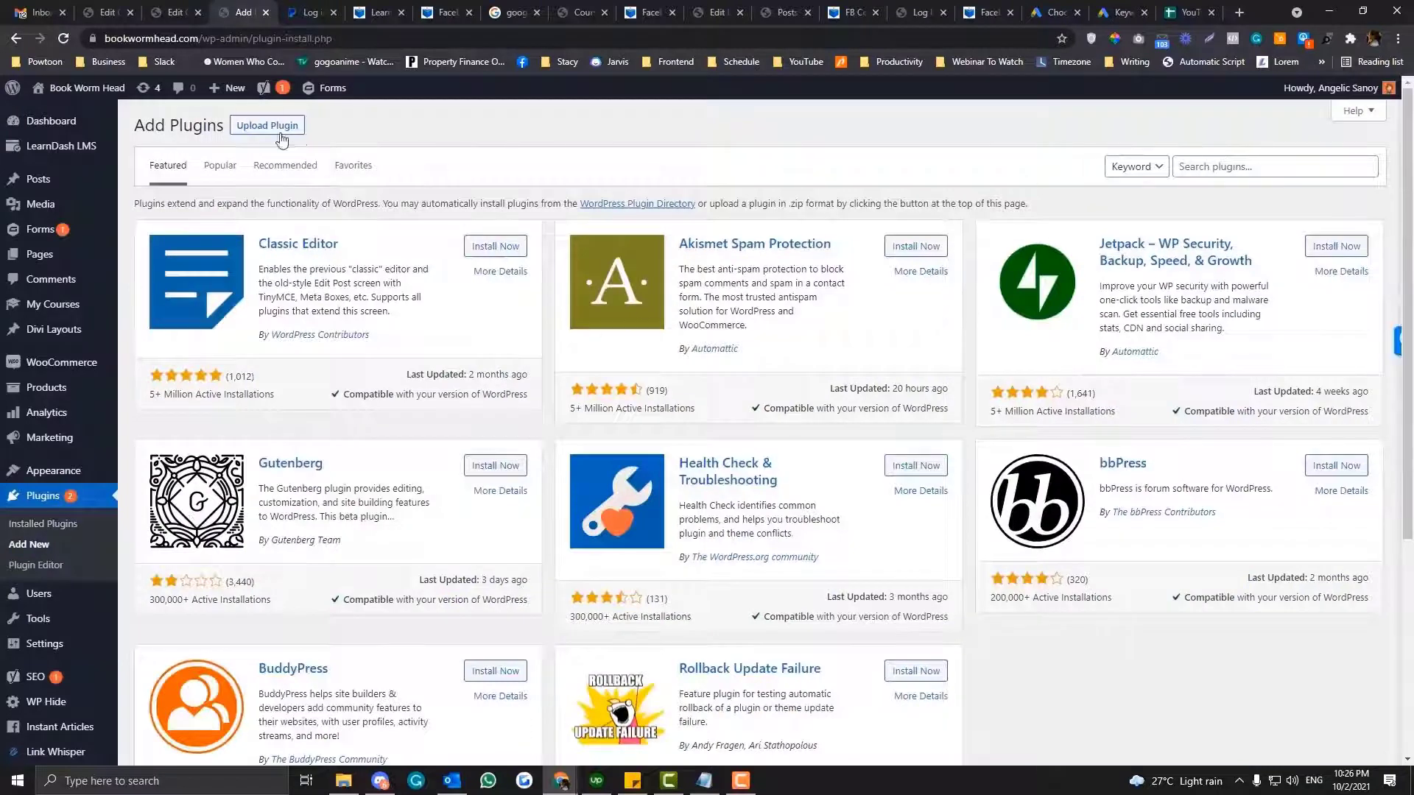
click(271, 130)
click(647, 259)
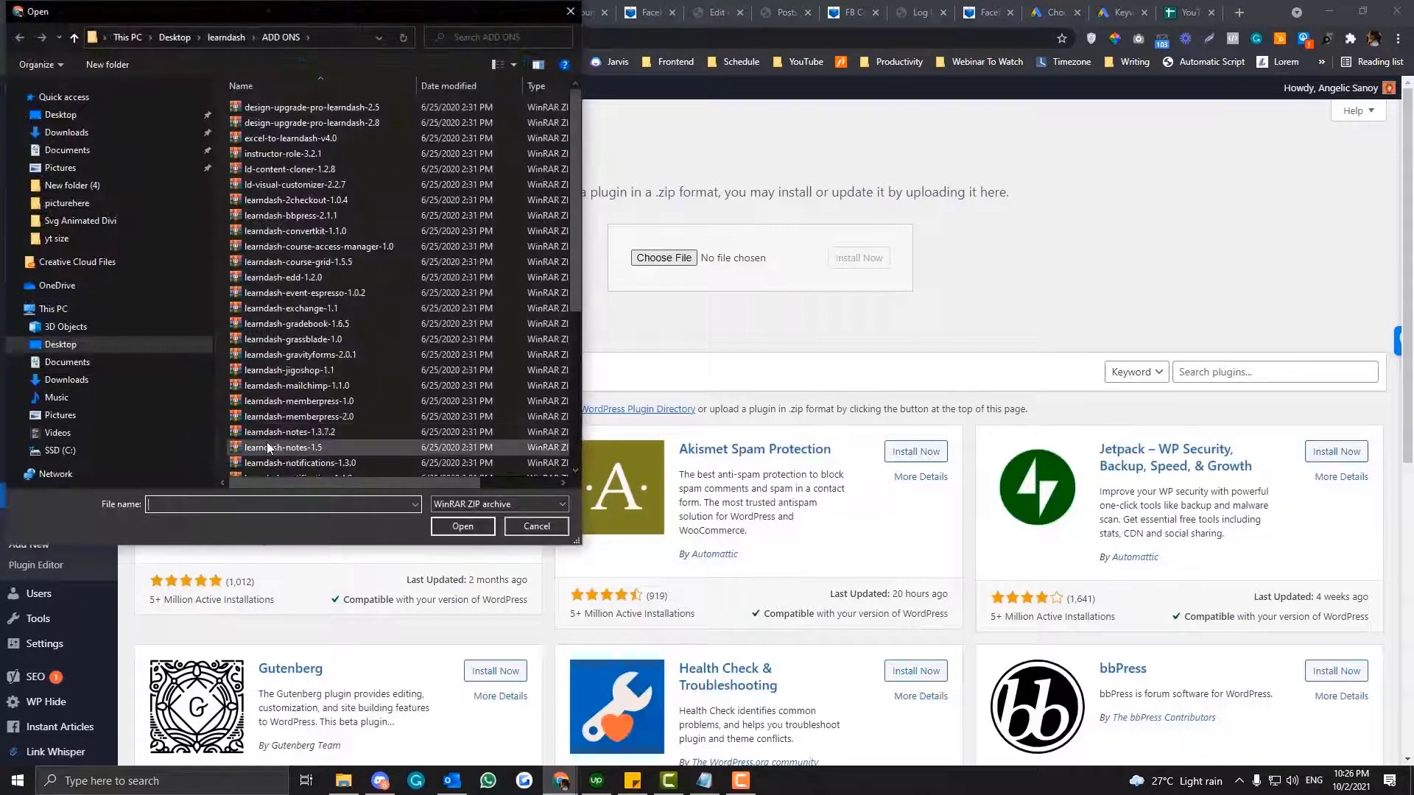
text(wo)
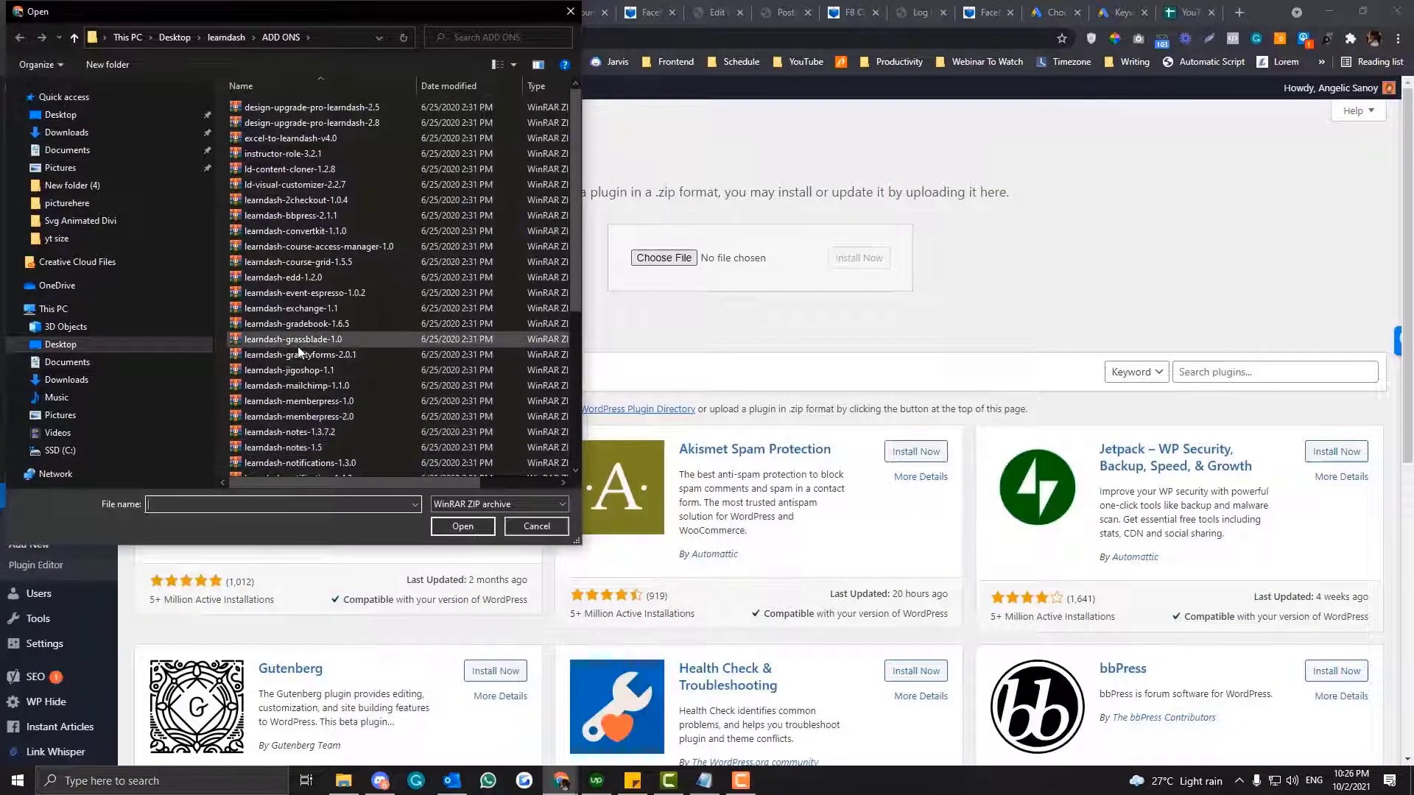
scroll(298, 346, down, 5)
double_click(307, 374)
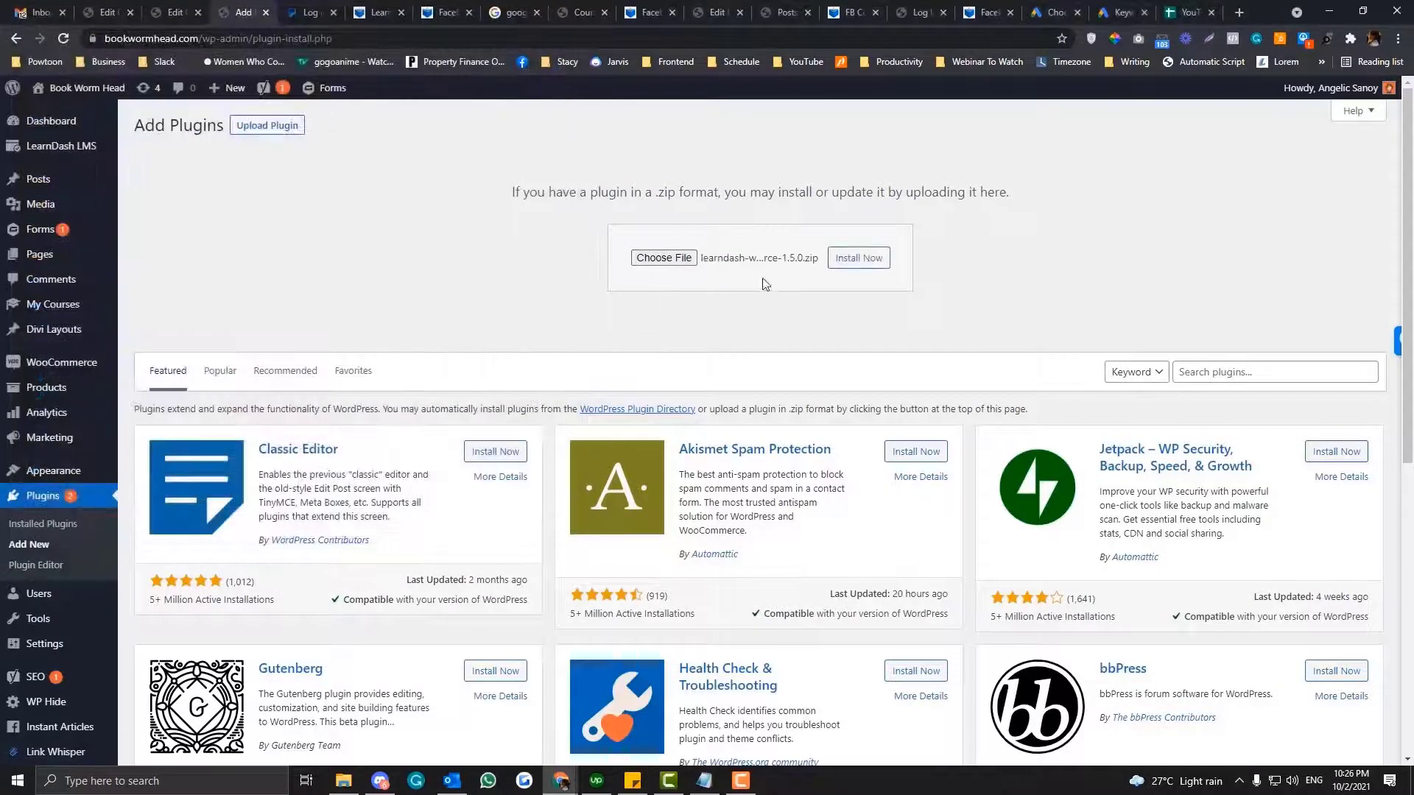
click(871, 260)
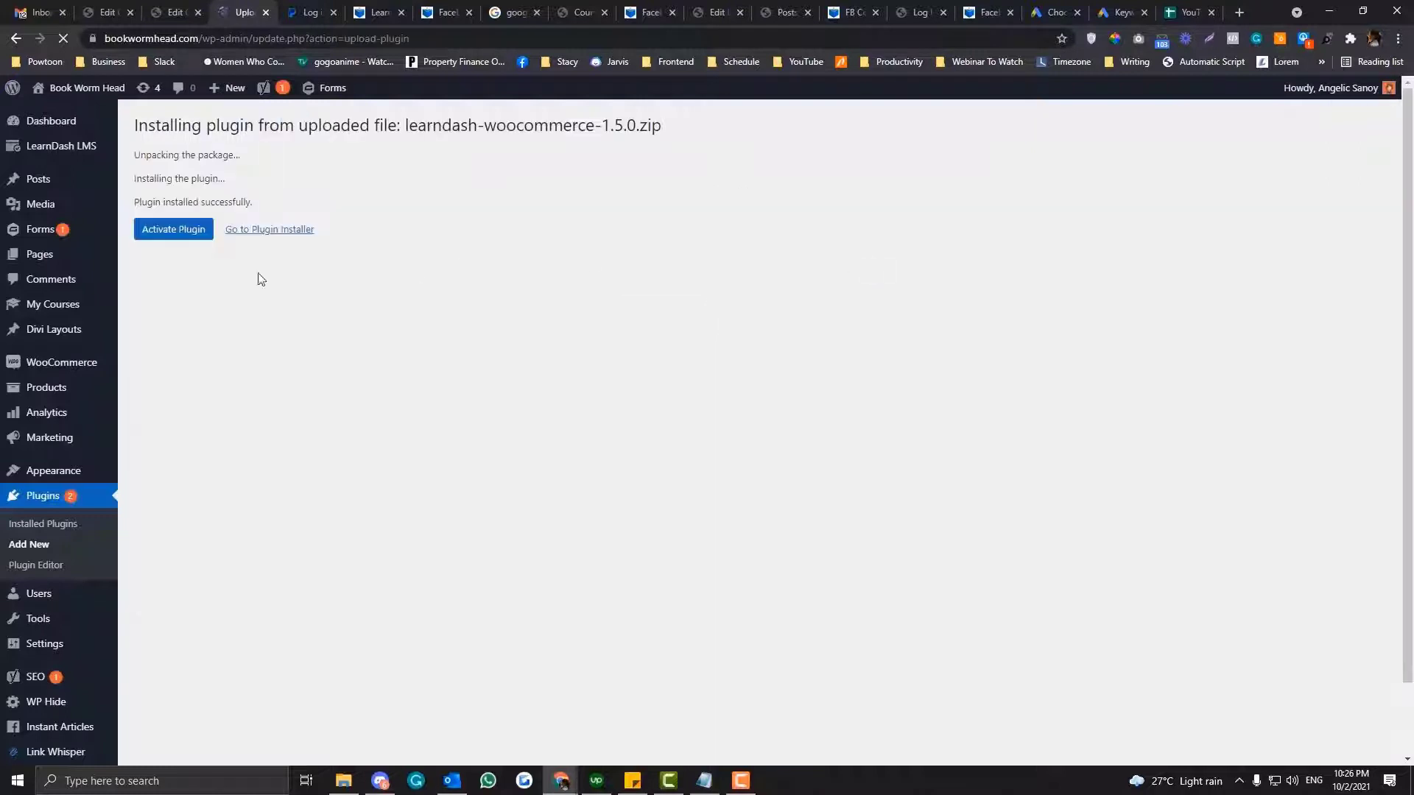
click(173, 228)
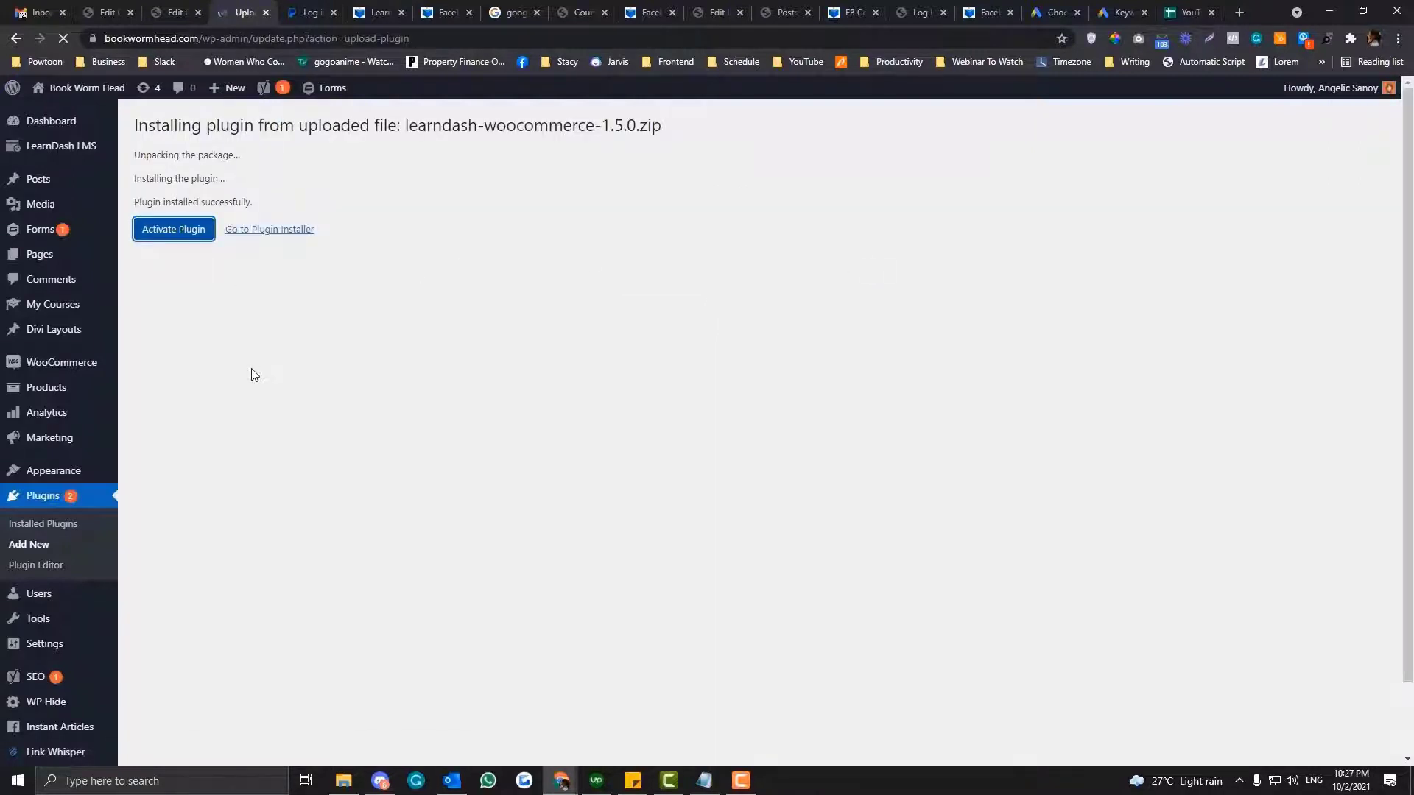
Step: Open the Facebook Ultimate Guide course's settings in a new LearnDash LMS tab and set its Access Mode to Closed
right_click(83, 148)
click(133, 154)
click(317, 9)
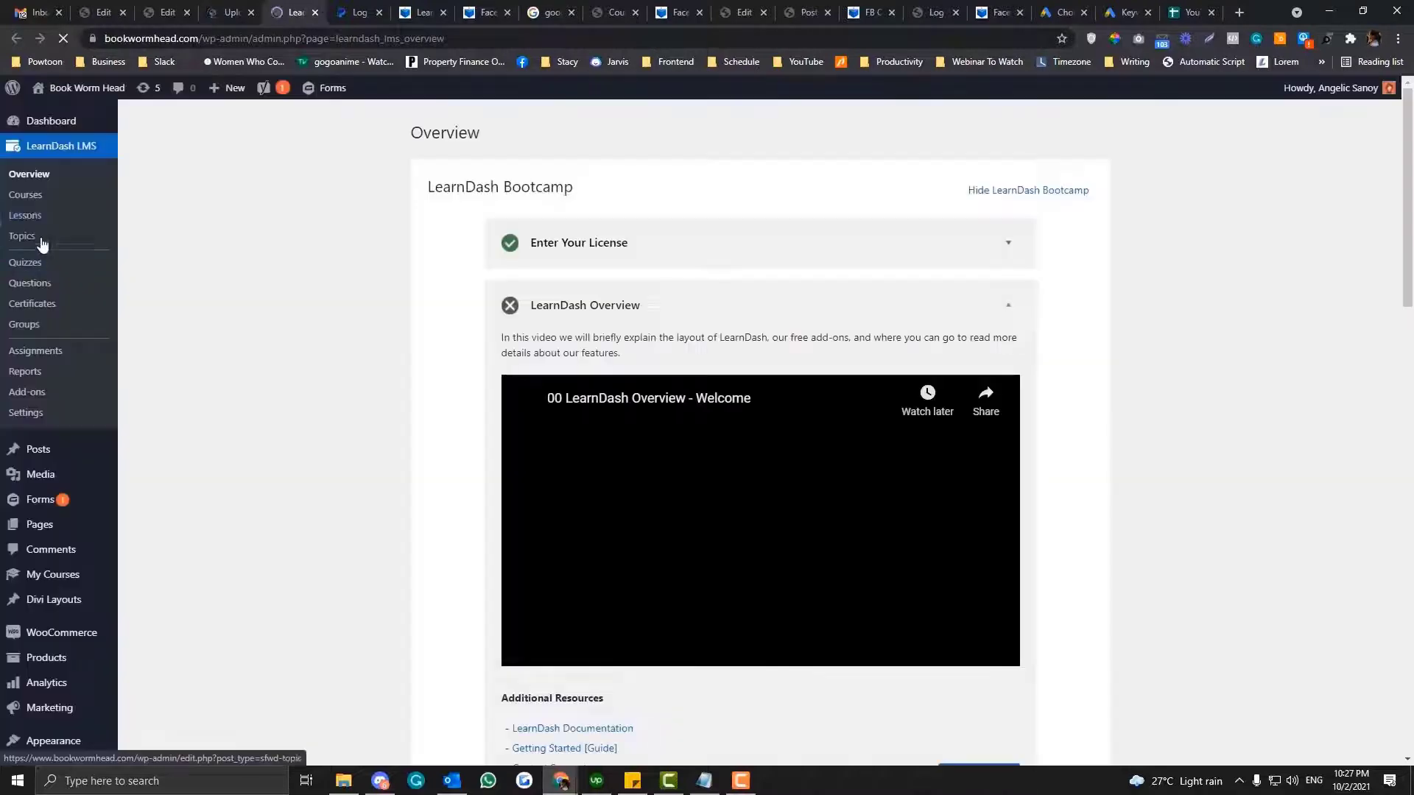
click(28, 195)
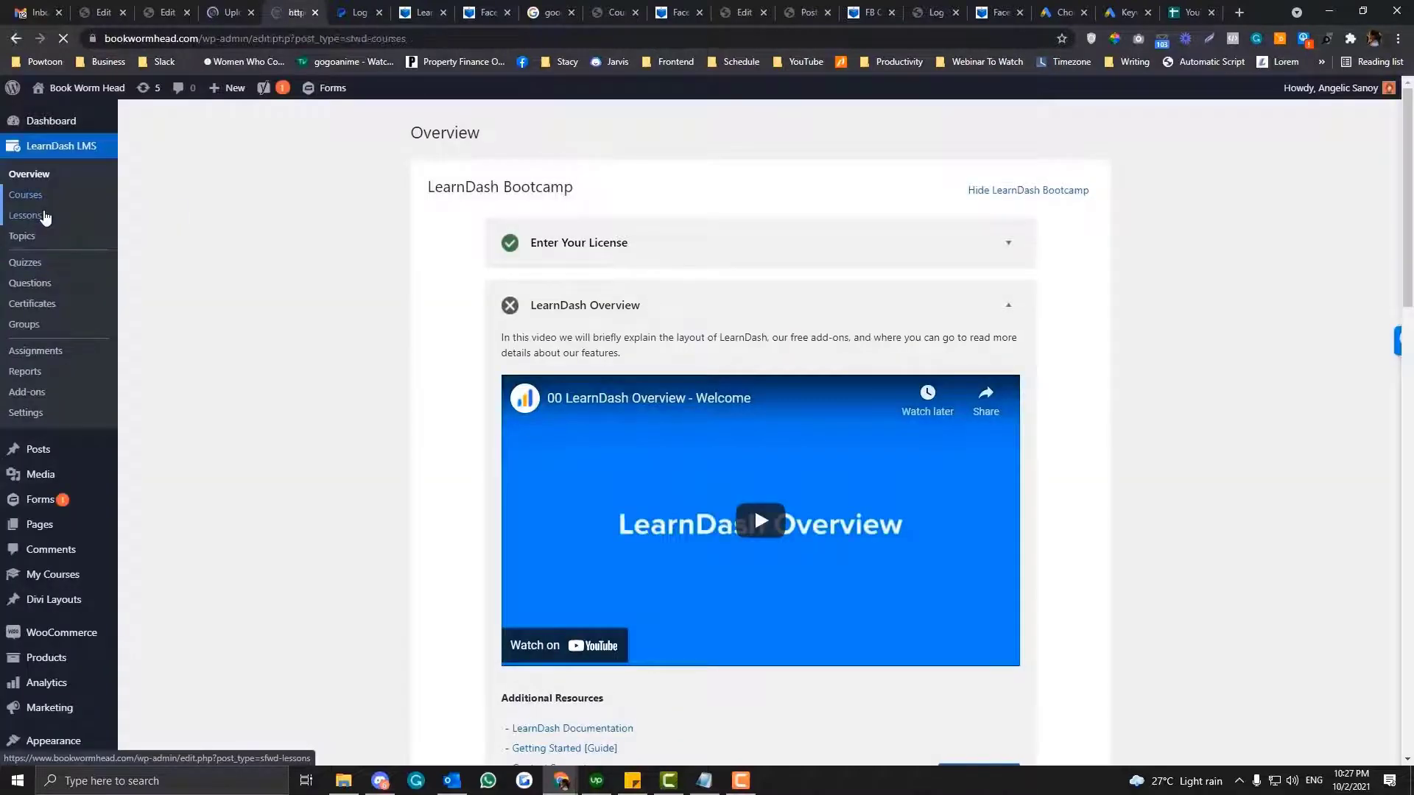
click(174, 329)
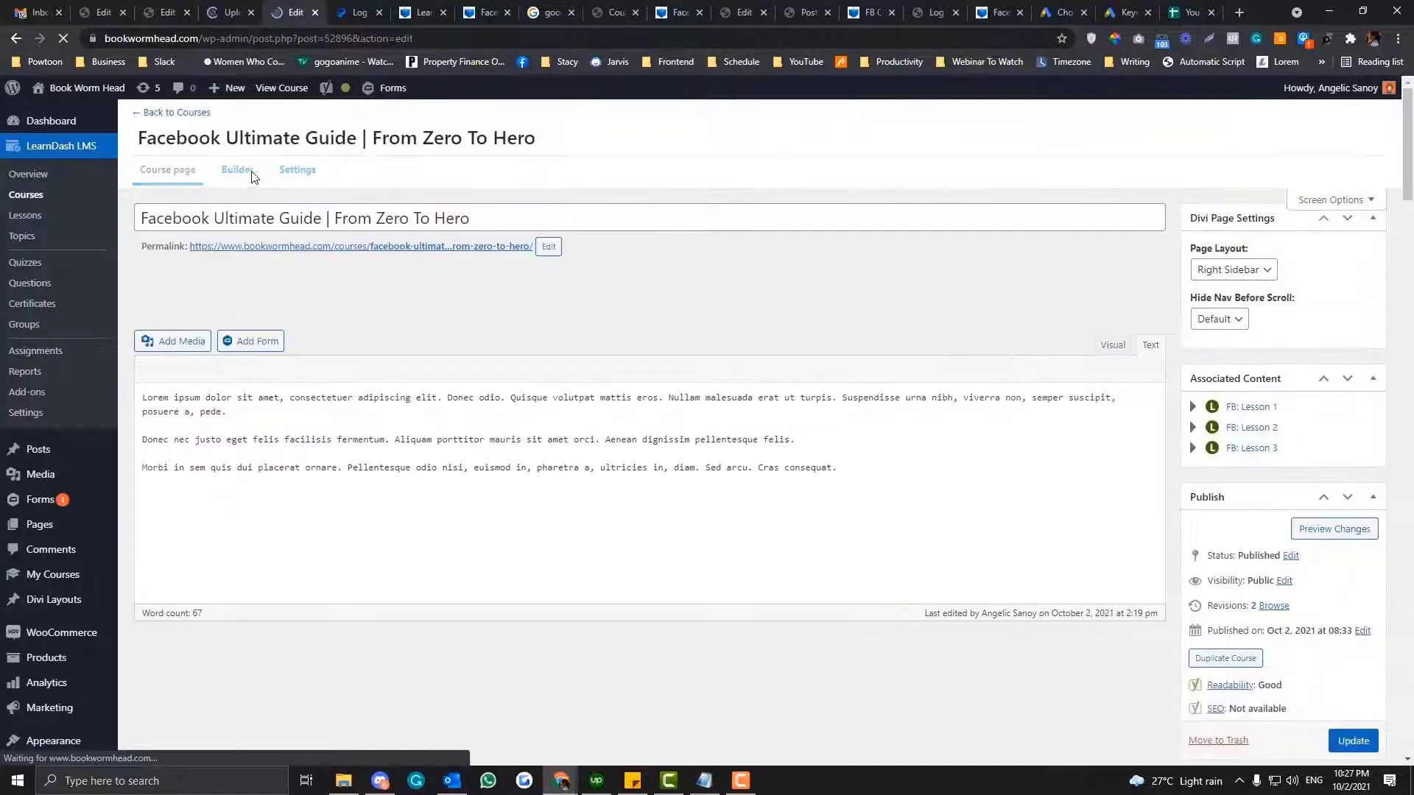
click(305, 196)
scroll(306, 363, down, 4)
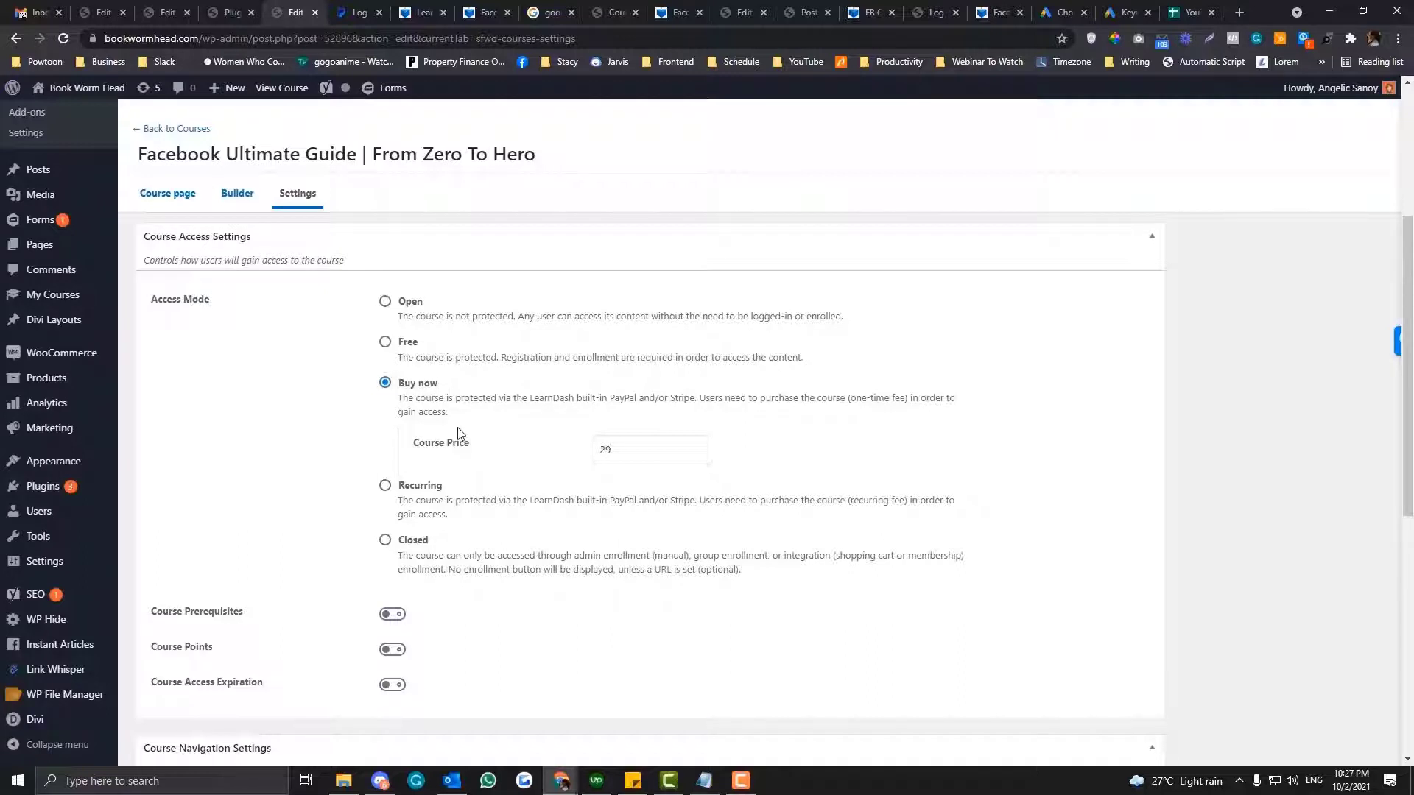
click(386, 542)
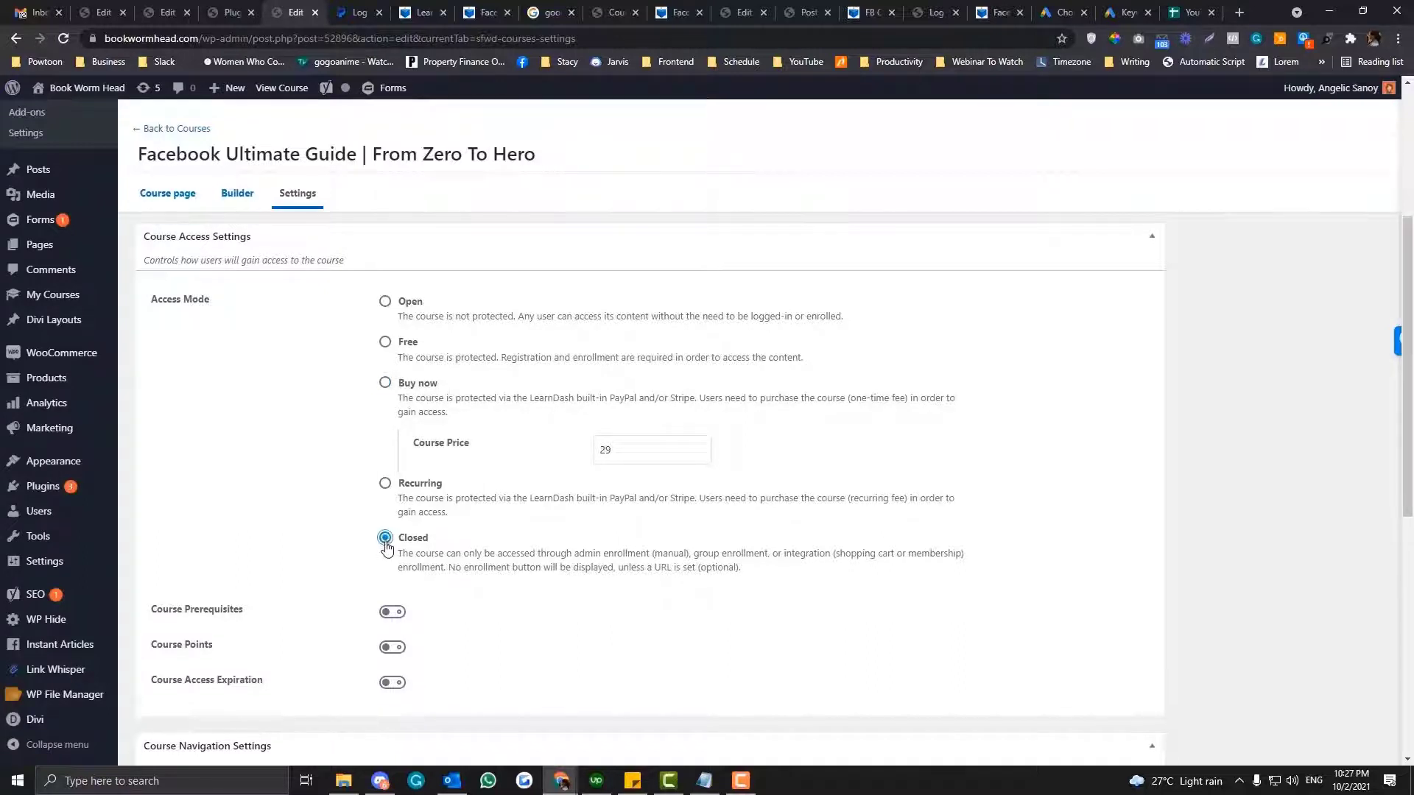
Step: Inspect the Course Price and Button URL fields of the Closed access mode and show the Button URL help text
click(608, 562)
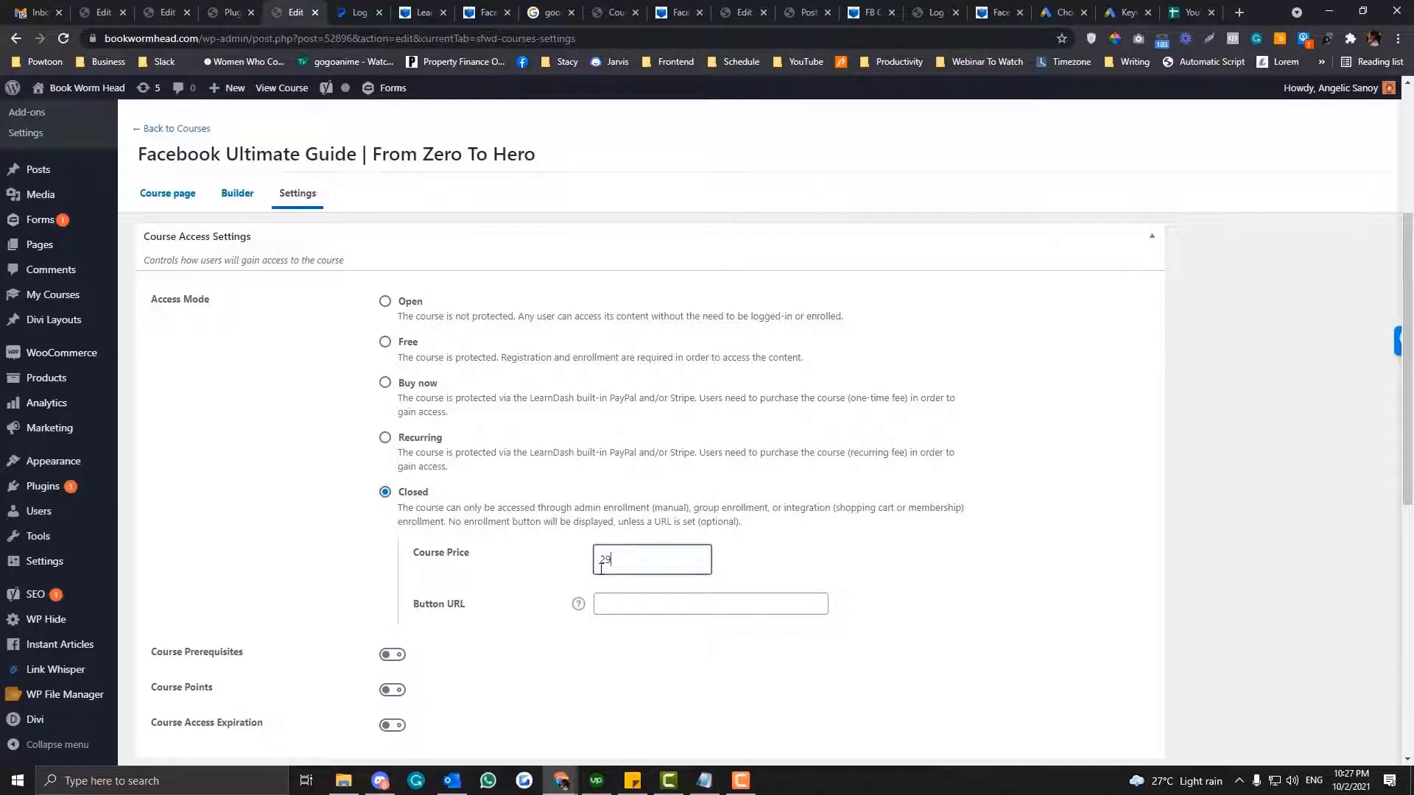
click(604, 605)
click(578, 604)
scroll(515, 582, down, 1)
drag(463, 536, 494, 574)
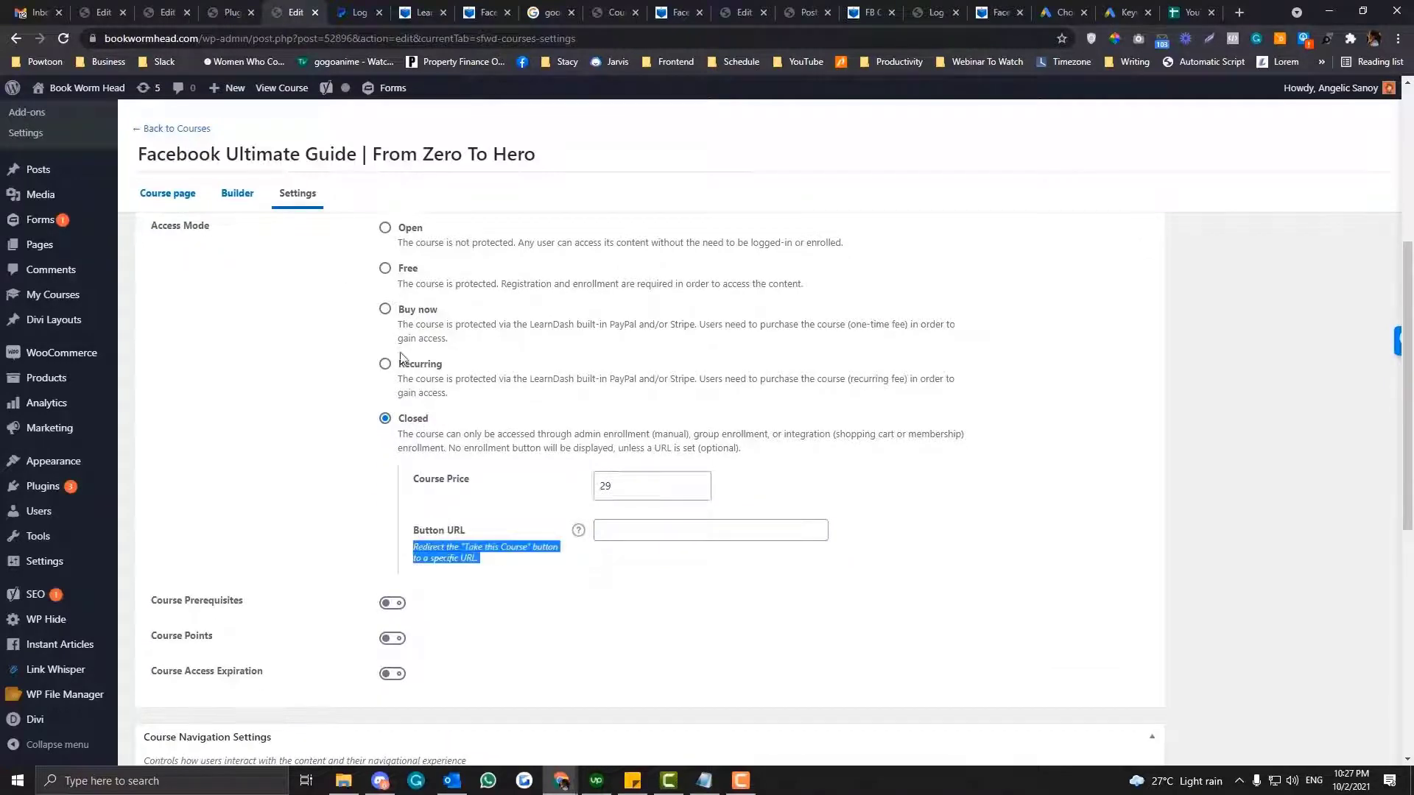
Step: Start a new WooCommerce product from the Plugins page and title it FB Course
click(232, 13)
scroll(184, 414, up, 2)
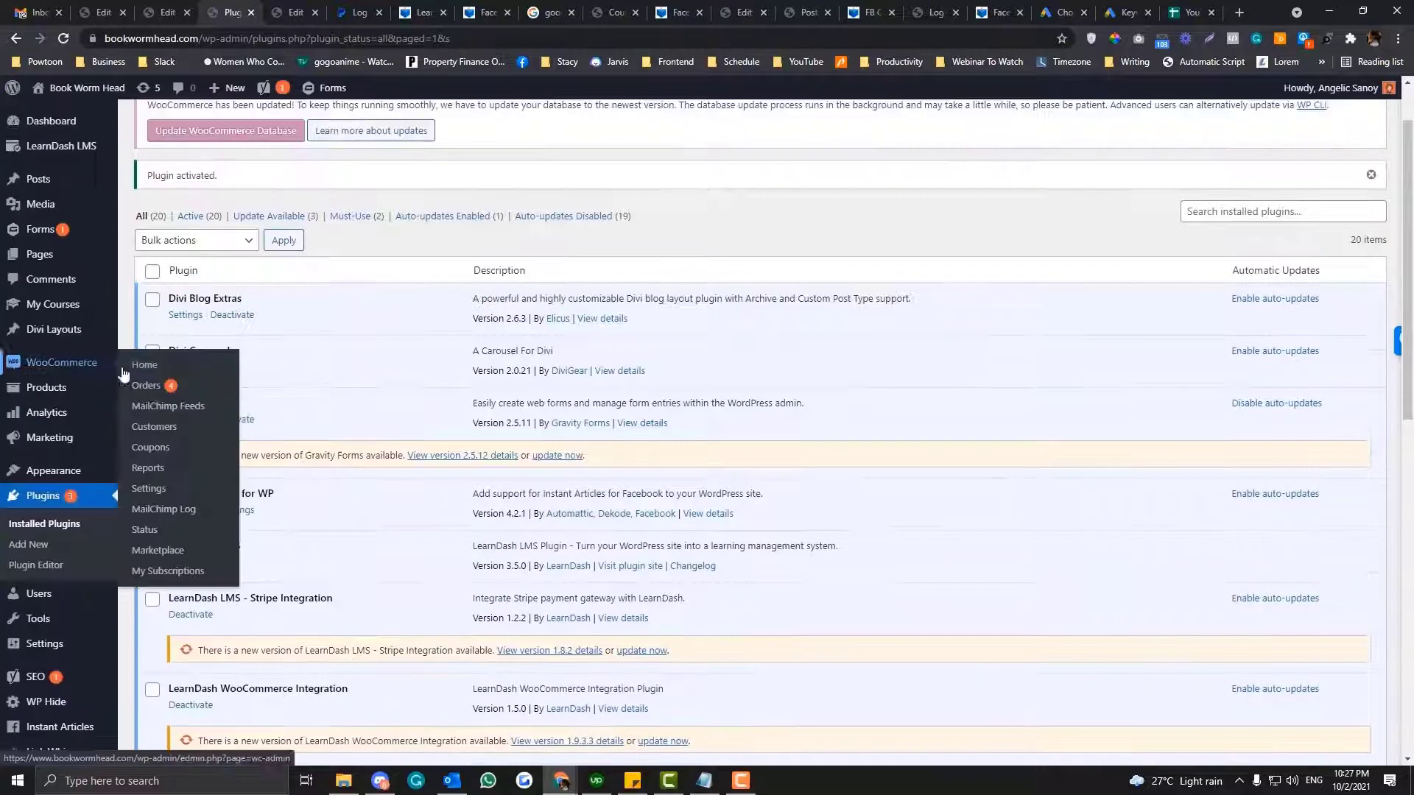
click(151, 410)
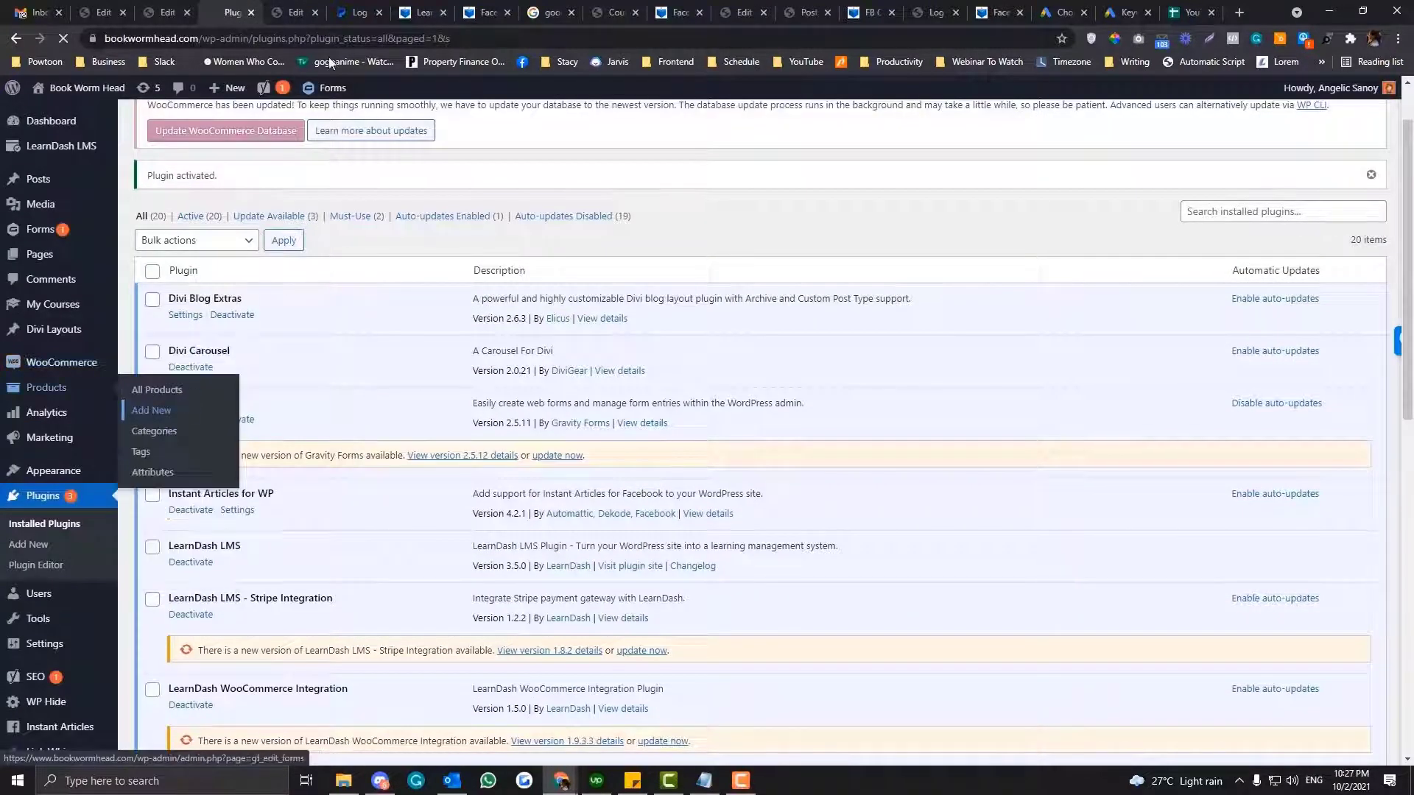
click(292, 9)
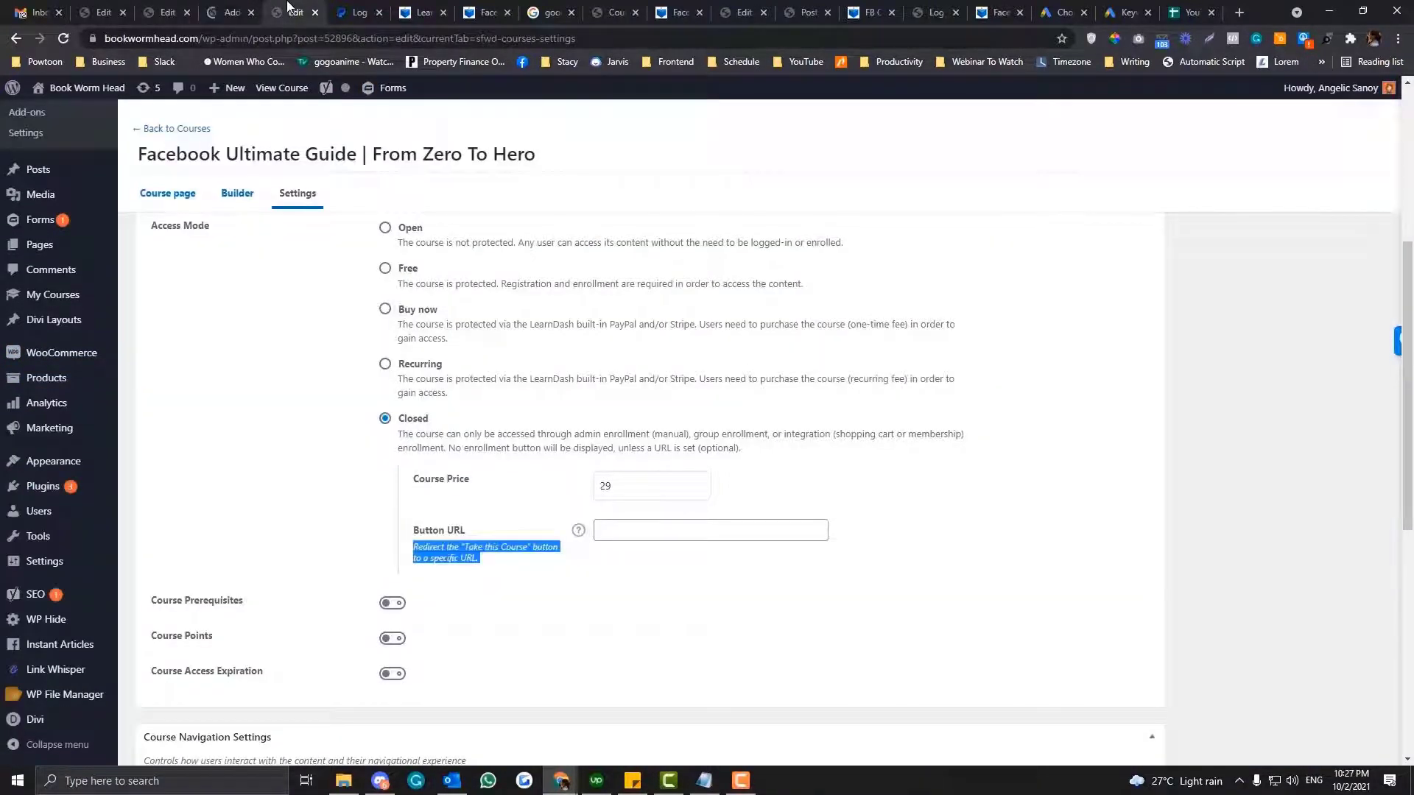
click(232, 12)
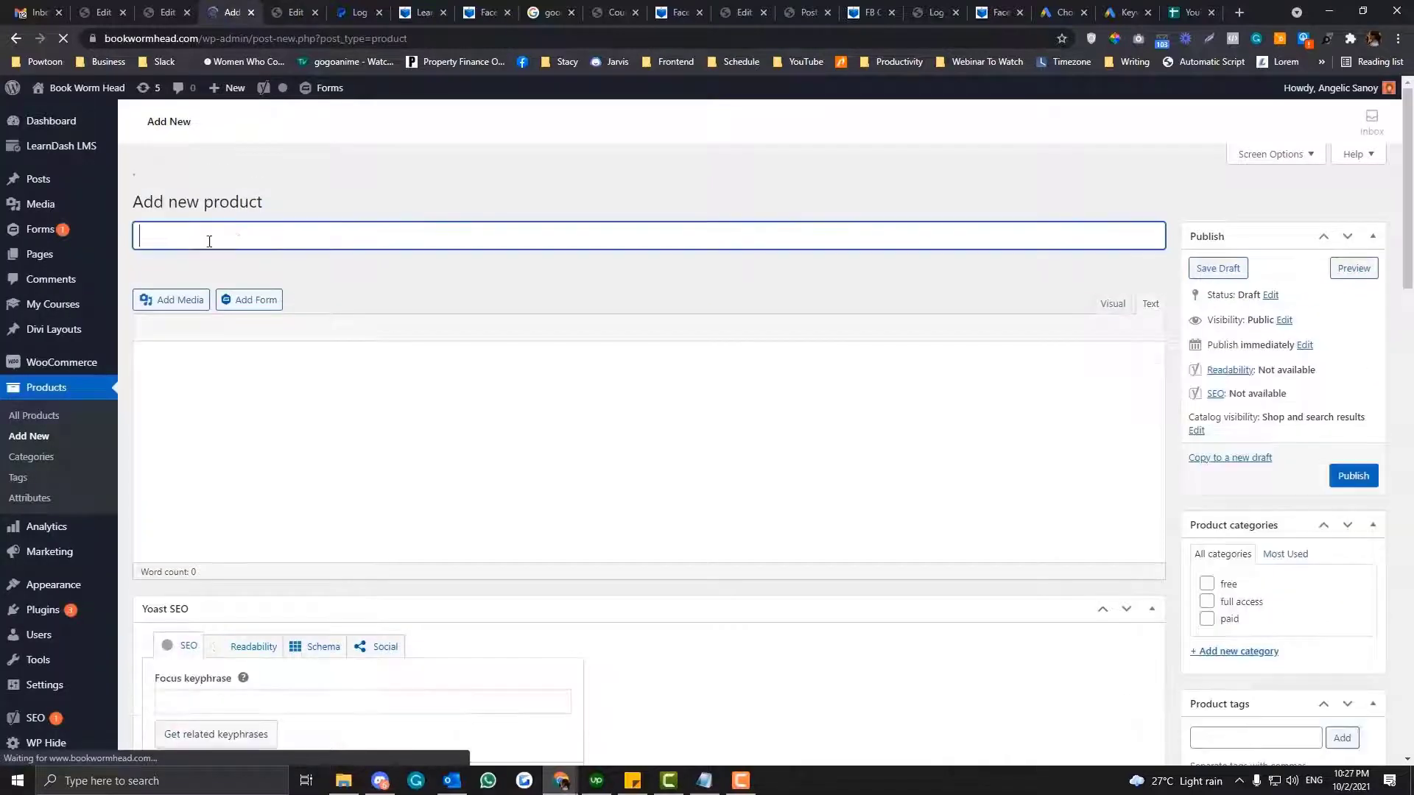
text(FB Course)
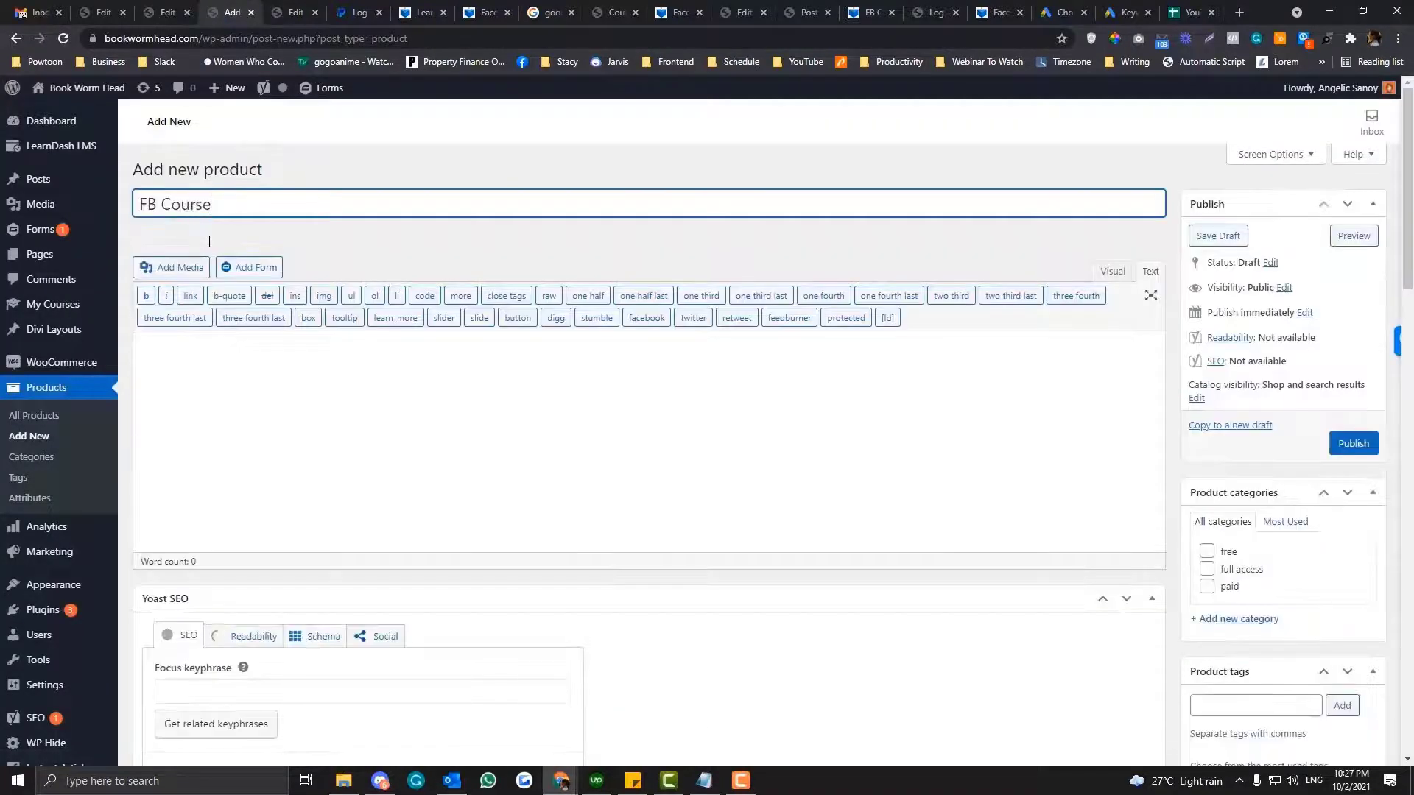
Step: Set the product type to Course and relate it to Facebook Ultimate Guide | From Zero To Hero
scroll(221, 387, down, 10)
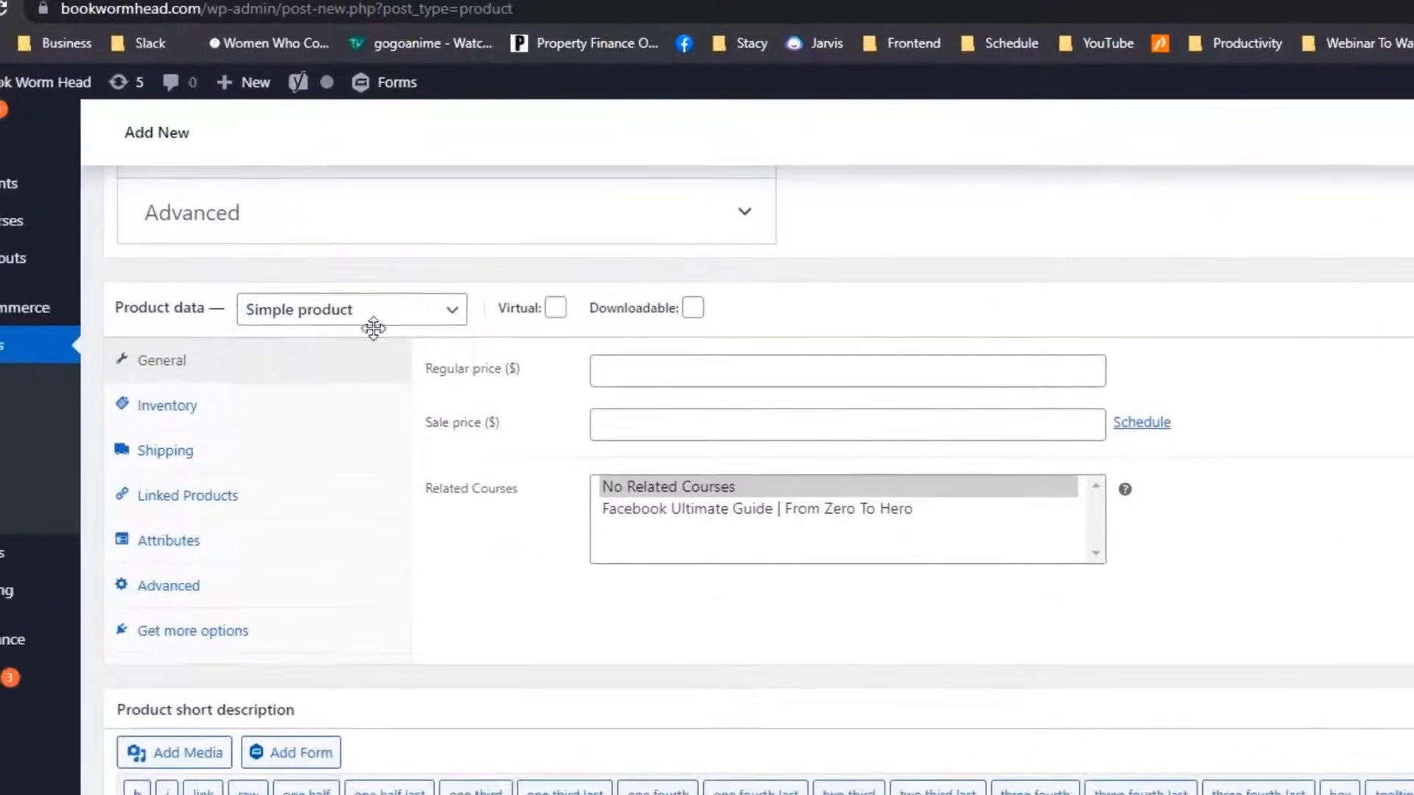
click(373, 323)
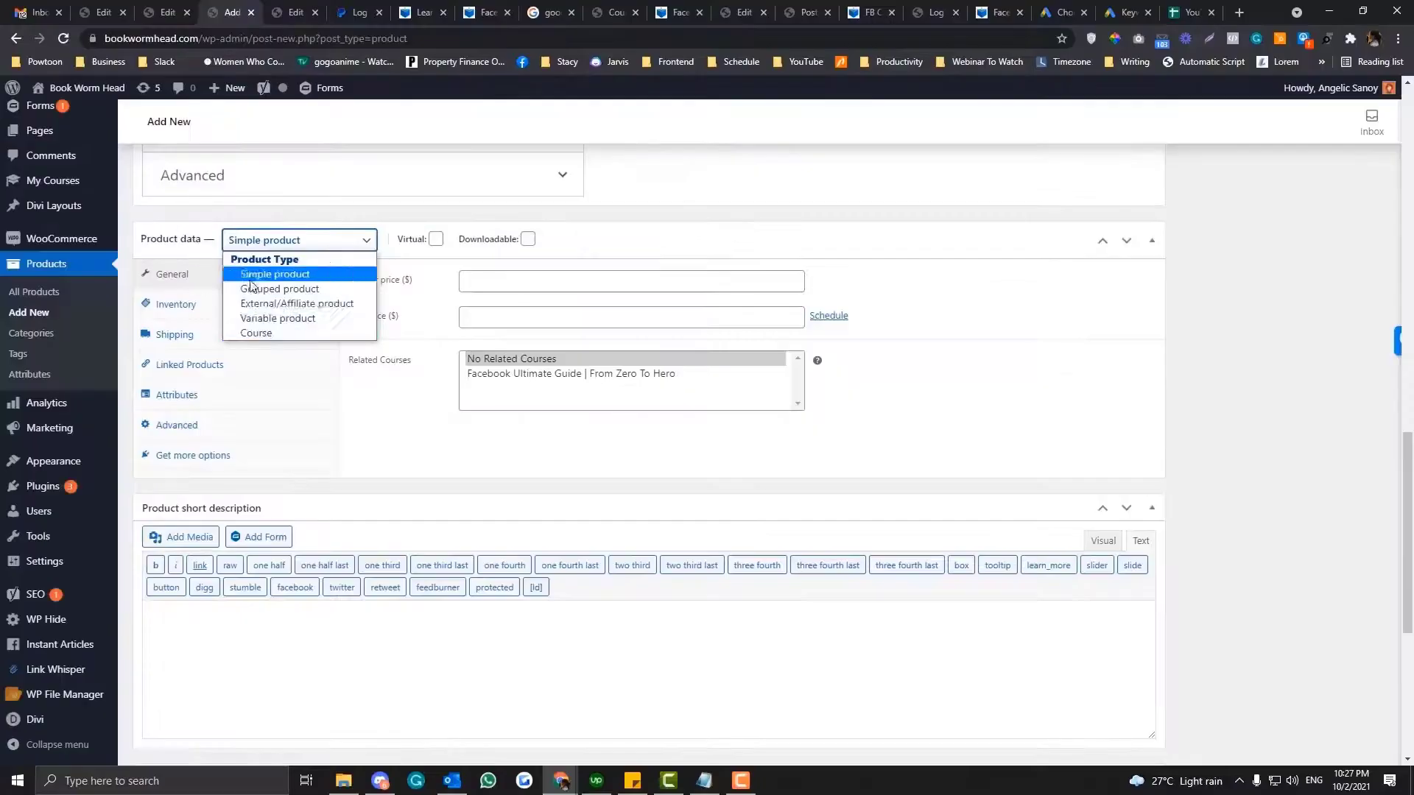
click(258, 332)
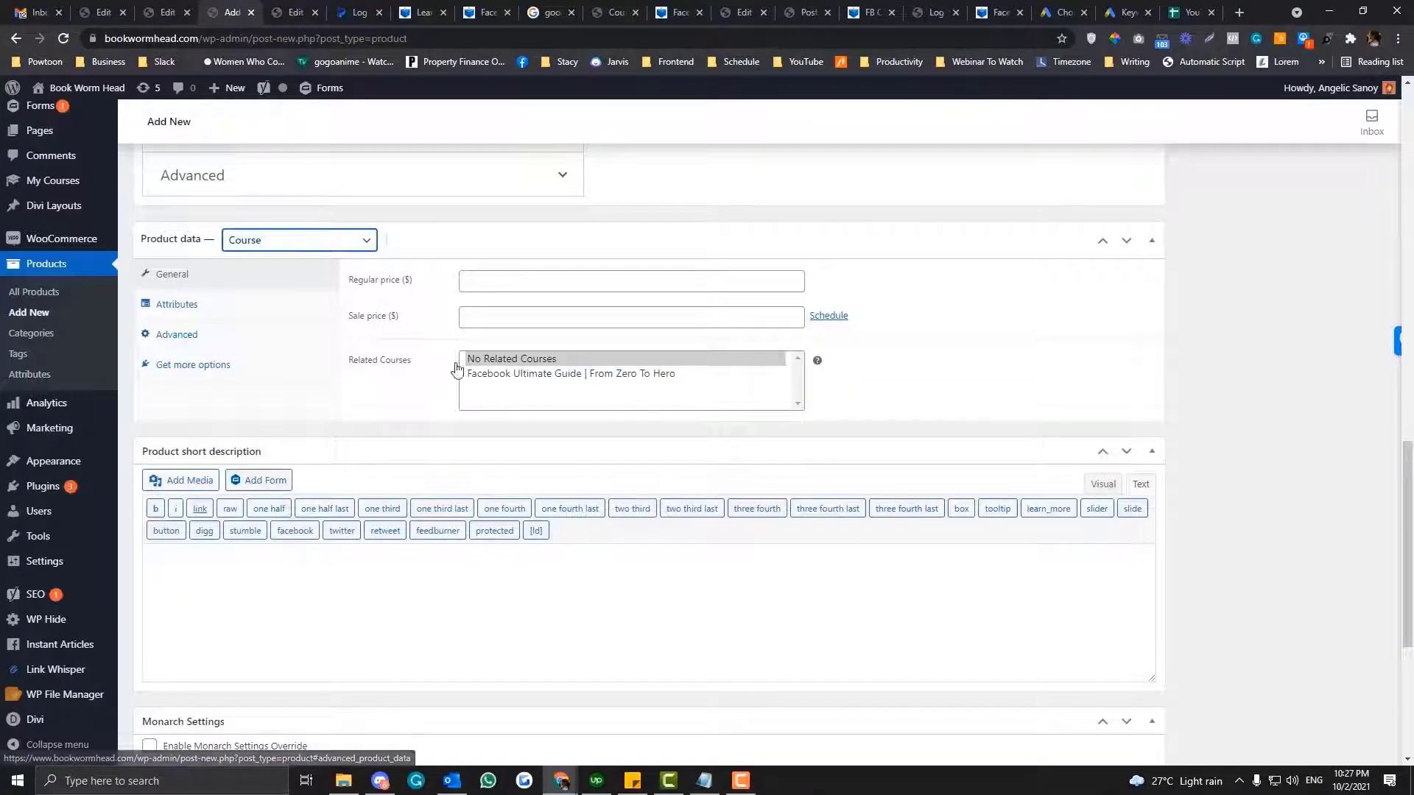
click(530, 388)
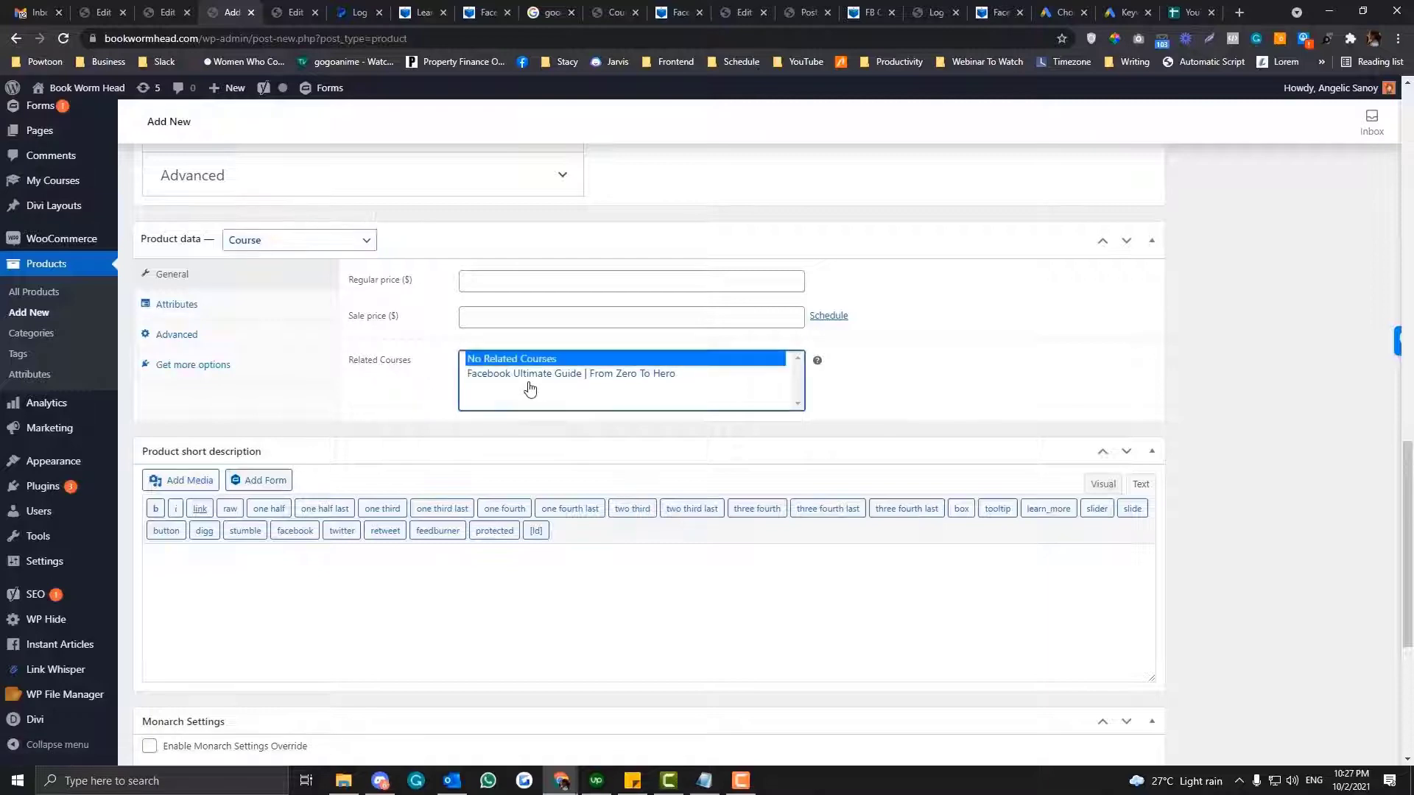
click(530, 375)
Step: Publish the FB Course product
scroll(909, 379, up, 15)
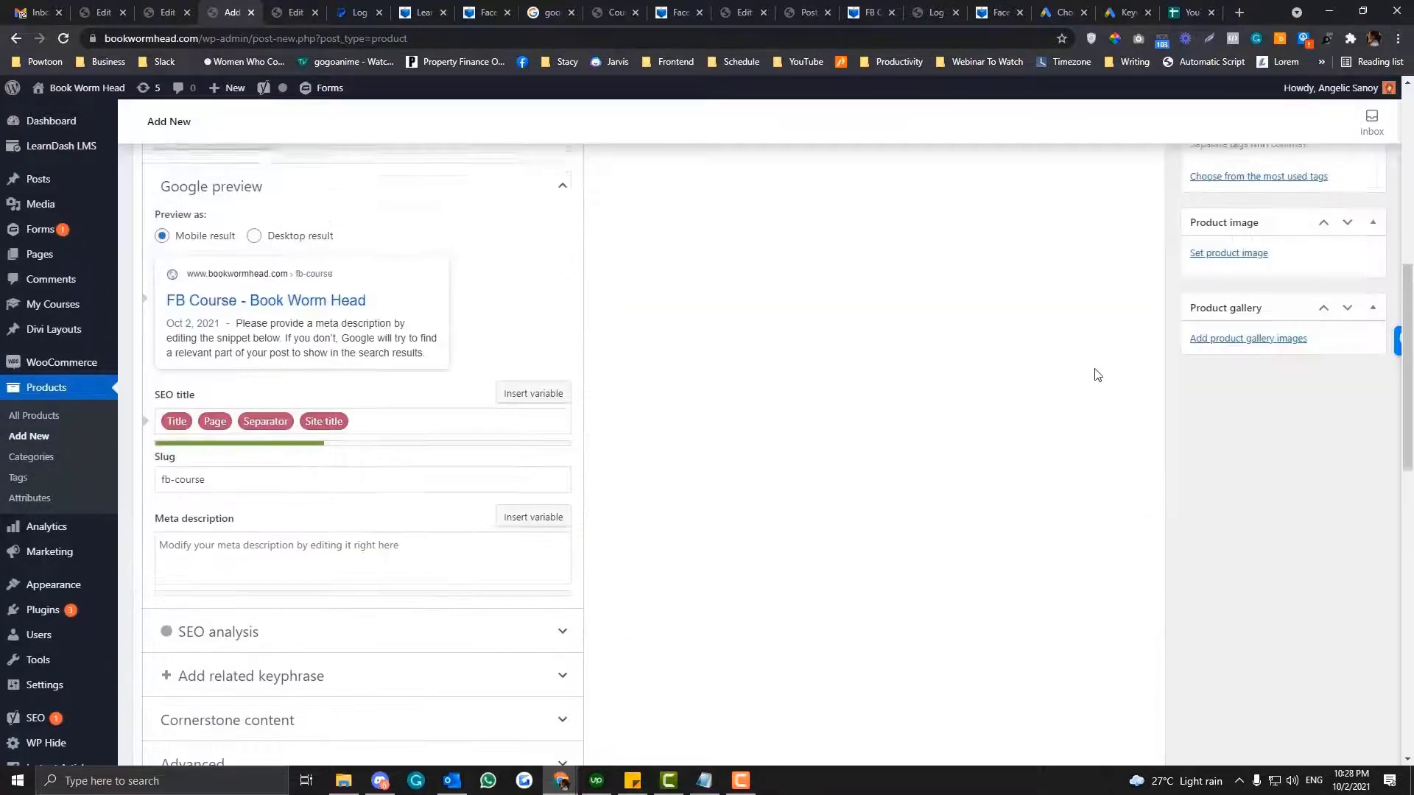
scroll(1322, 286, up, 1)
click(1351, 293)
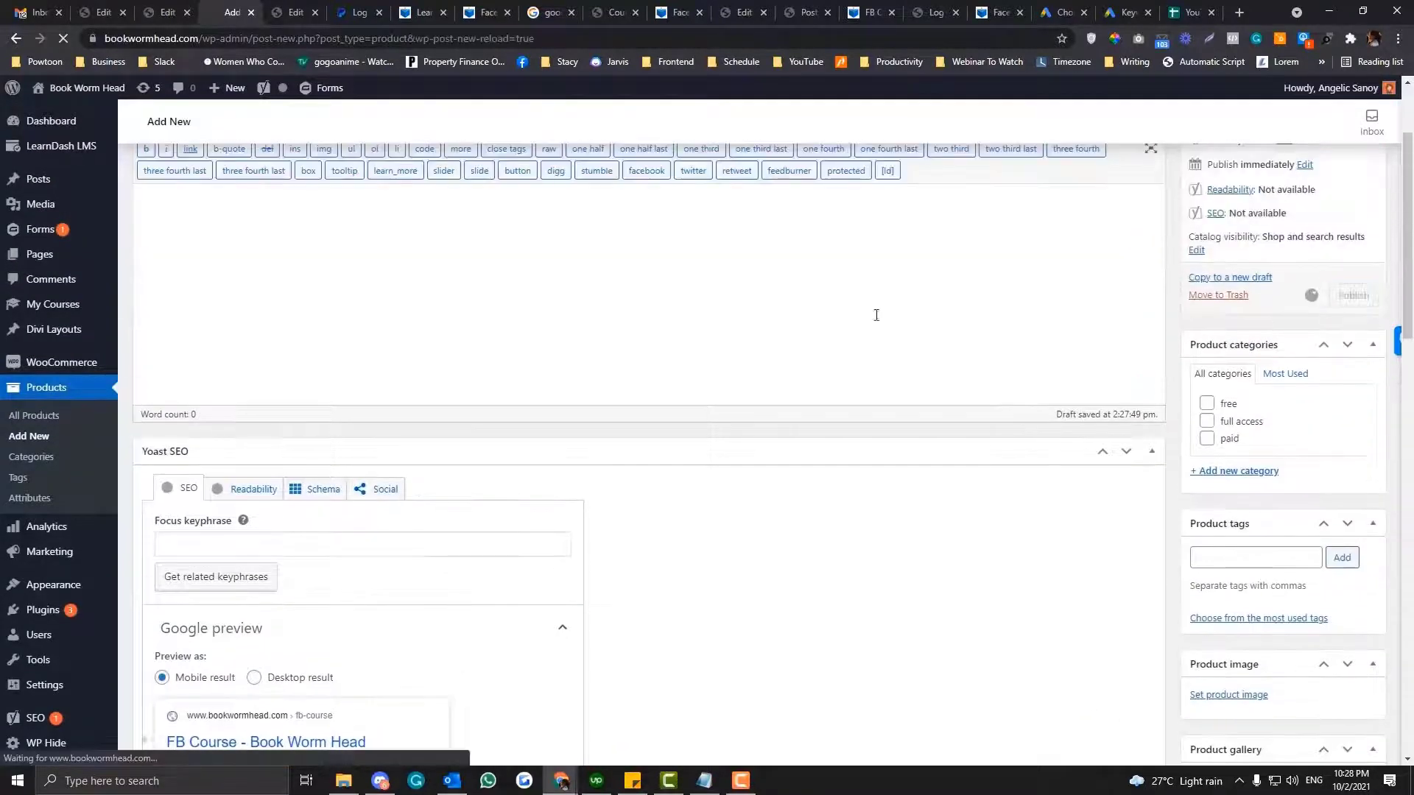
scroll(509, 307, up, 2)
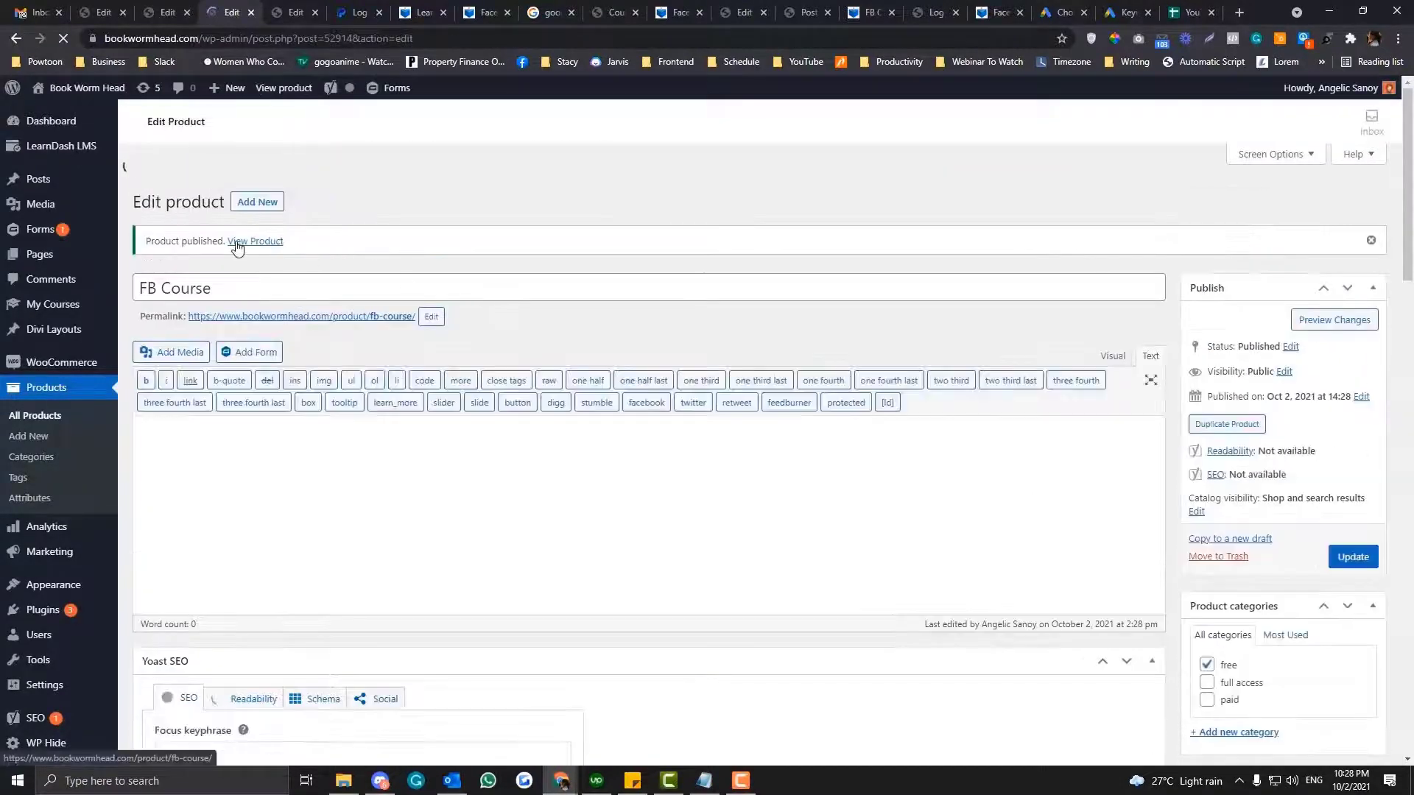
Step: Open the published FB Course product page in a new browser tab
right_click(237, 243)
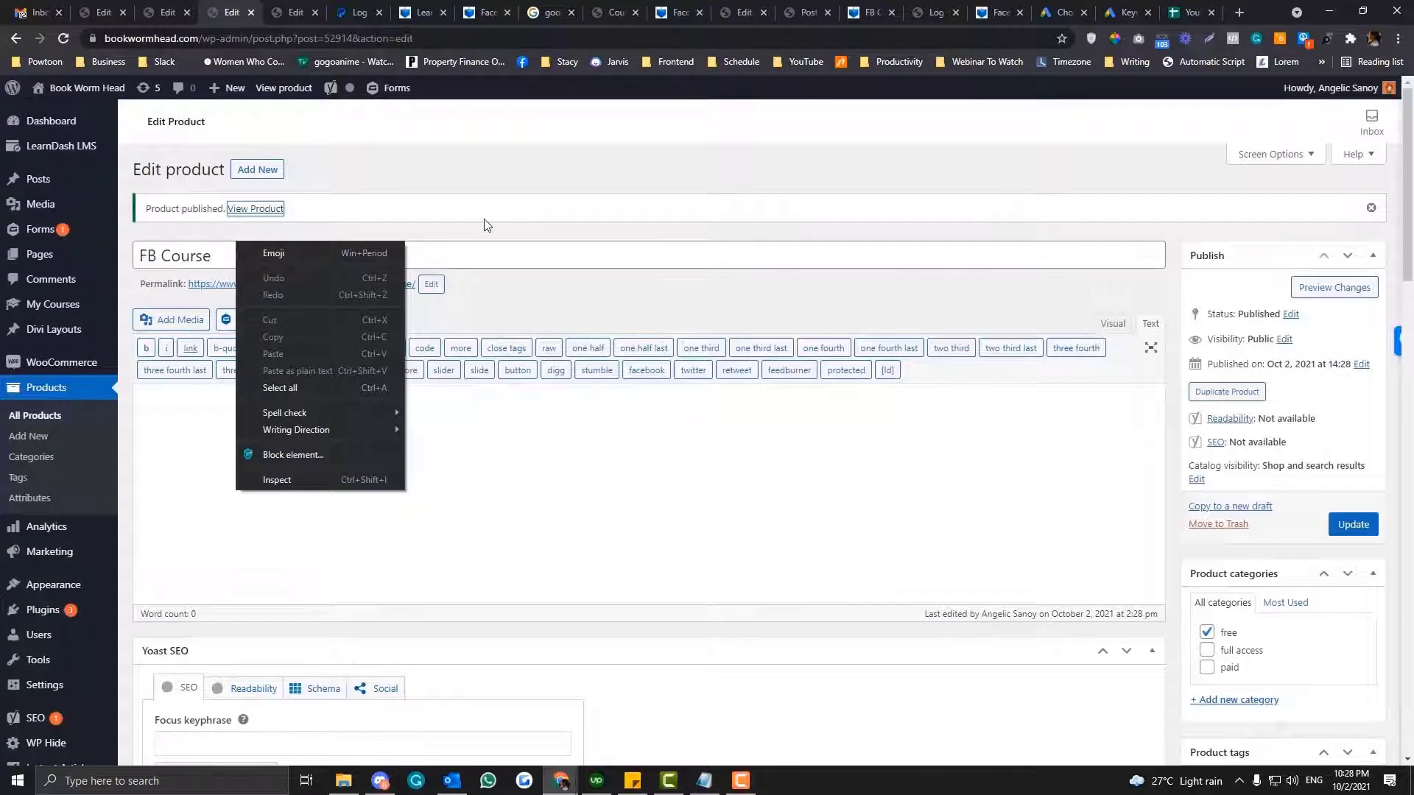
click(511, 298)
right_click(263, 211)
click(328, 223)
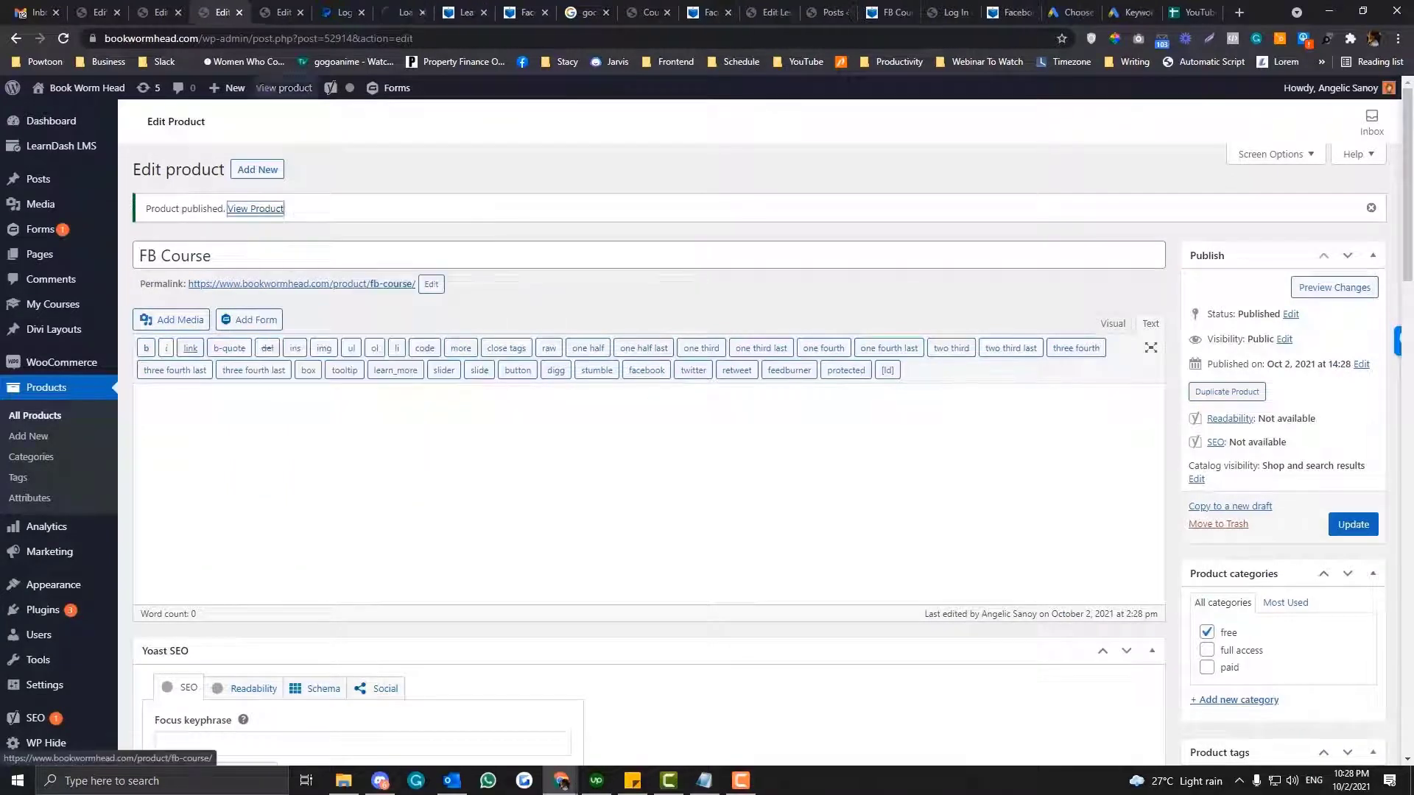
click(282, 12)
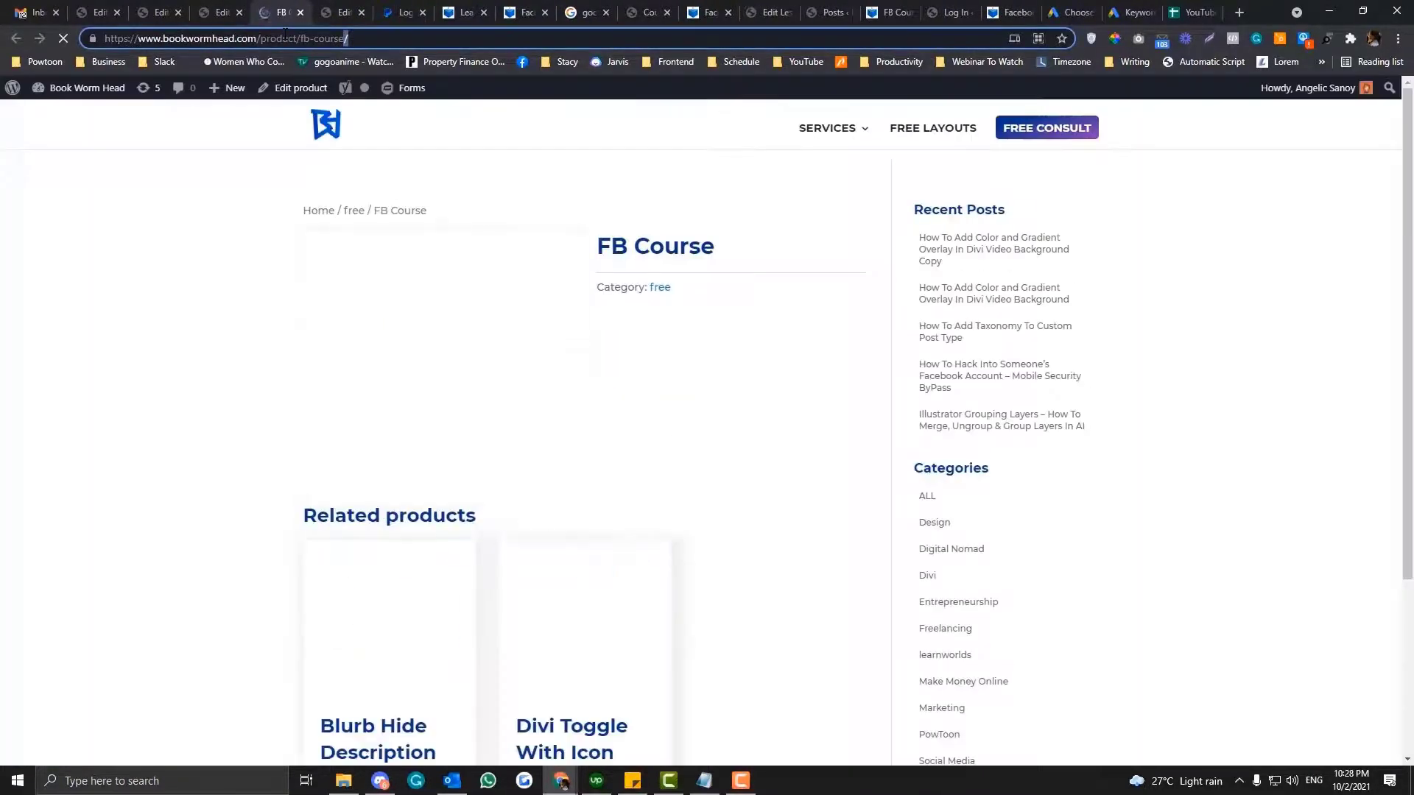
Step: Try copying the FB Course product page's URL into the course's Button URL setting, and clear the field again
click(285, 37)
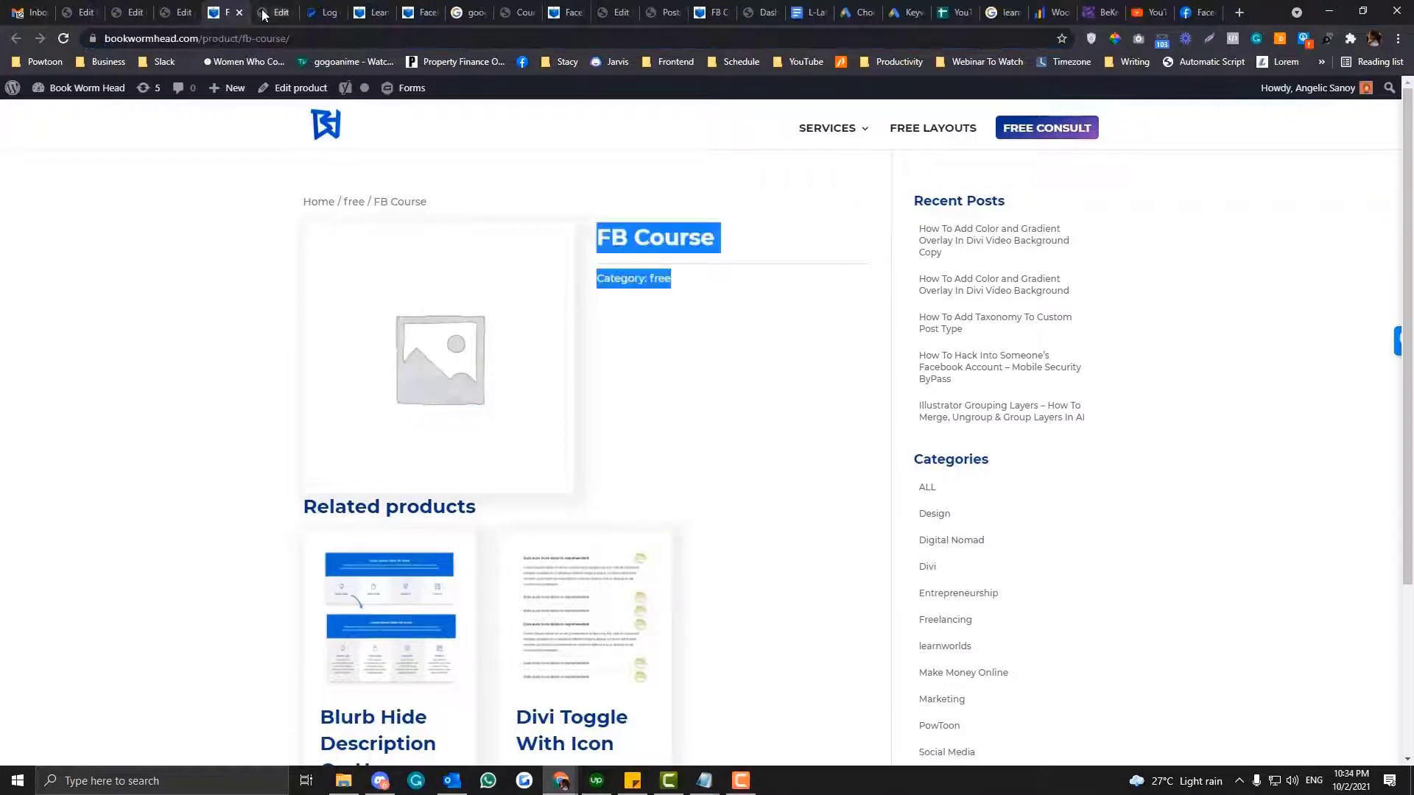
click(292, 38)
key(ctrl+c)
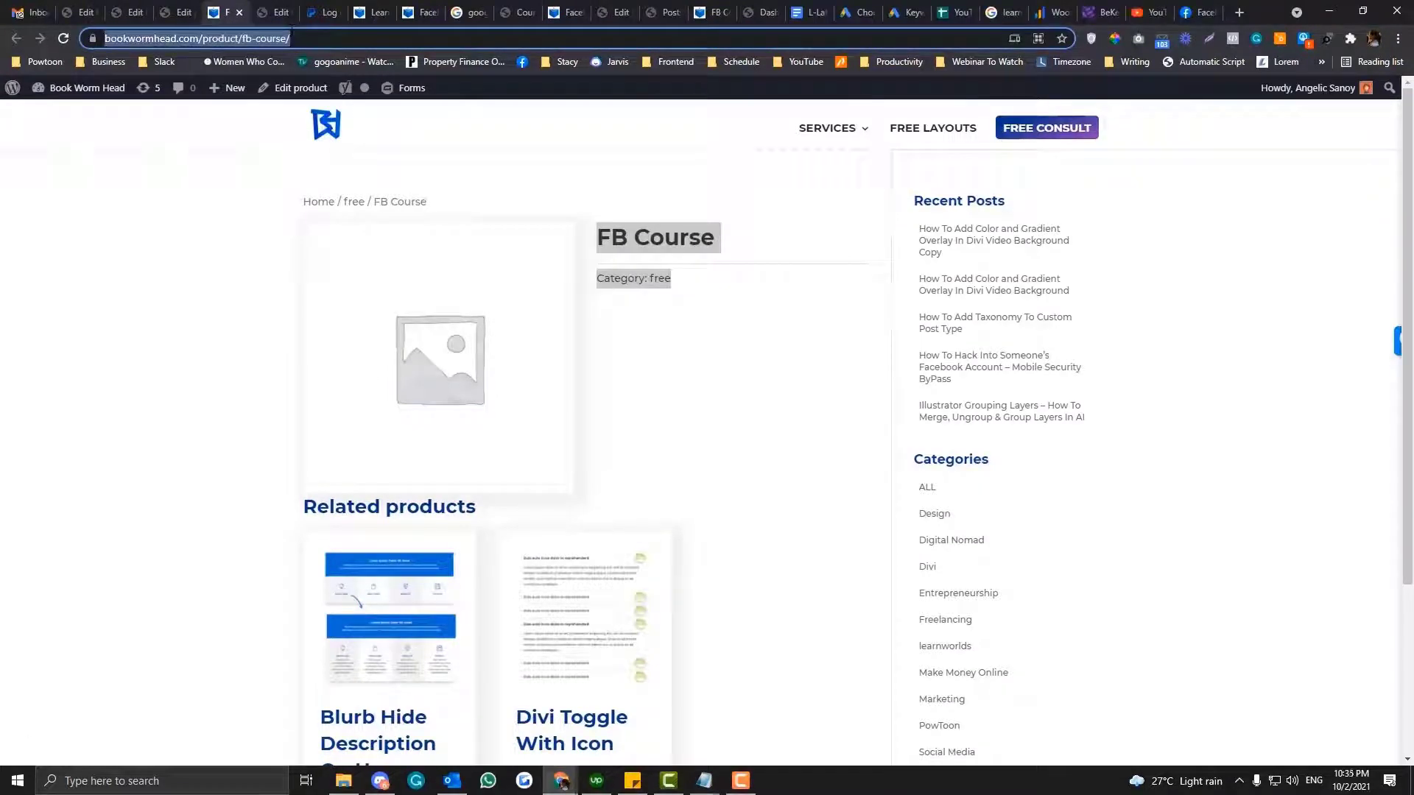
click(283, 15)
click(620, 530)
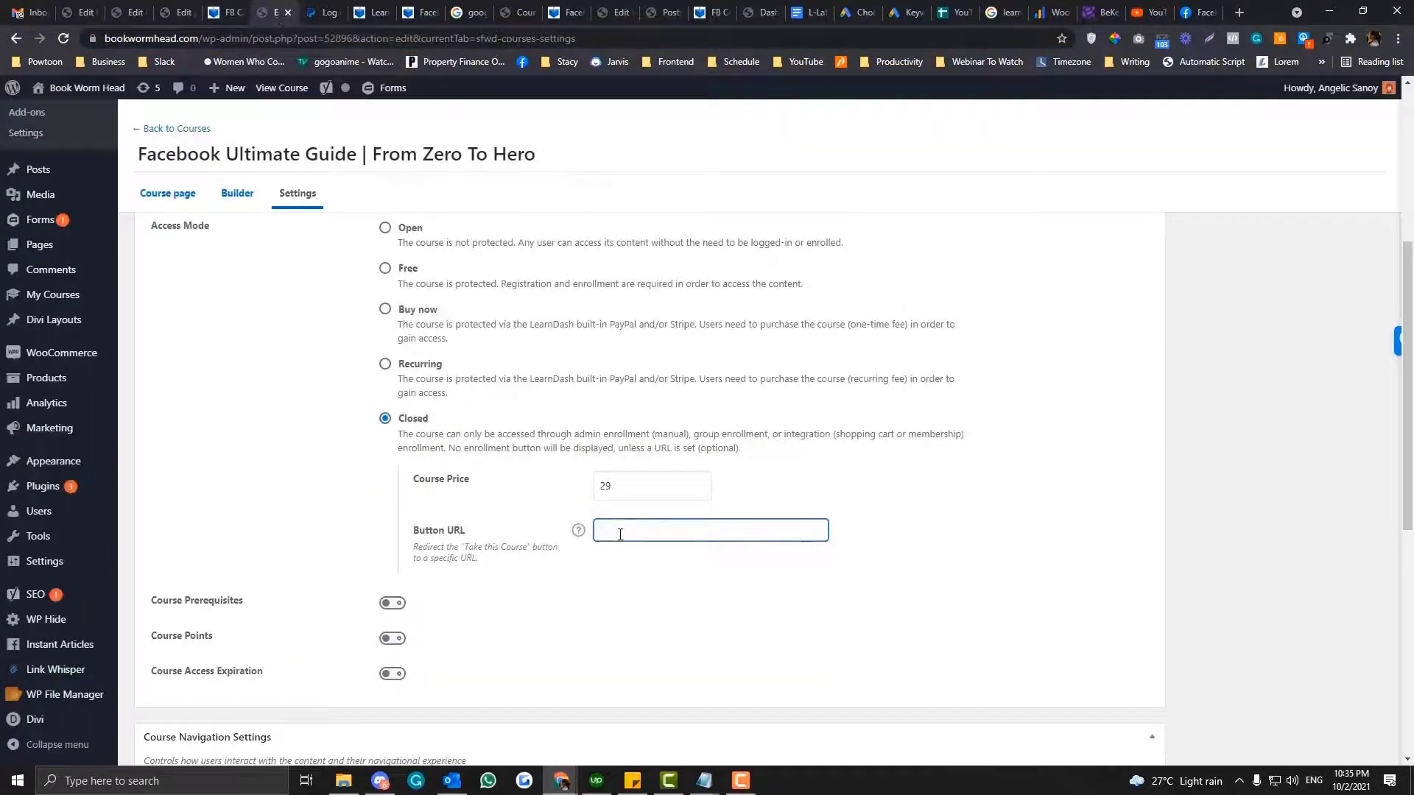
key(ctrl+v)
key(ctrl+a)
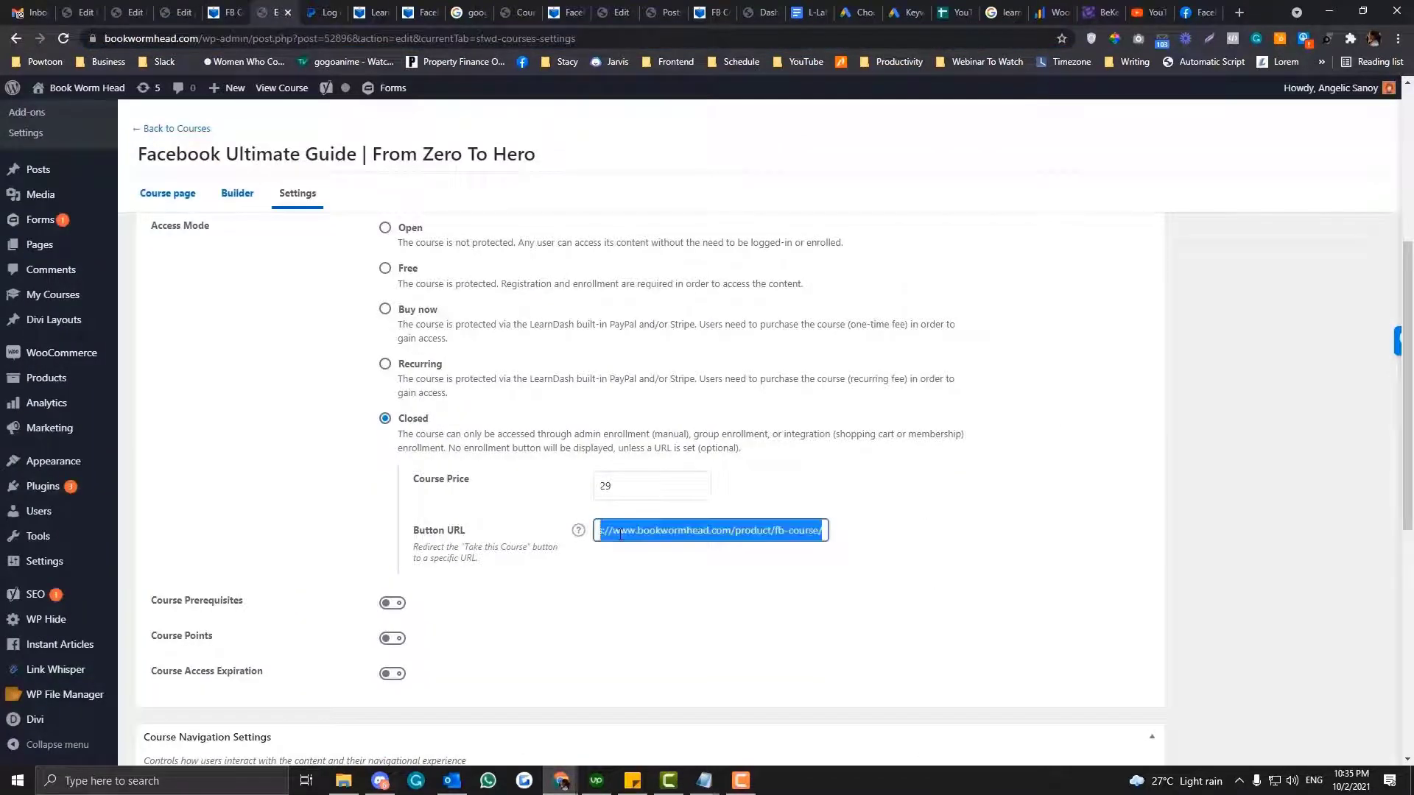
key(BackSpace)
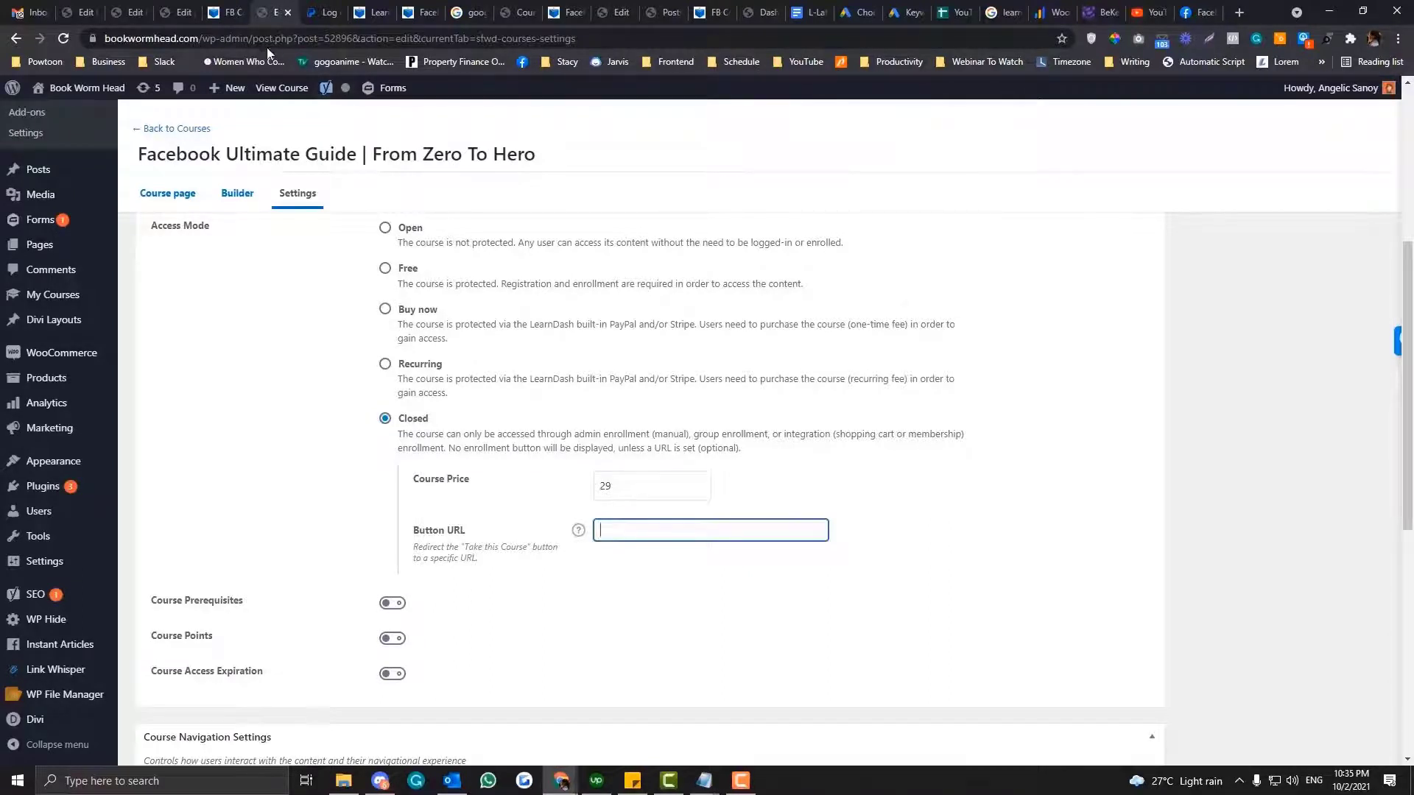
Step: Check the FB Course product page, and in the product's editor set the regular price to 29 and update it
click(224, 16)
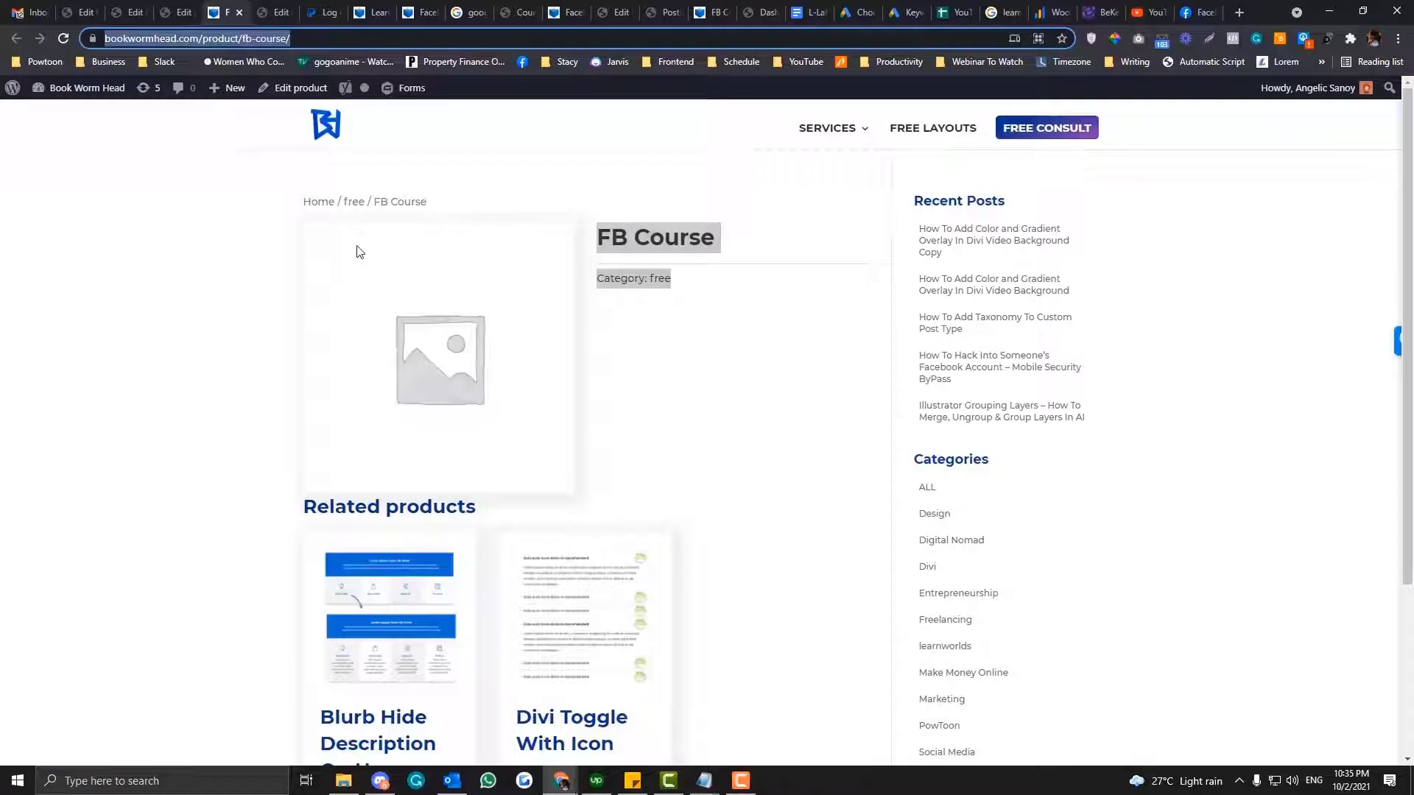
click(693, 390)
drag(672, 280, 603, 280)
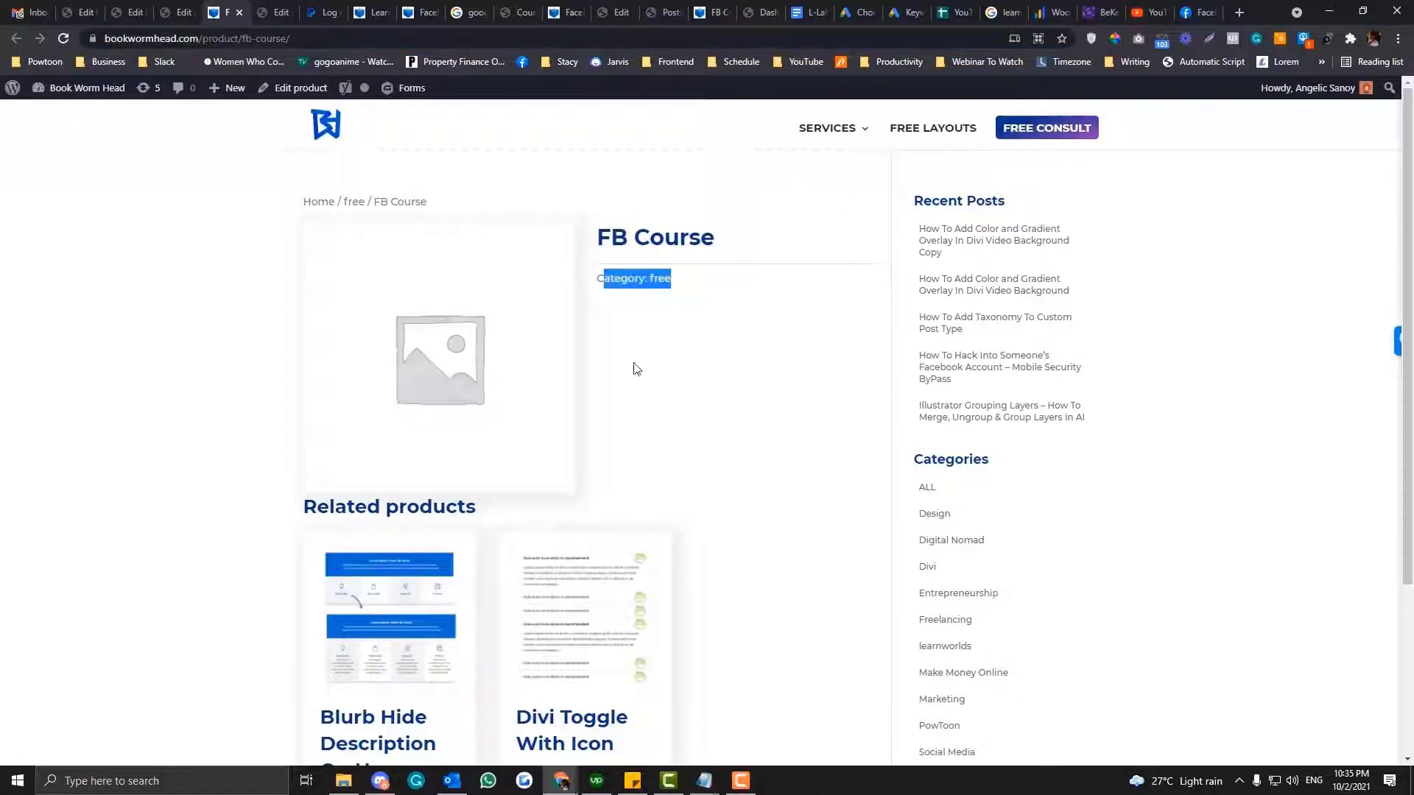
scroll(653, 404, down, 1)
scroll(653, 404, up, 1)
click(180, 12)
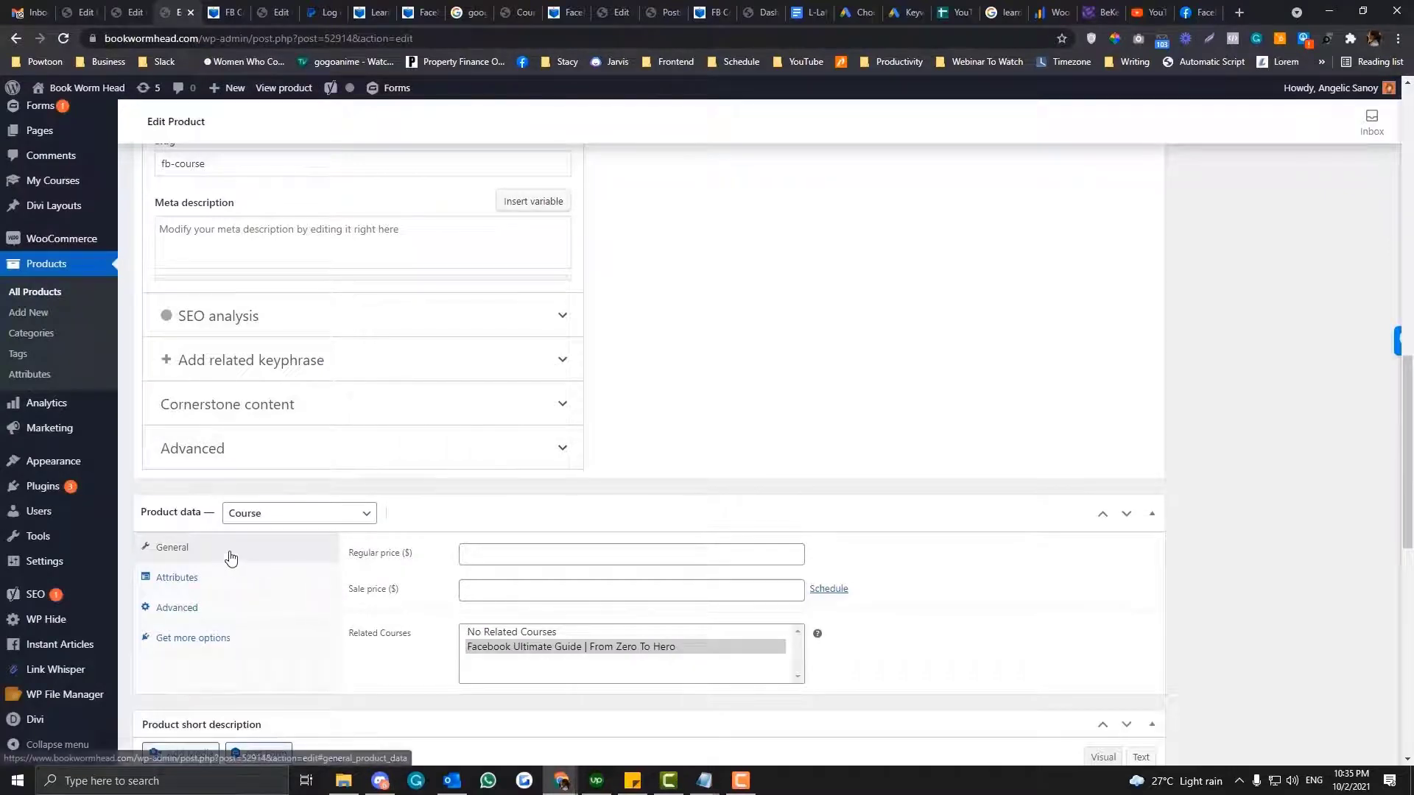
click(479, 552)
text(20)
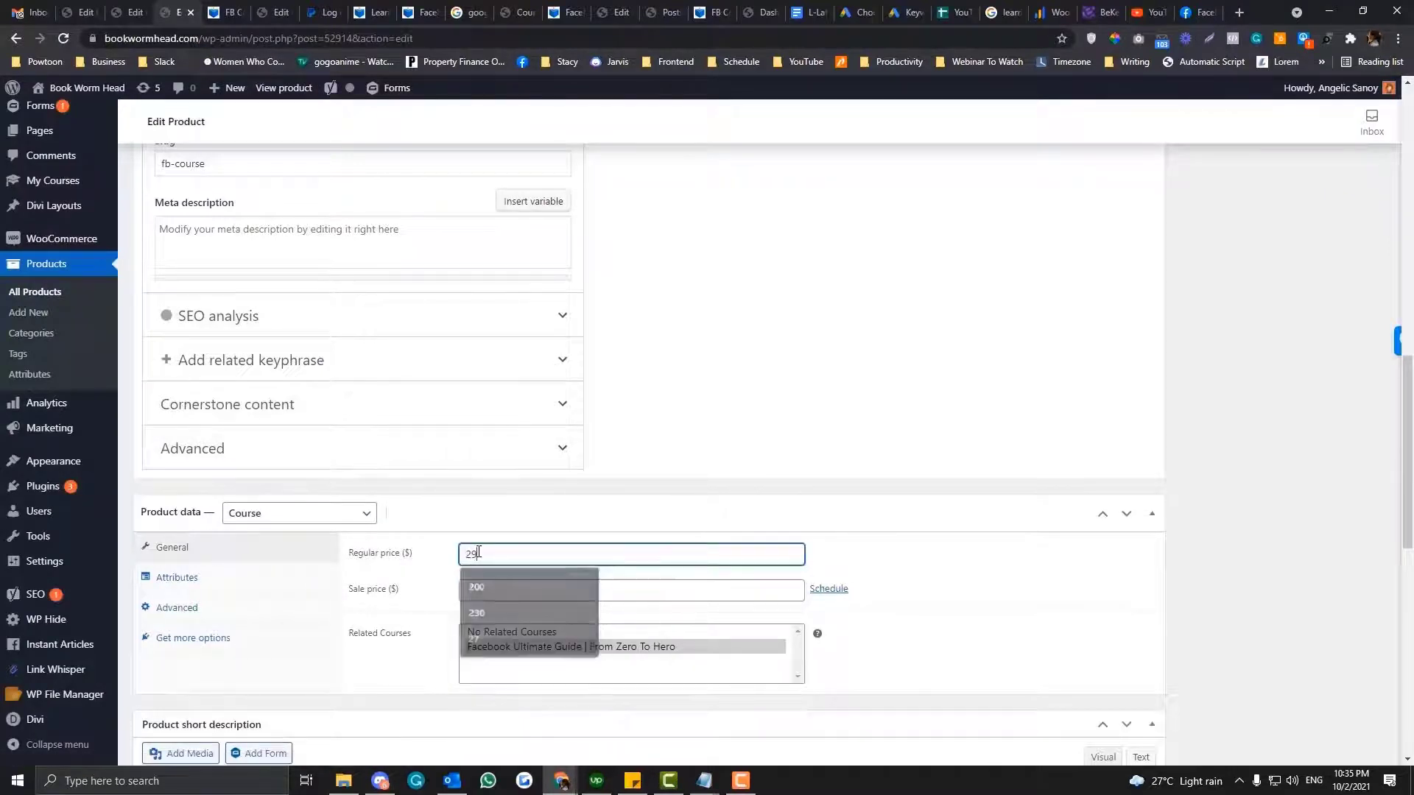
scroll(478, 553, up, 7)
scroll(1252, 368, up, 3)
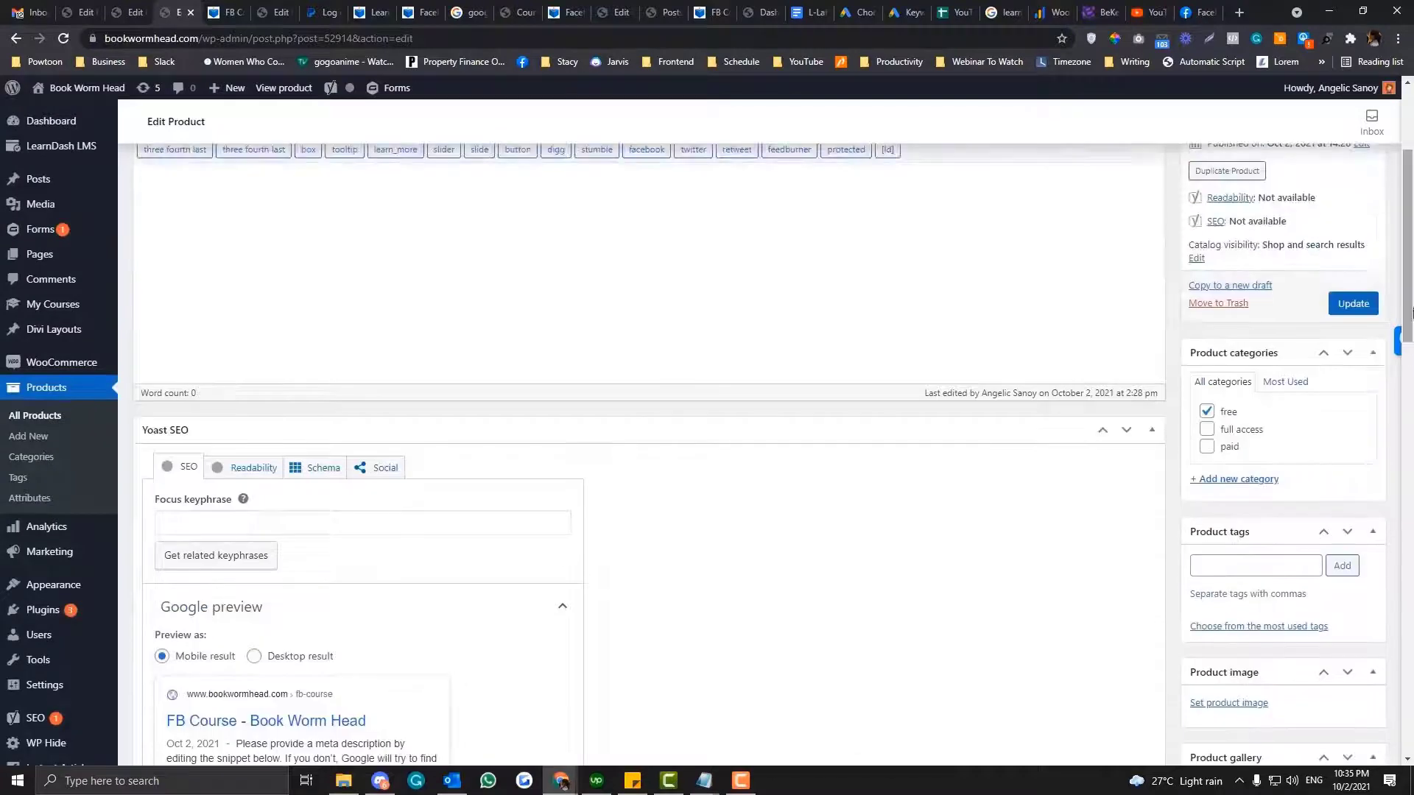
click(1353, 304)
Step: Reload the FB Course product page and check its price and purchase option
click(228, 7)
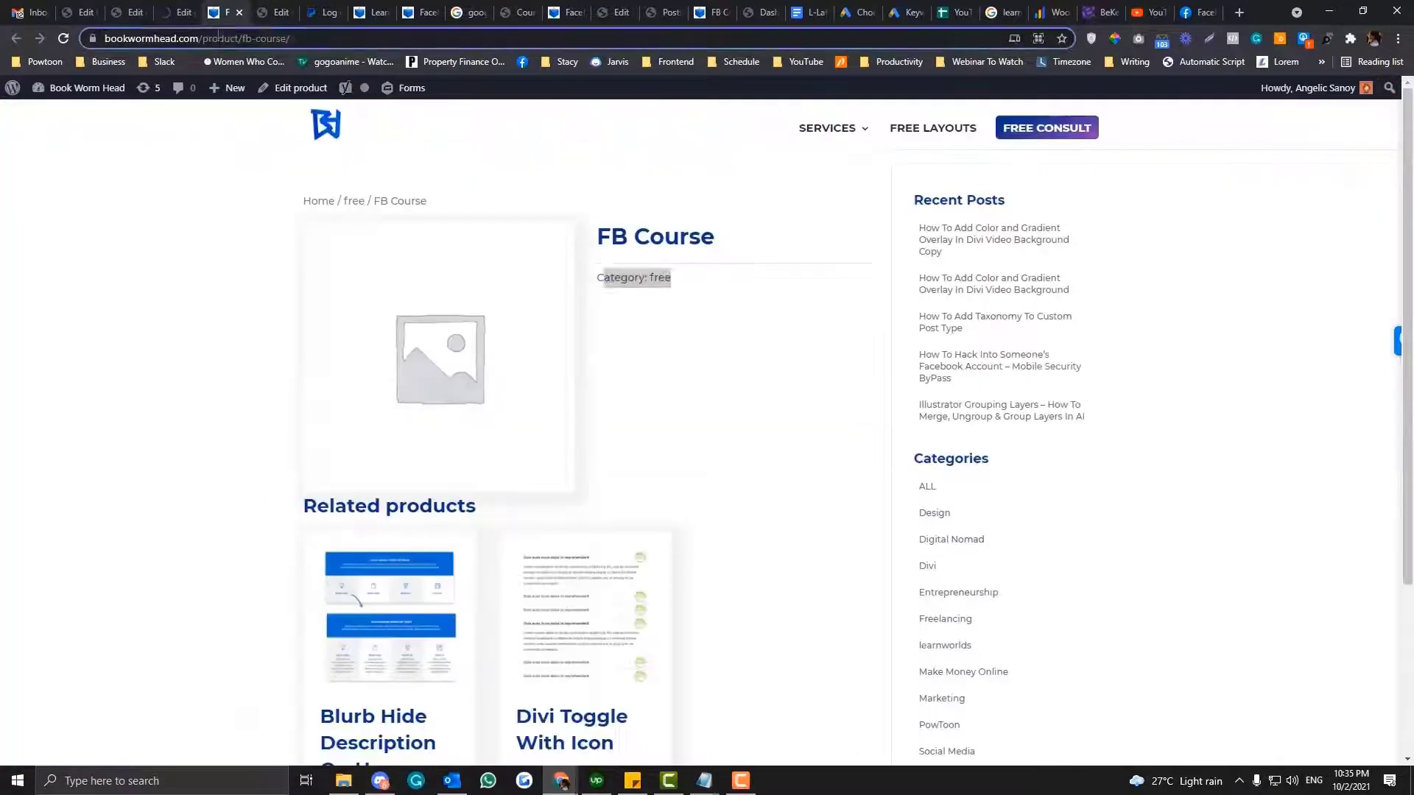
click(219, 40)
key(Return)
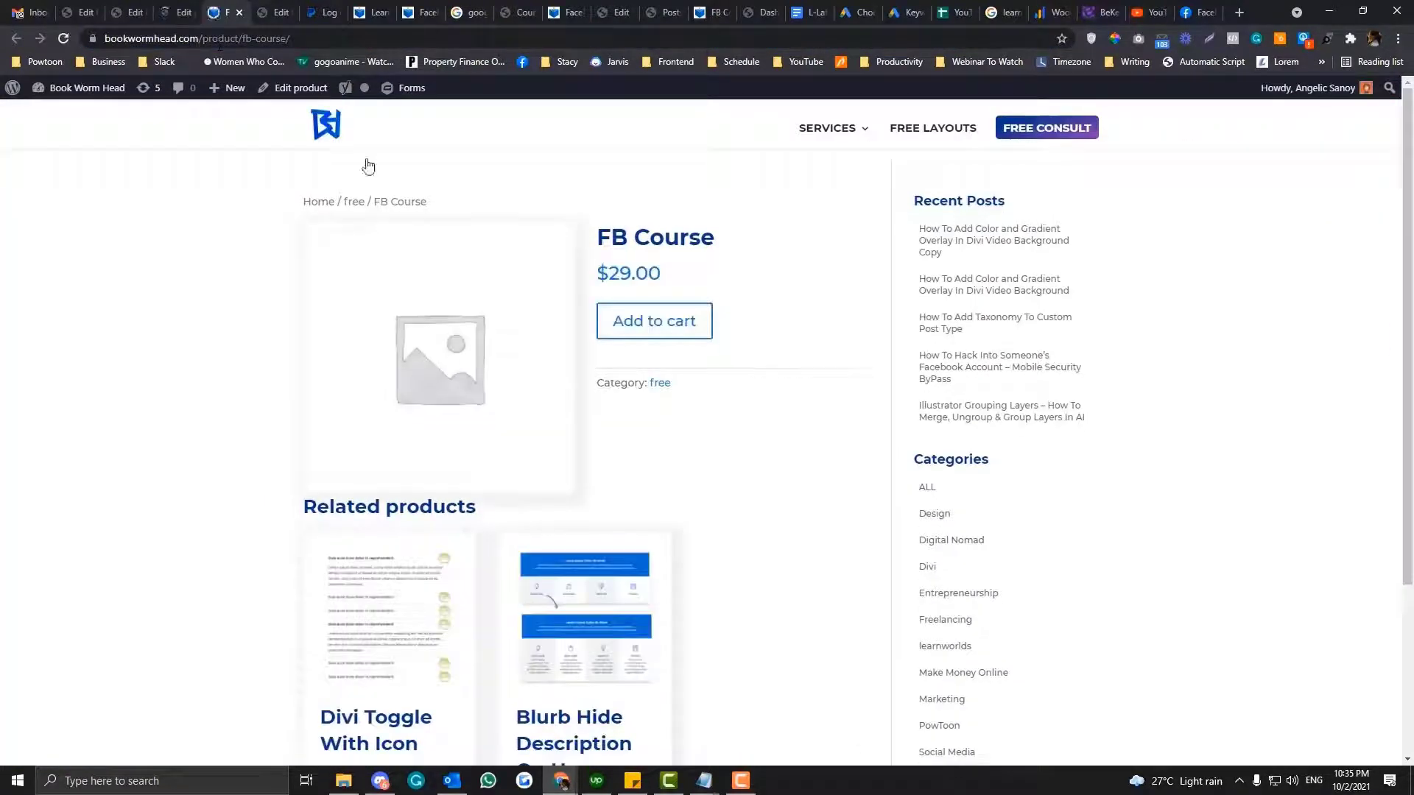
scroll(591, 321, down, 2)
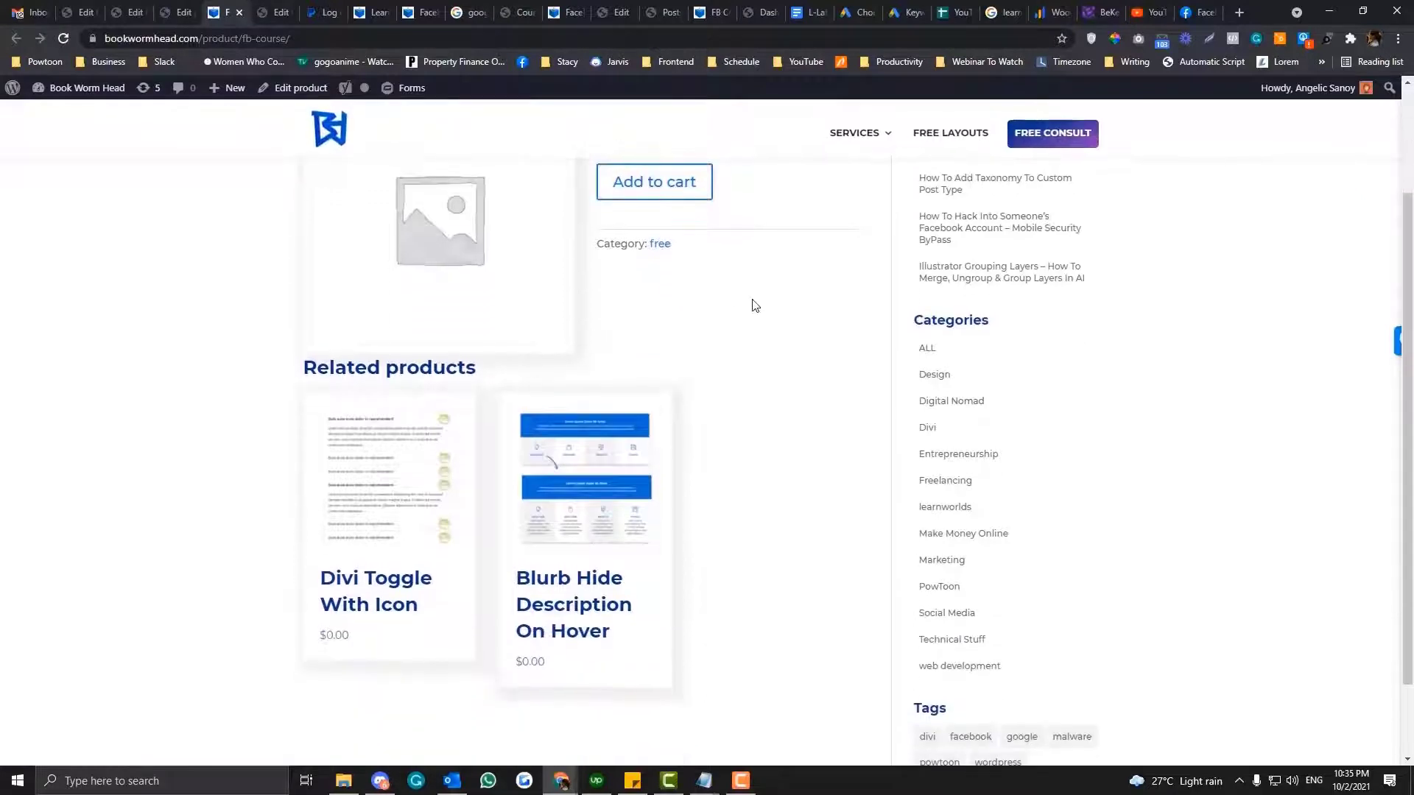
scroll(657, 189, up, 2)
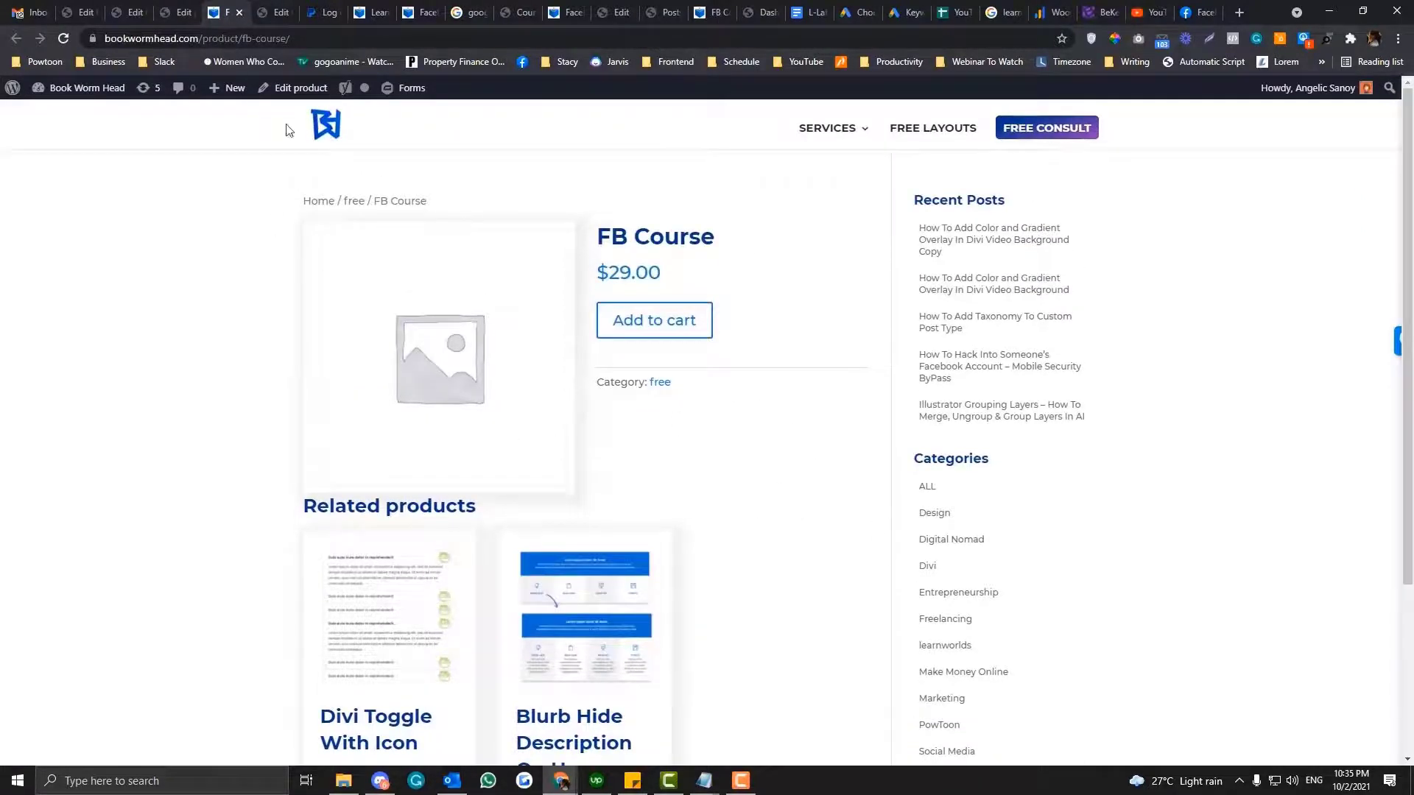
Step: Copy the FB Course product page's URL into the Button URL of the Facebook Ultimate Guide course's Closed access mode
click(278, 13)
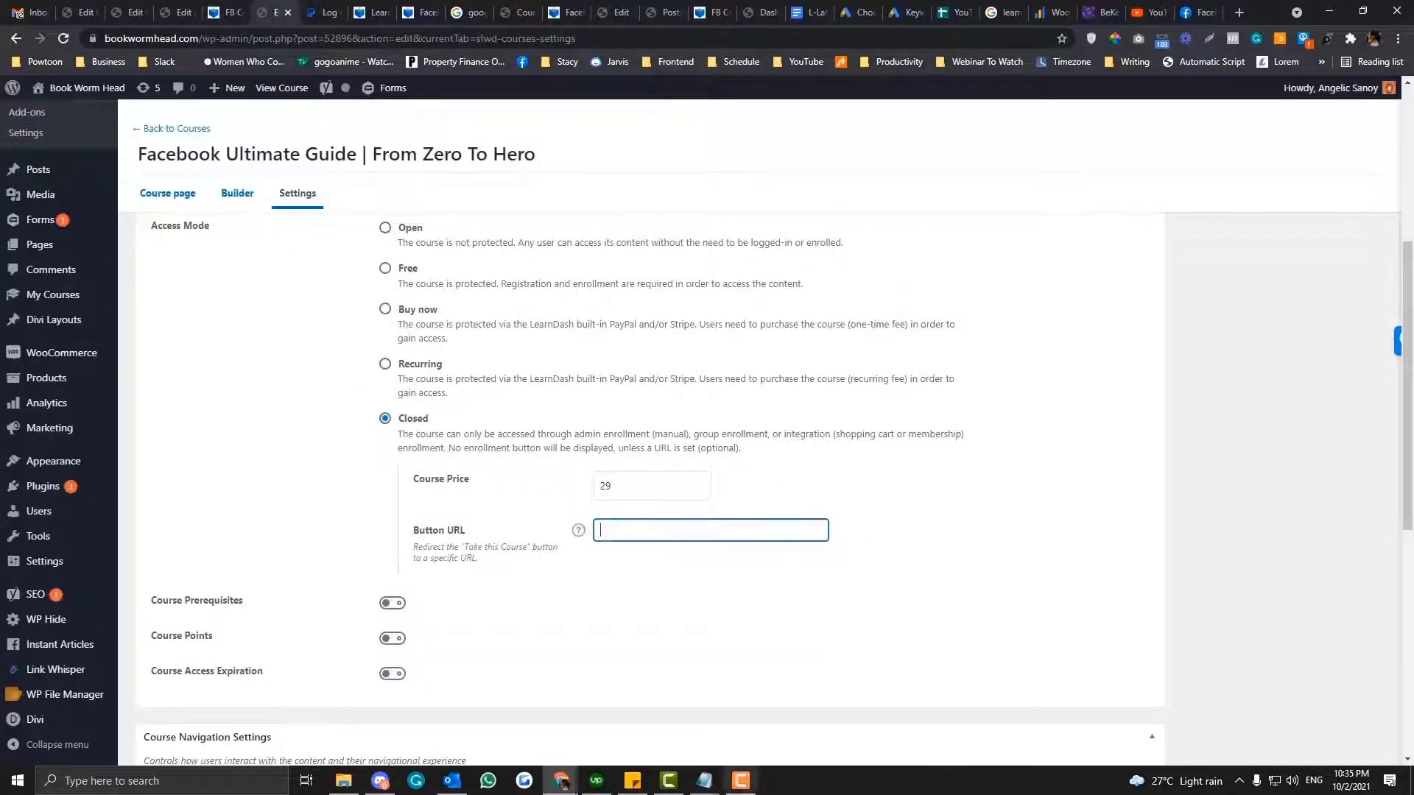
click(646, 718)
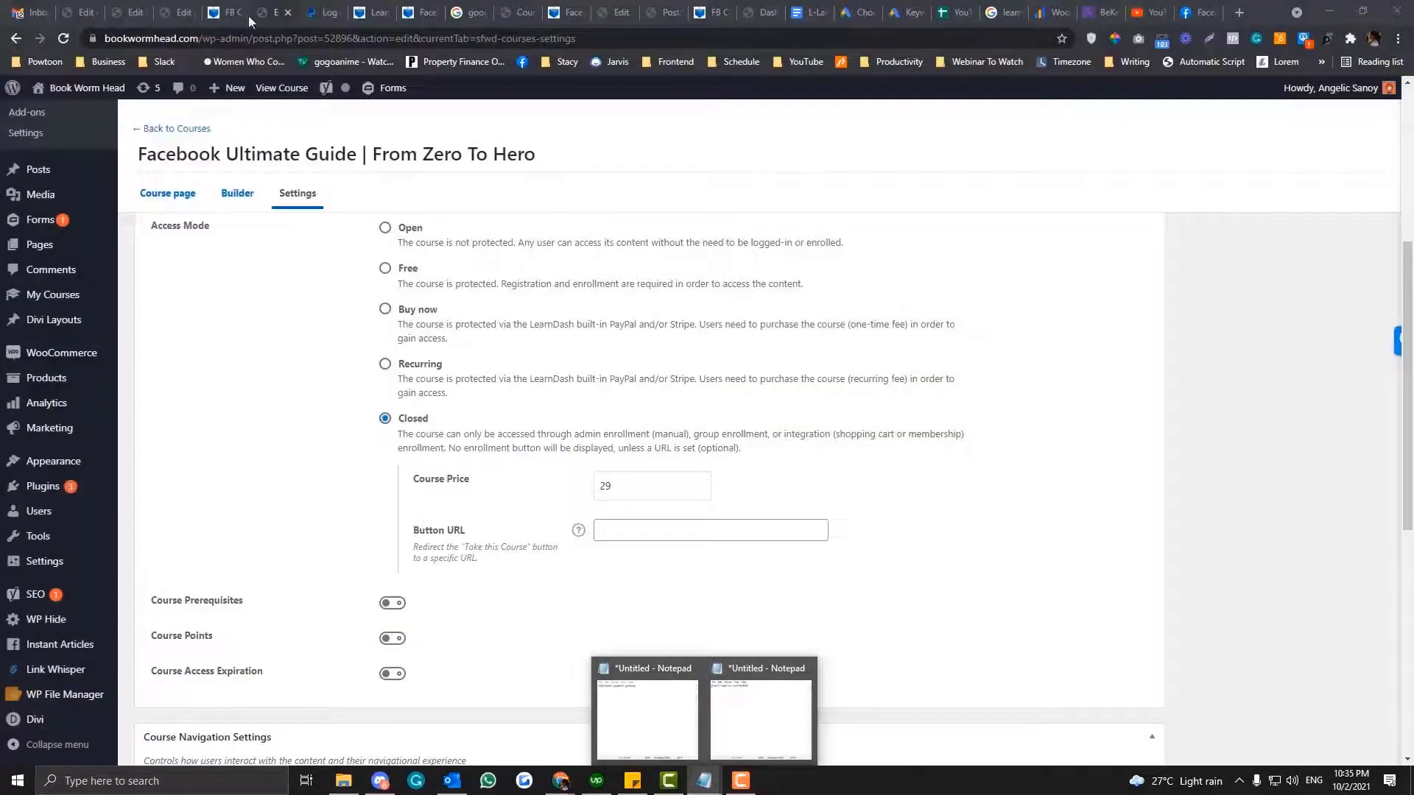
click(221, 12)
click(221, 38)
key(ctrl+c)
click(279, 13)
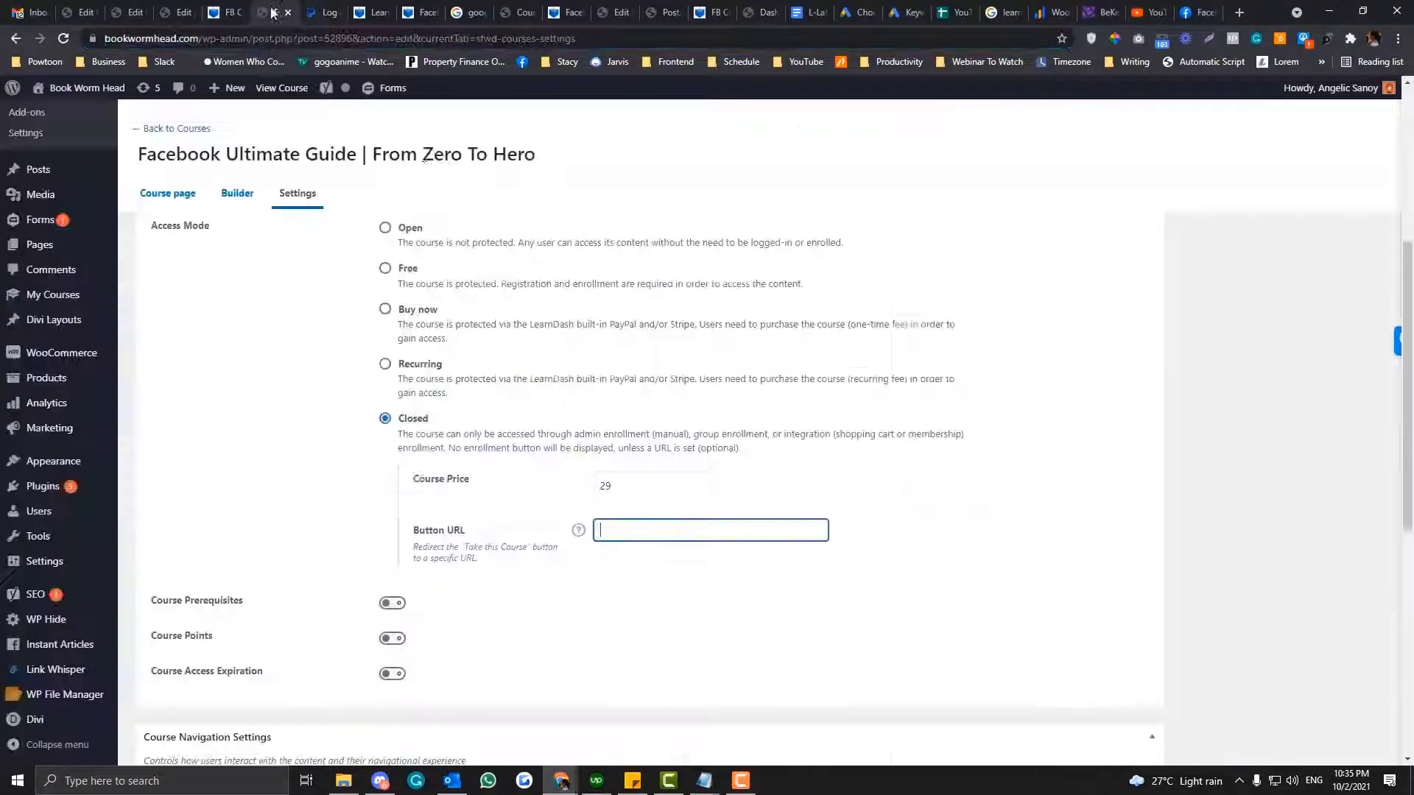
click(647, 527)
key(ctrl+v)
scroll(1216, 362, up, 10)
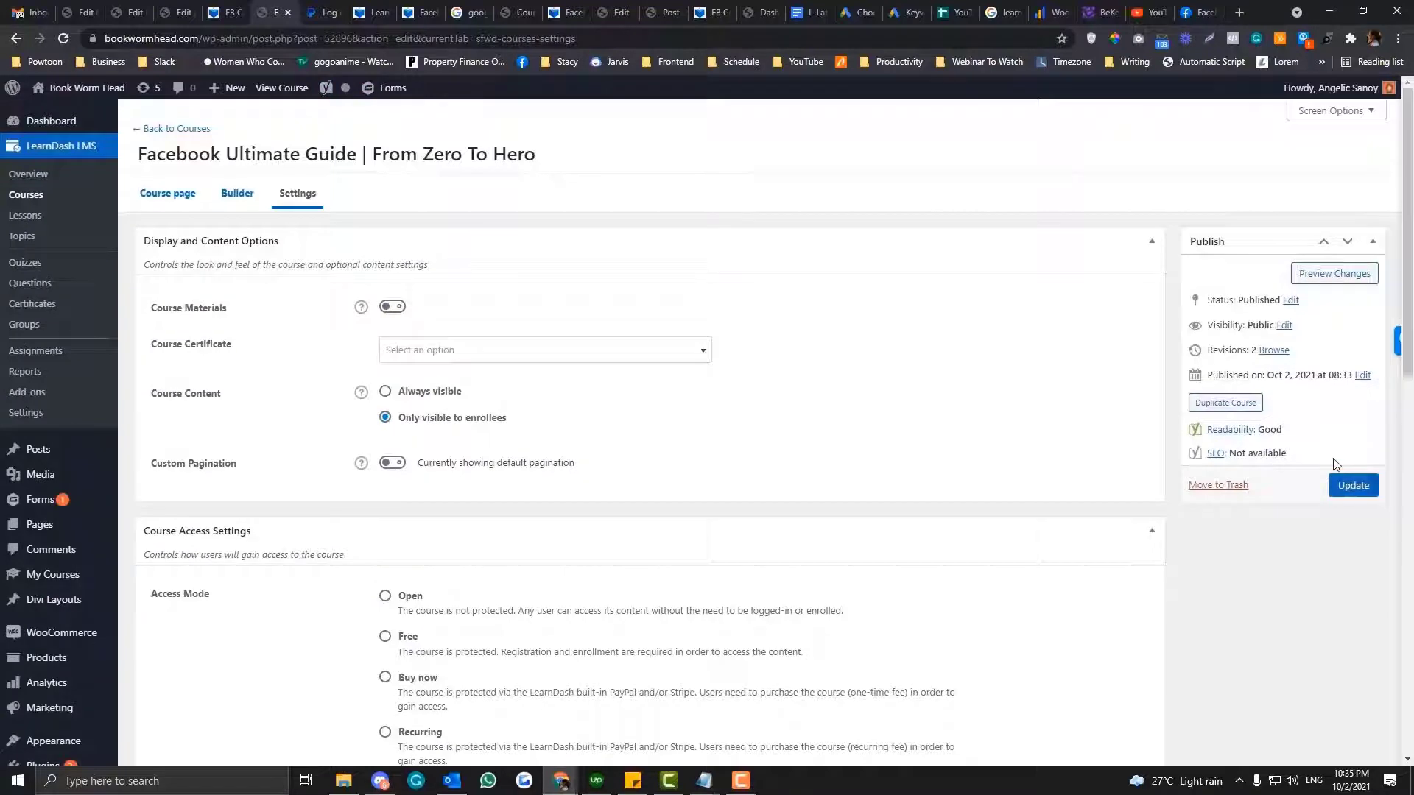
Step: Update the Facebook Ultimate Guide course with its new Button URL and close the PayPal sandbox checkout page
click(1352, 485)
click(321, 13)
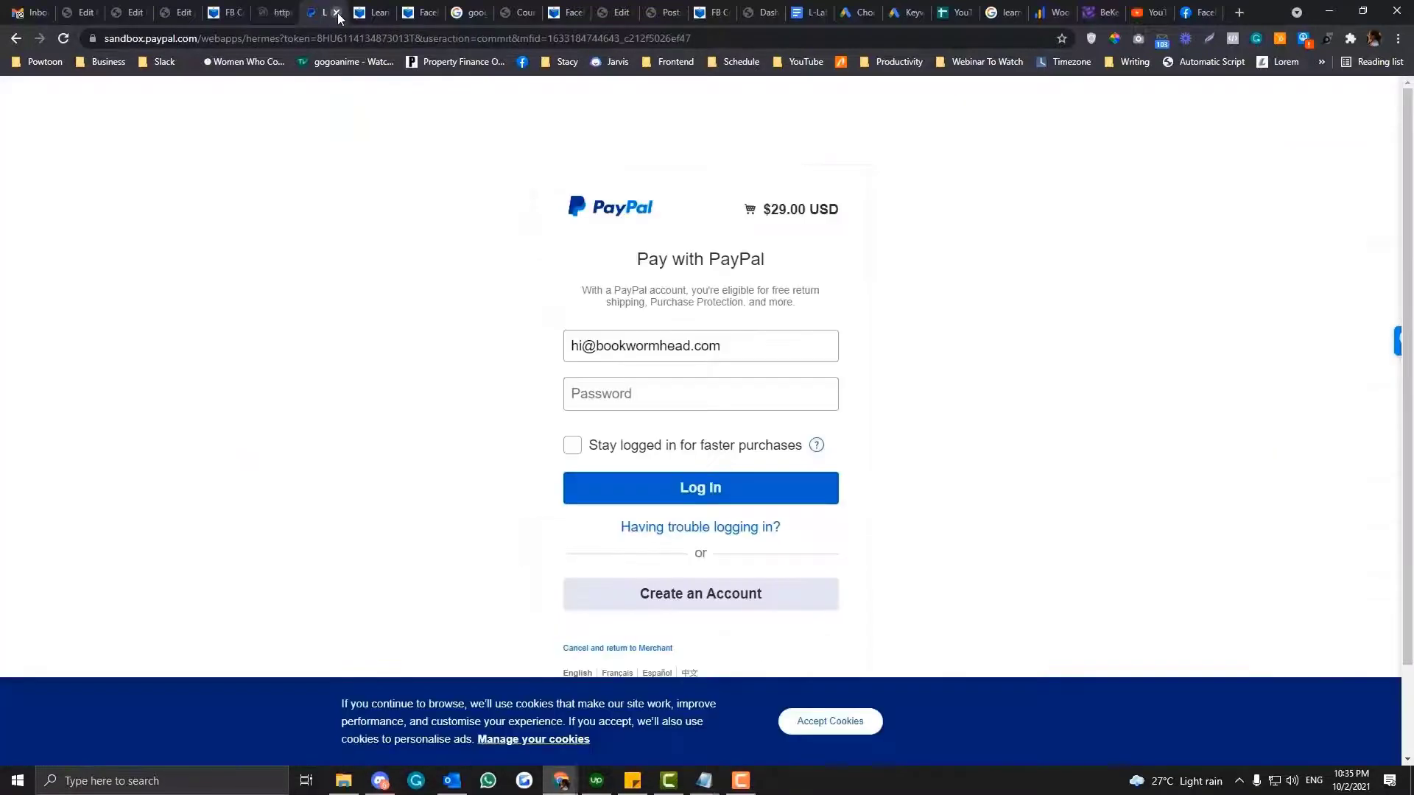
click(339, 13)
click(279, 12)
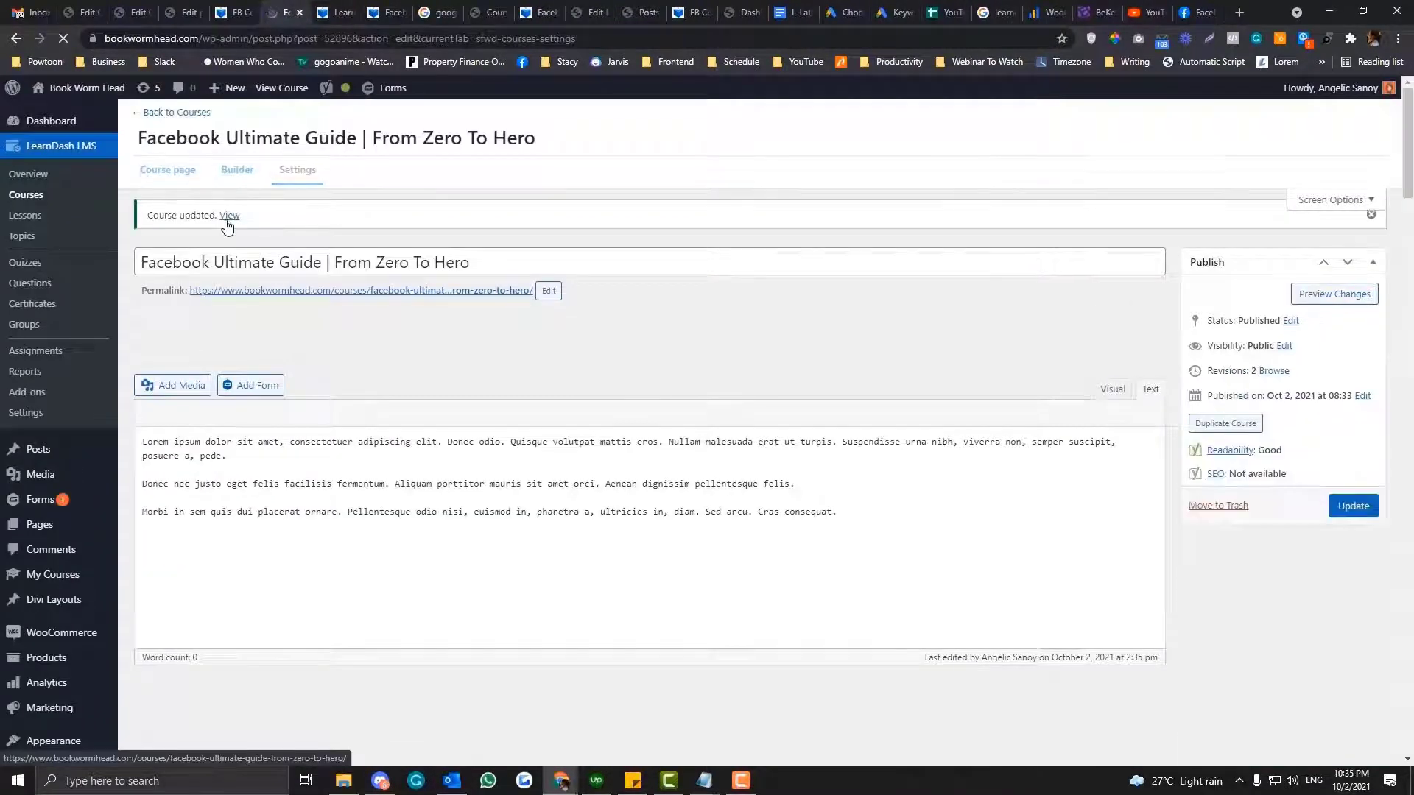
Step: Open the updated course's public page in a new tab and test where Take this Course leads
right_click(230, 222)
key(Escape)
right_click(233, 243)
click(243, 249)
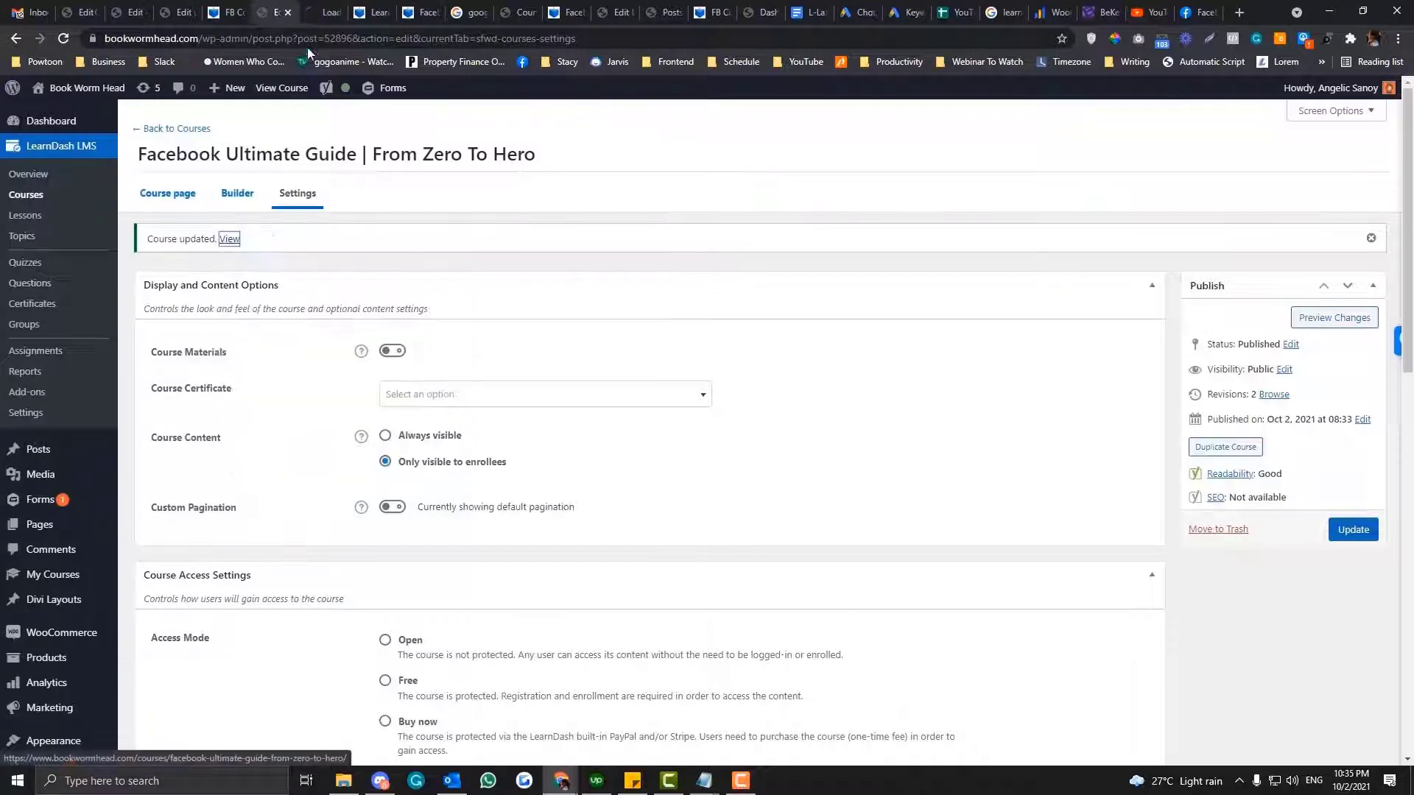
click(320, 19)
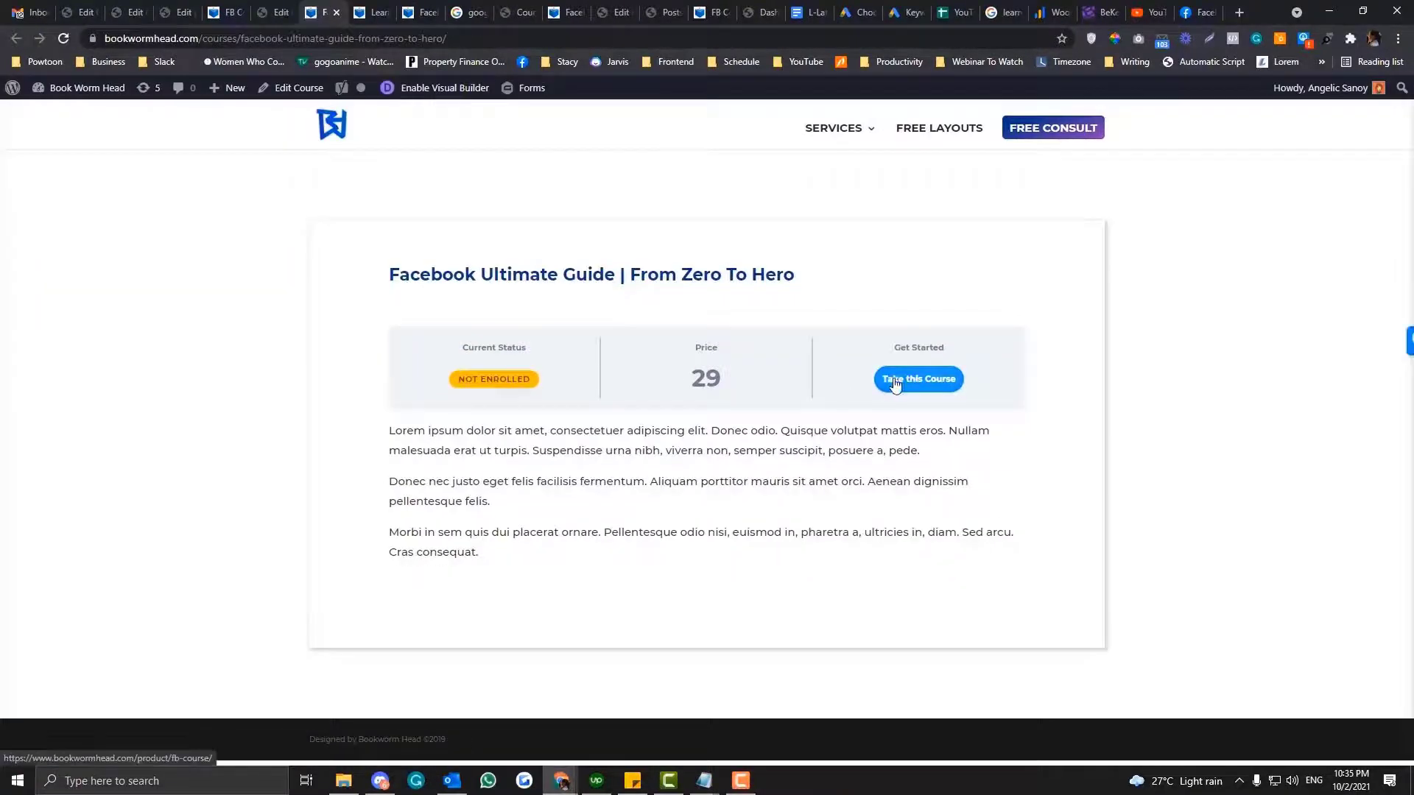
click(888, 380)
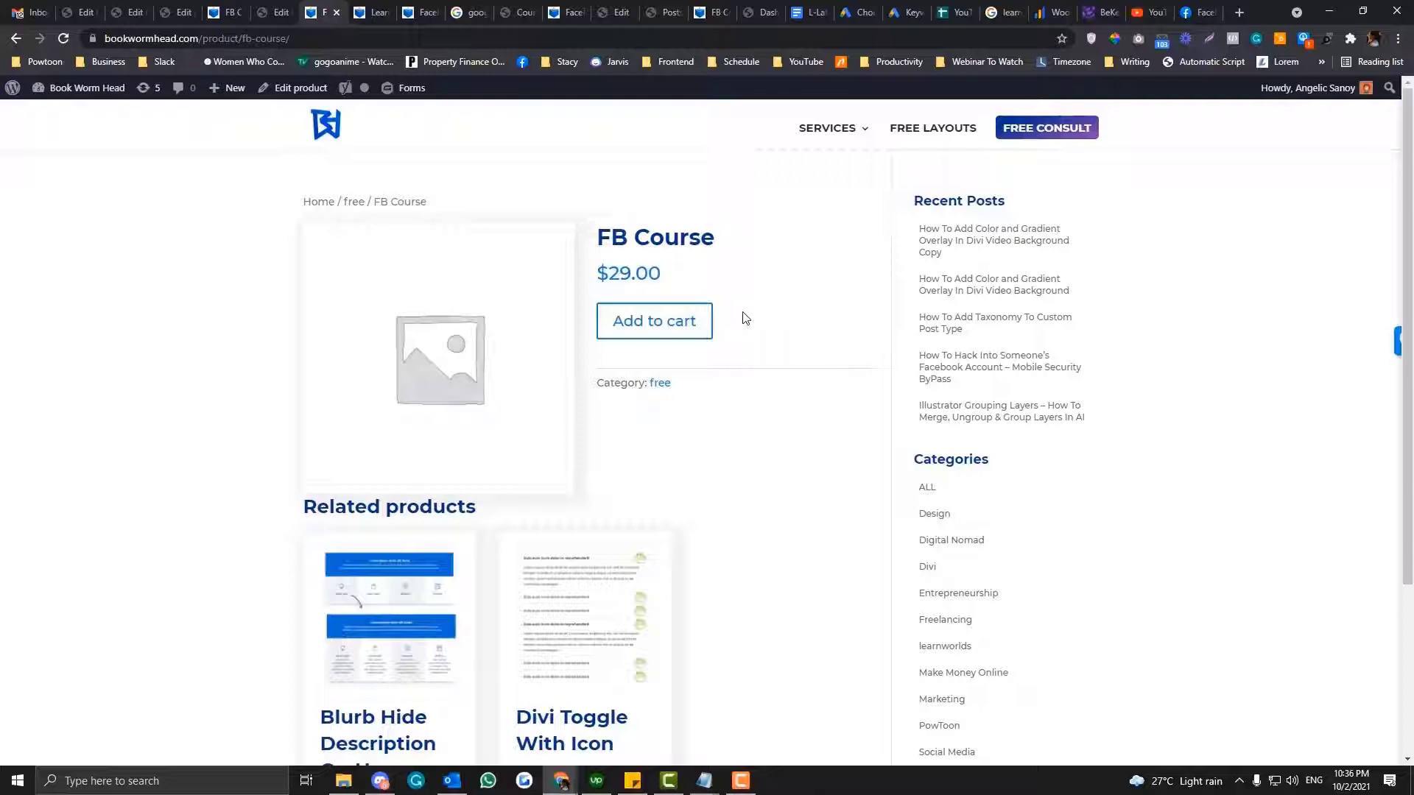
Step: In the course's Closed access settings, remove product/fb-course/ from the end of the Button URL
click(275, 22)
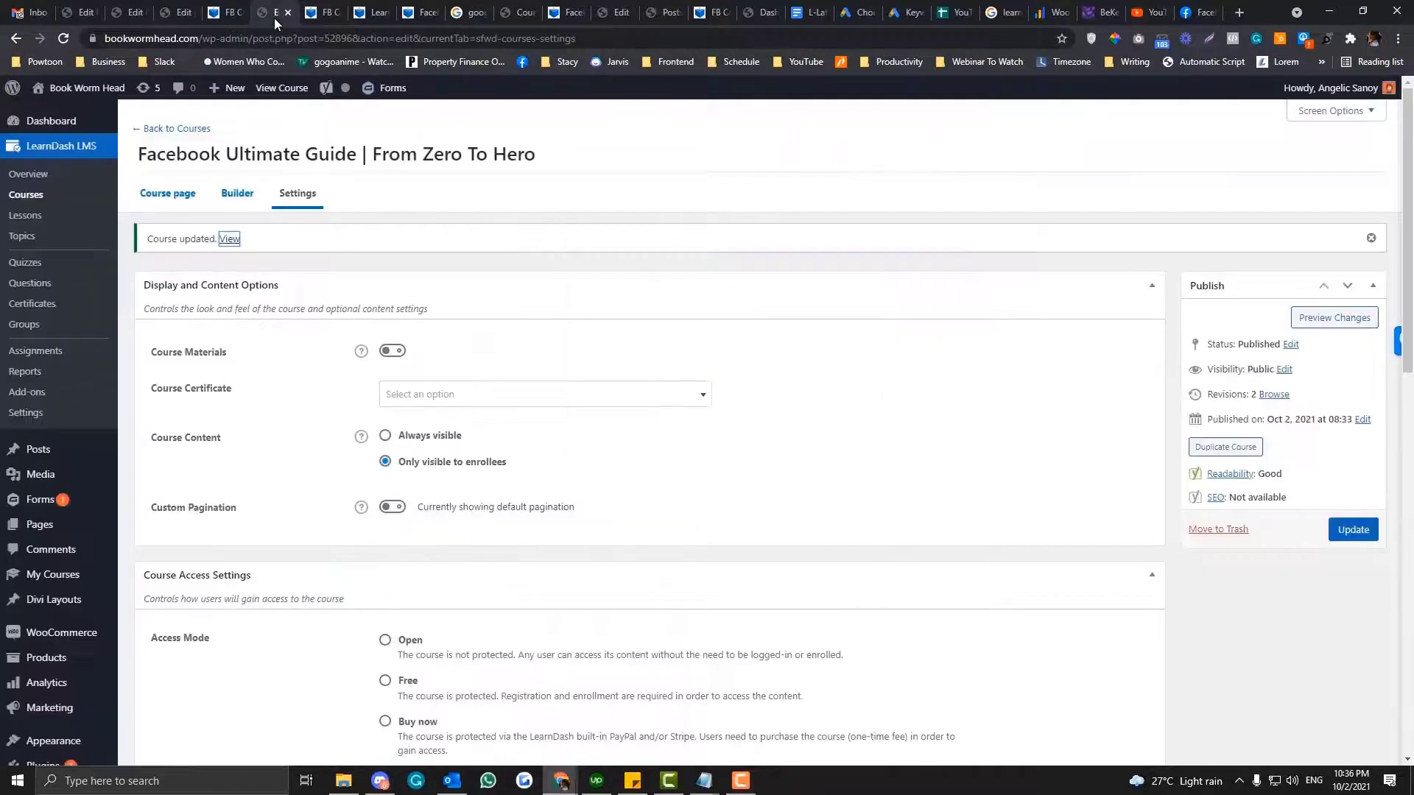
scroll(527, 460, down, 5)
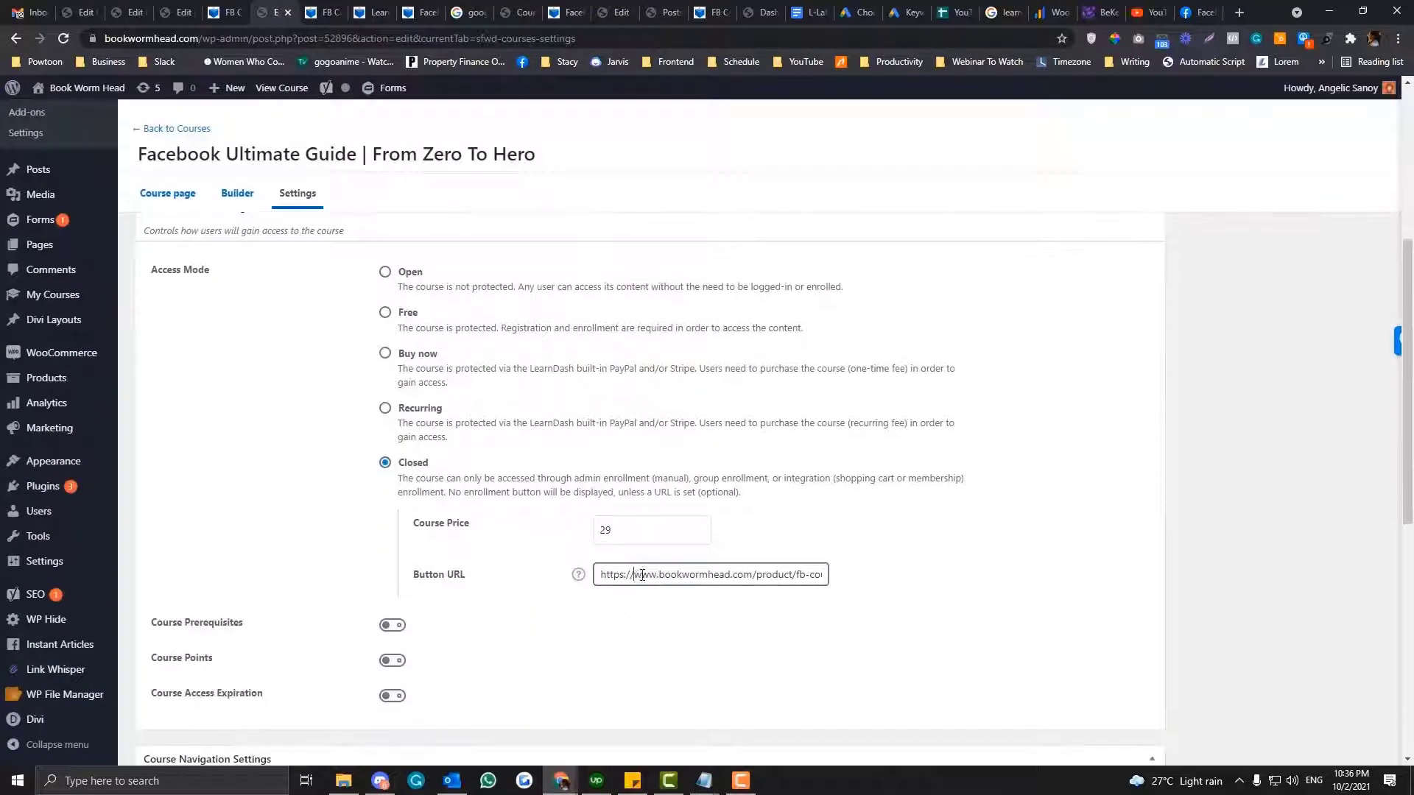
click(639, 575)
drag(758, 576, 918, 582)
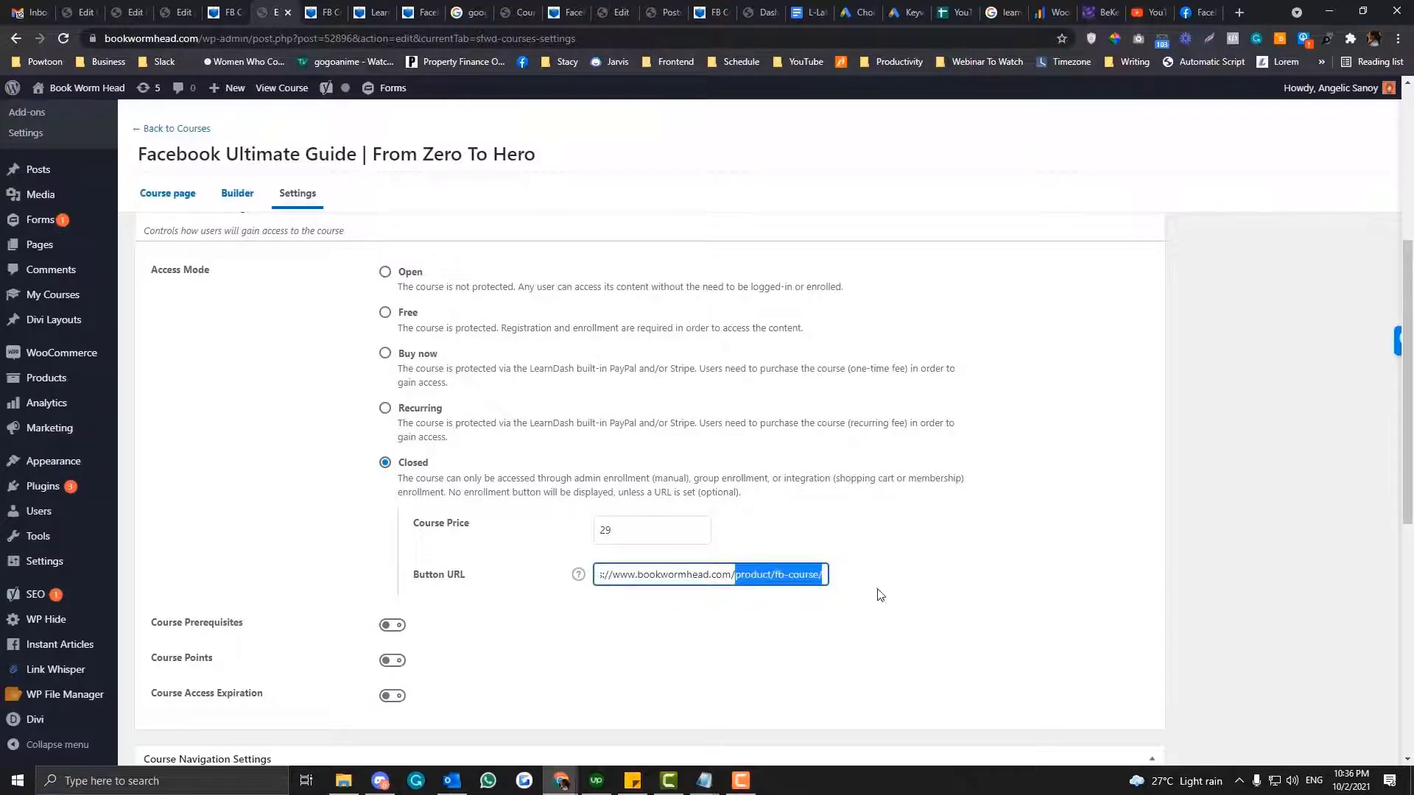
key(BackSpace)
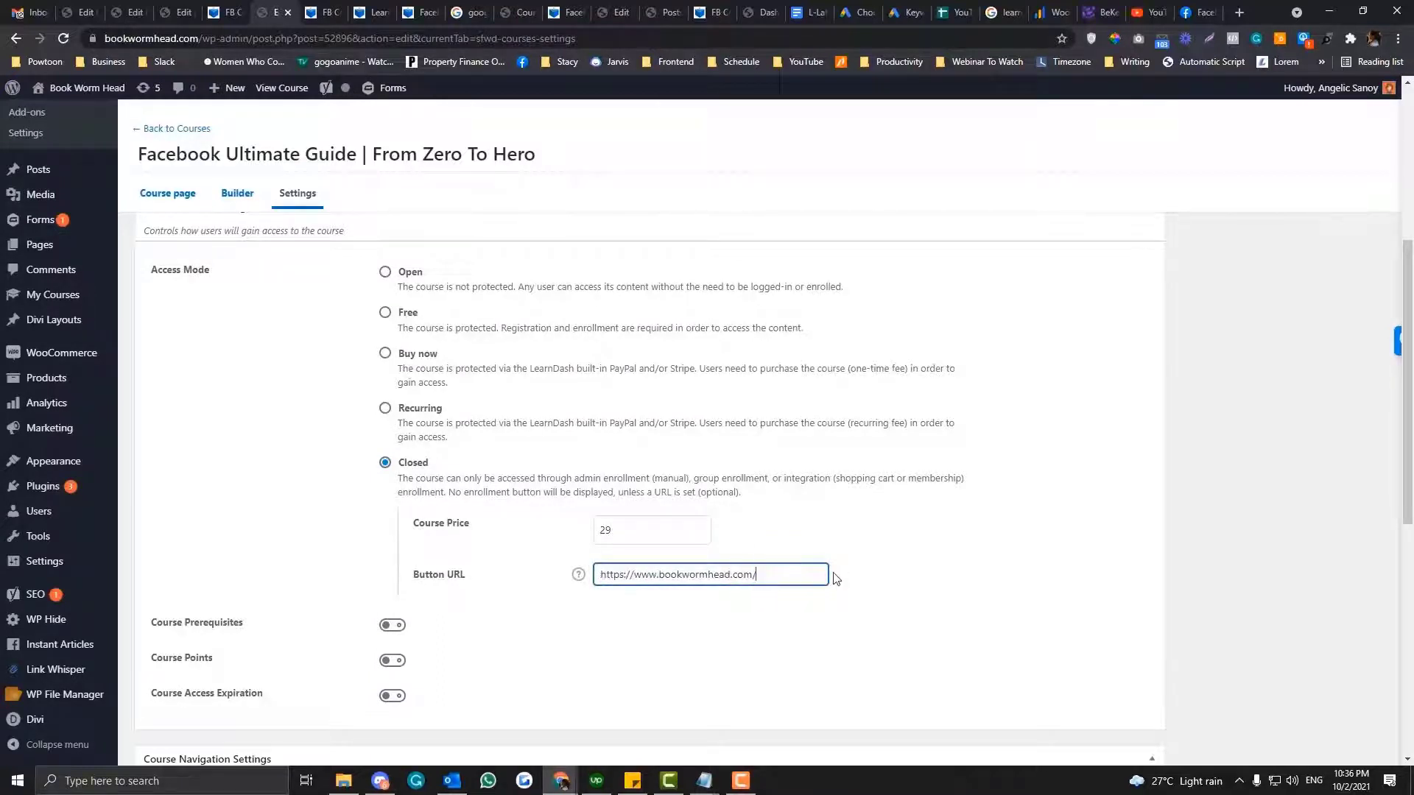
Step: Copy /cart/?add-to-cart=63010 from the Notepad note and paste it onto the end of the course's Button URL
mouse_move(705, 781)
click(815, 717)
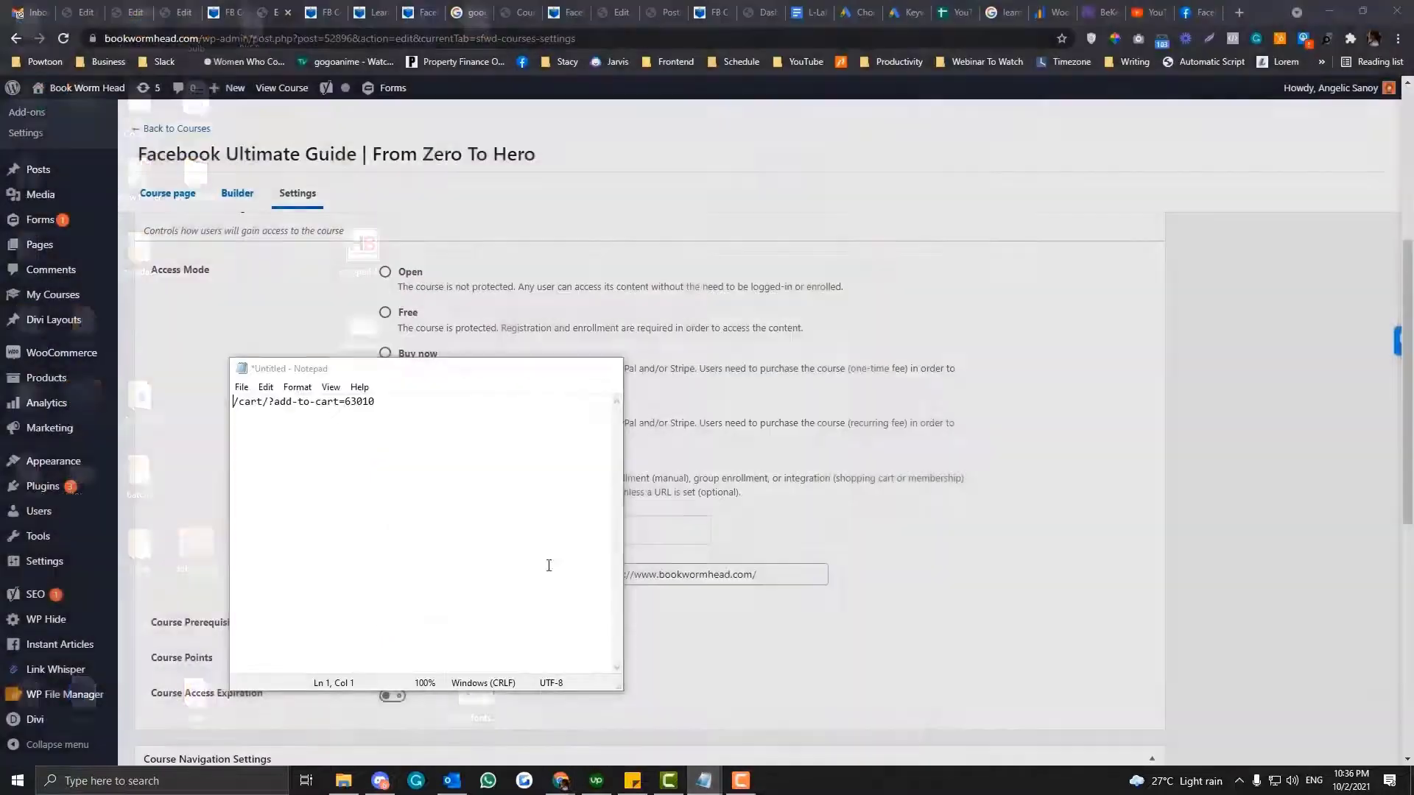
drag(395, 408, 198, 405)
key(ctrl+c)
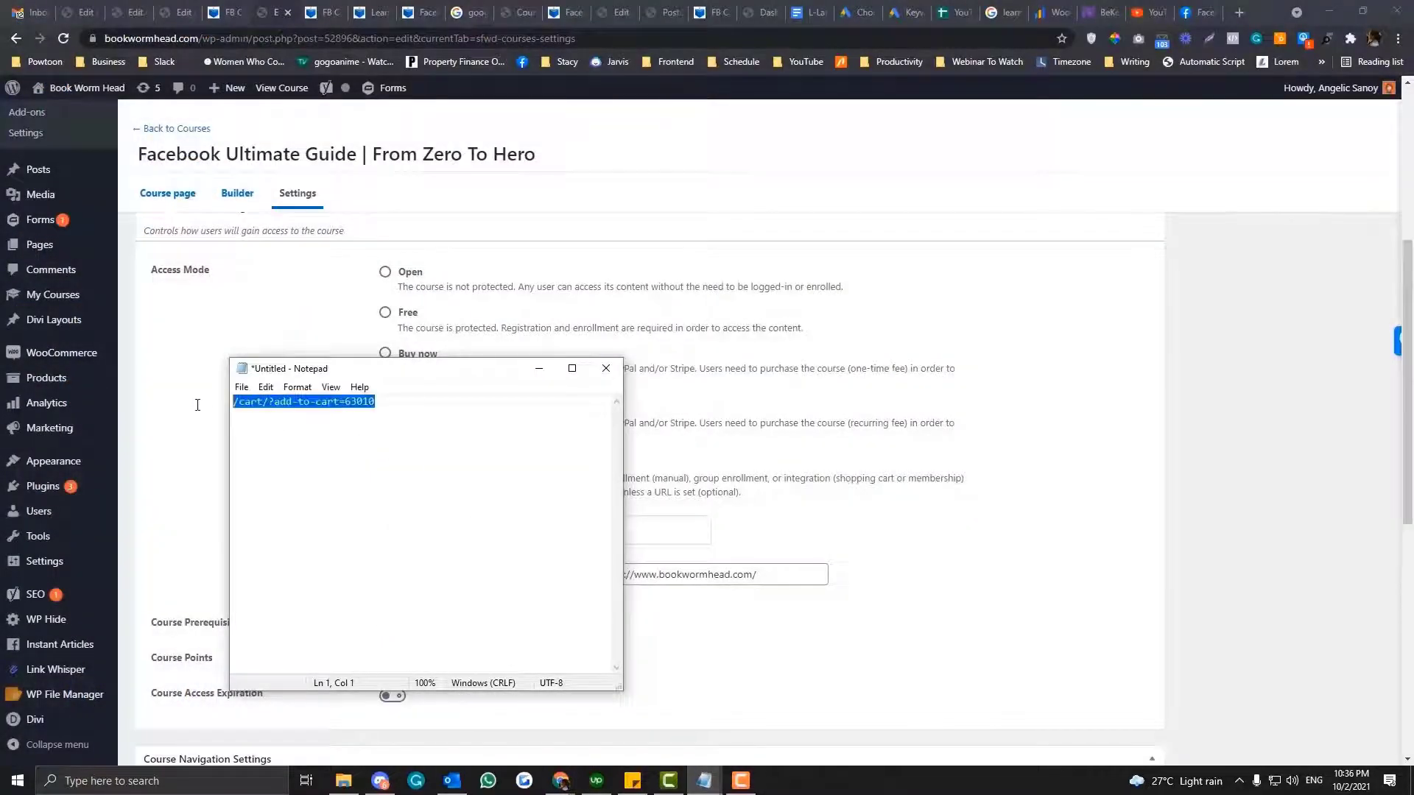
click(777, 582)
key(ctrl+v)
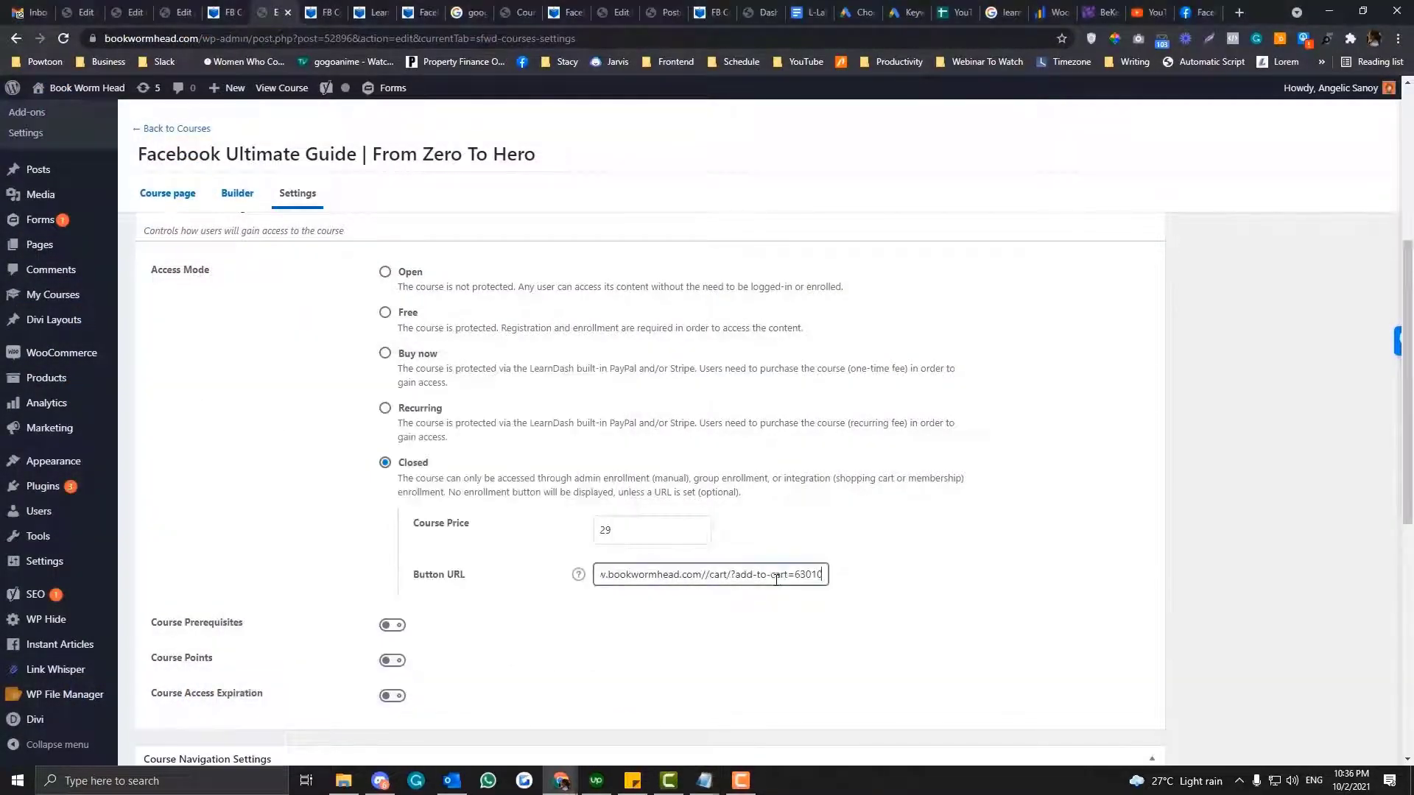
Step: Copy the FB Course product's ID from the WooCommerce list of all products
drag(796, 575, 838, 579)
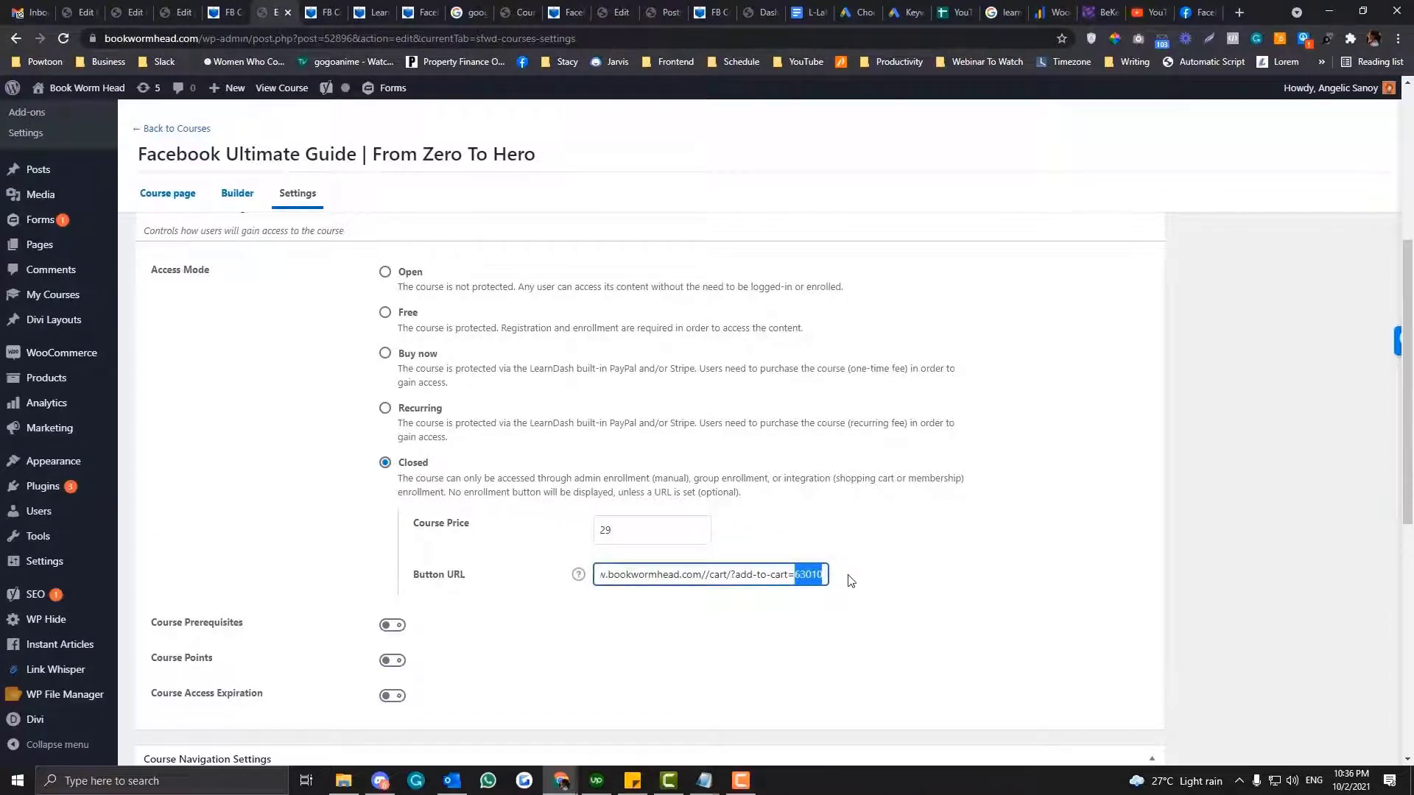
click(201, 12)
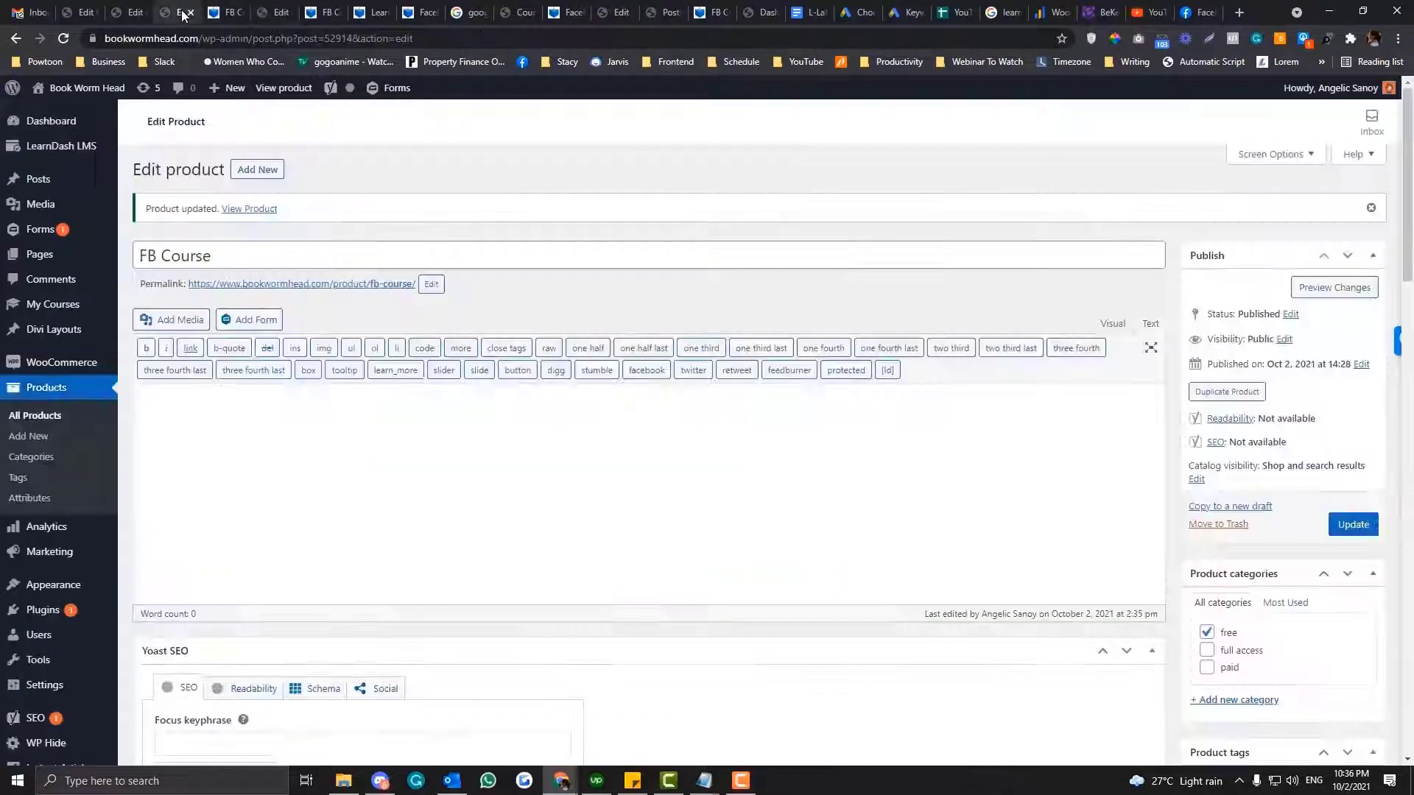
click(42, 418)
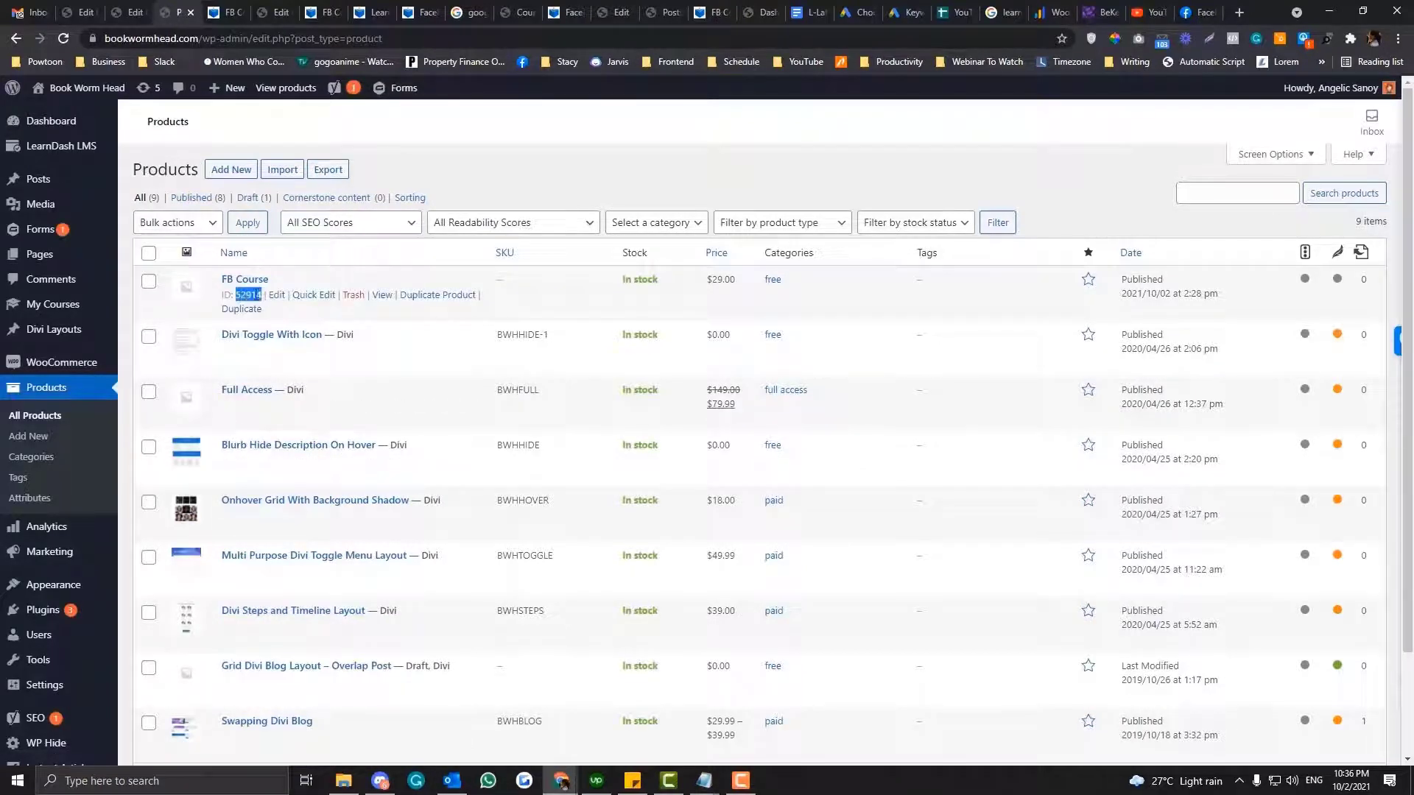
right_click(258, 295)
click(294, 304)
Step: Replace 63010 in the course's Button URL with the product ID 52914 and update the course
click(276, 12)
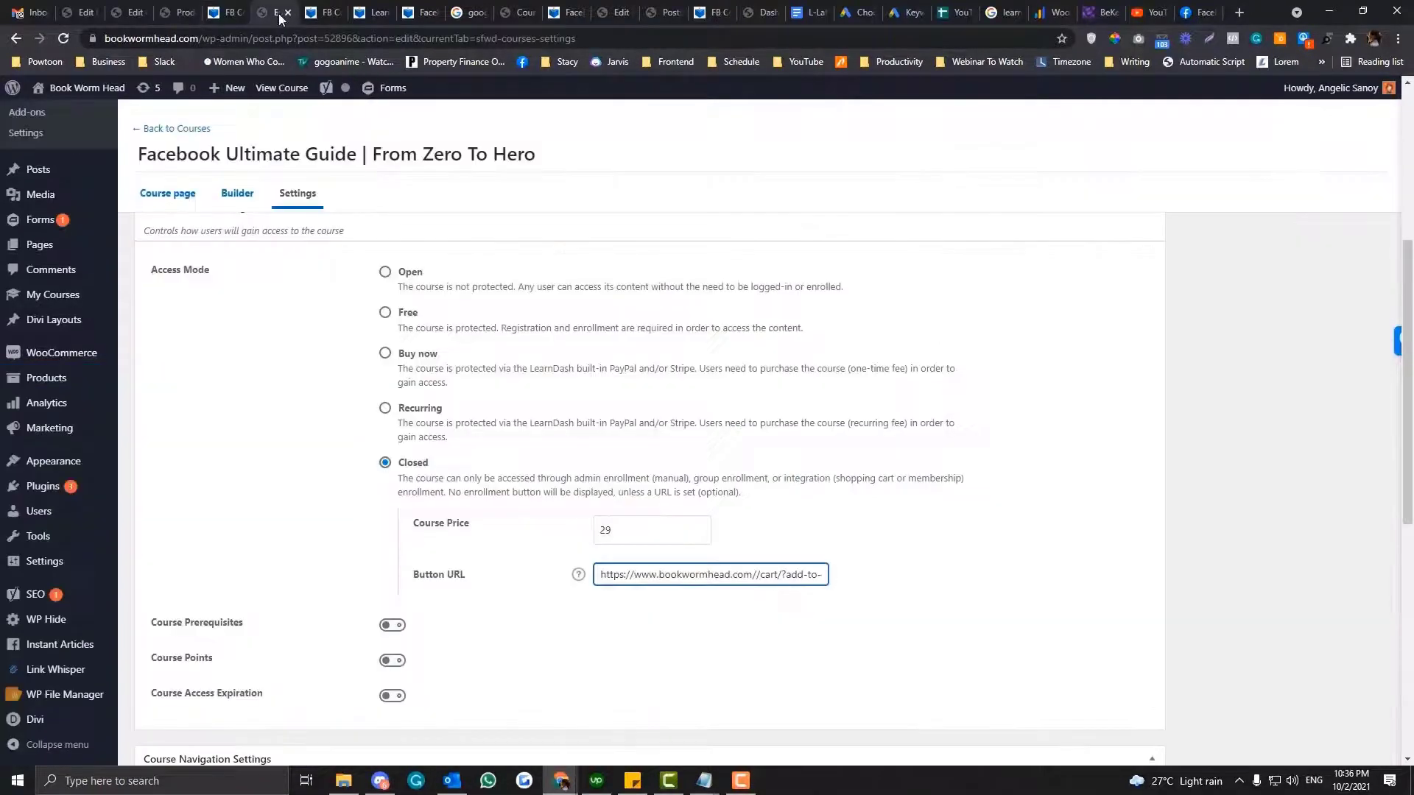
drag(794, 575, 872, 579)
key(Return)
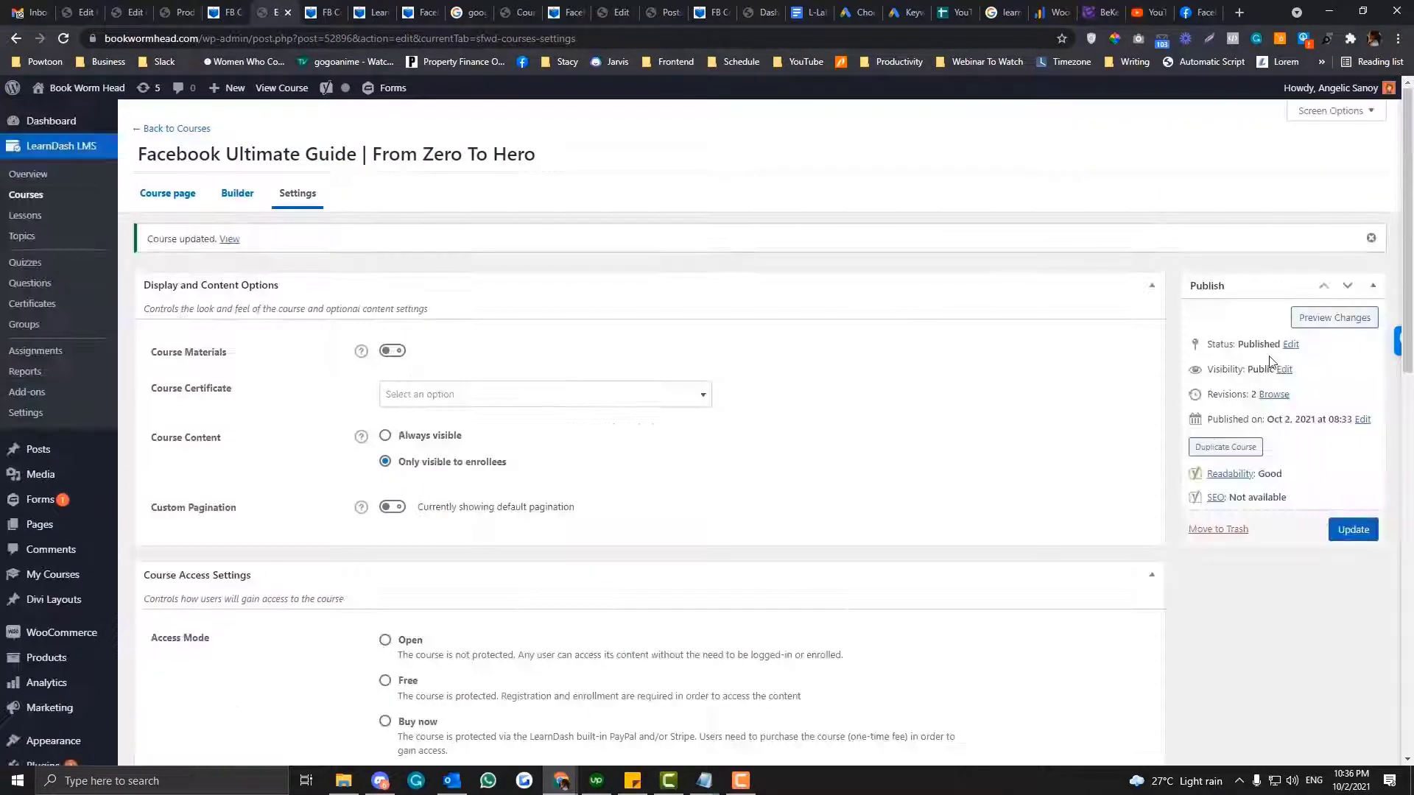
click(1354, 530)
Step: Close the old FB Course product page, open the updated course page and test that Take this Course leads to the cart
click(324, 12)
click(321, 34)
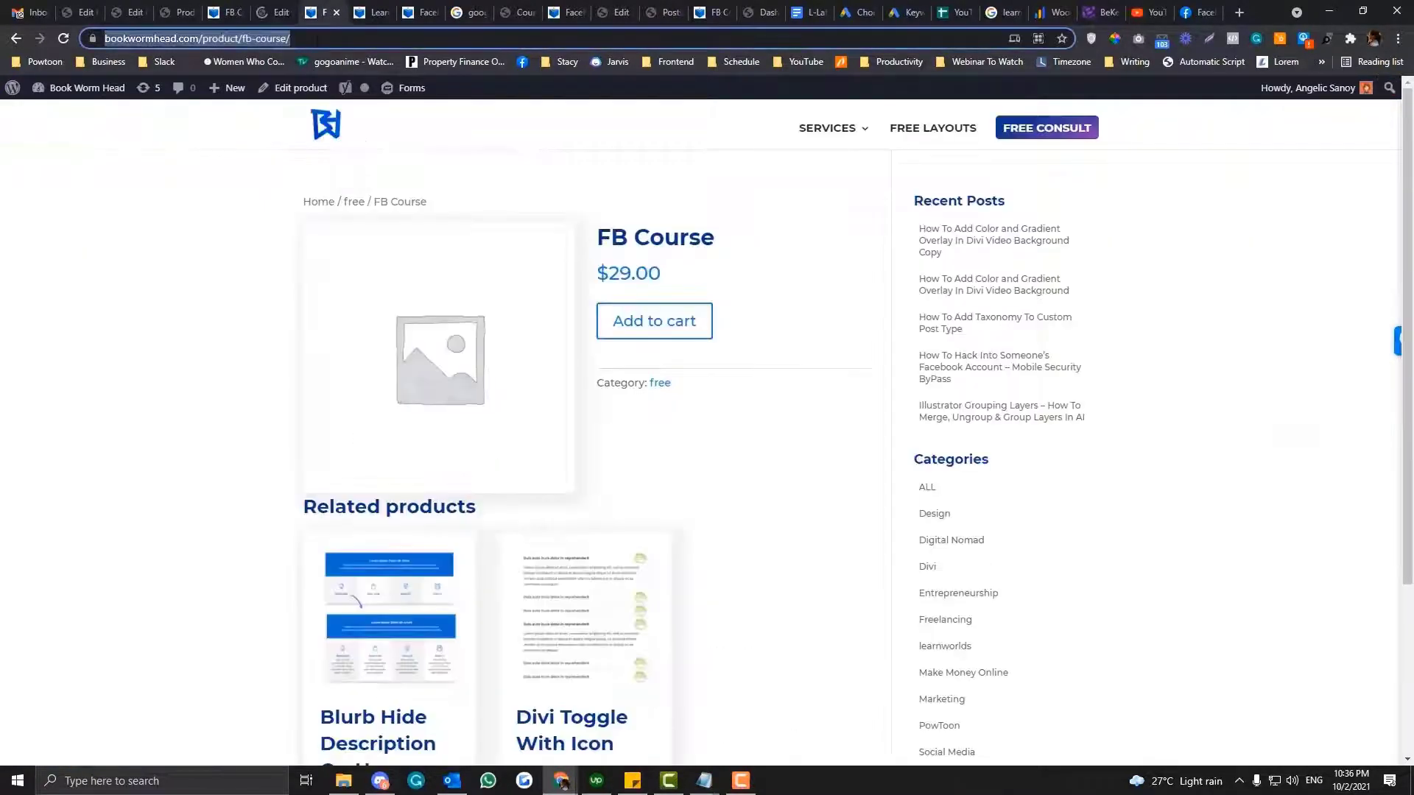
text(\)
click(337, 13)
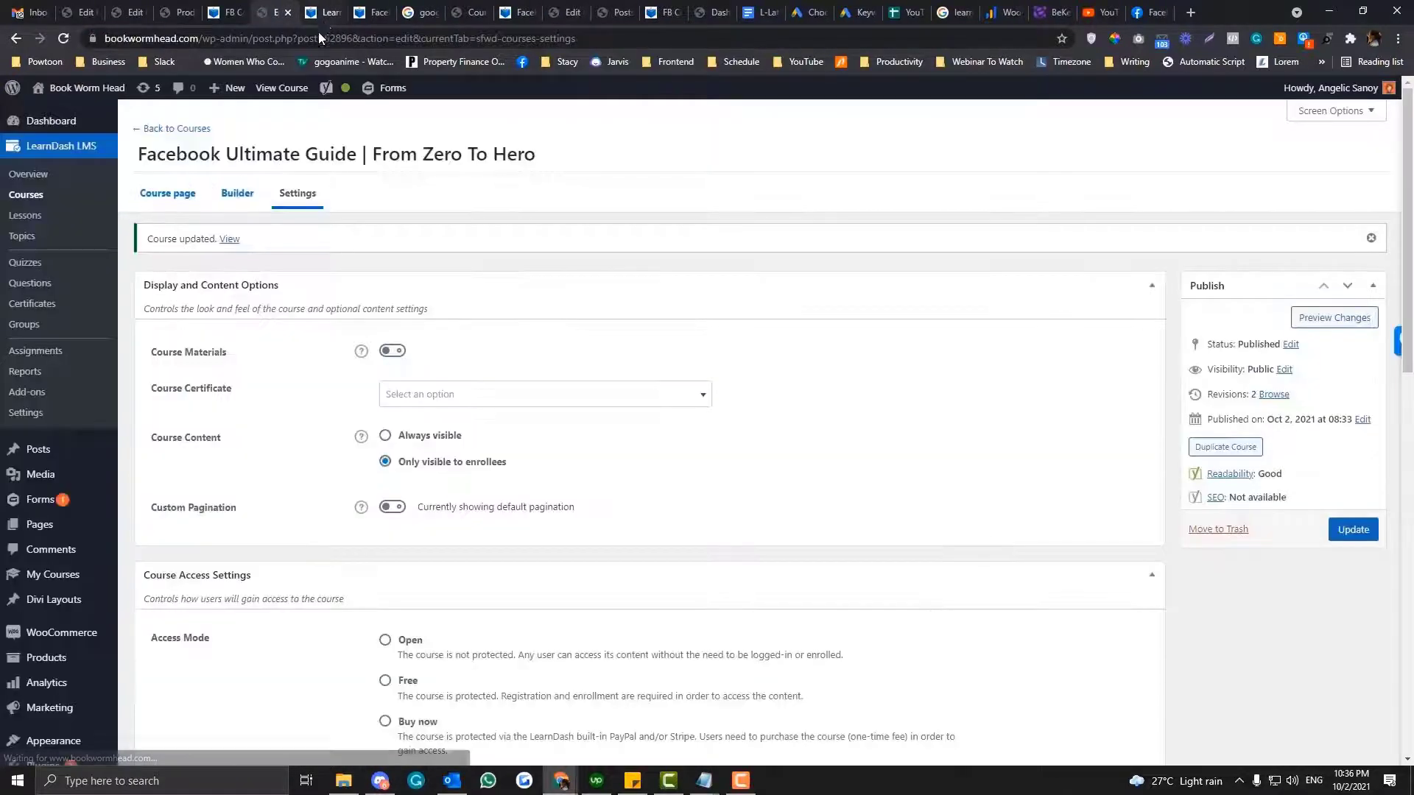
right_click(224, 239)
click(241, 252)
click(320, 19)
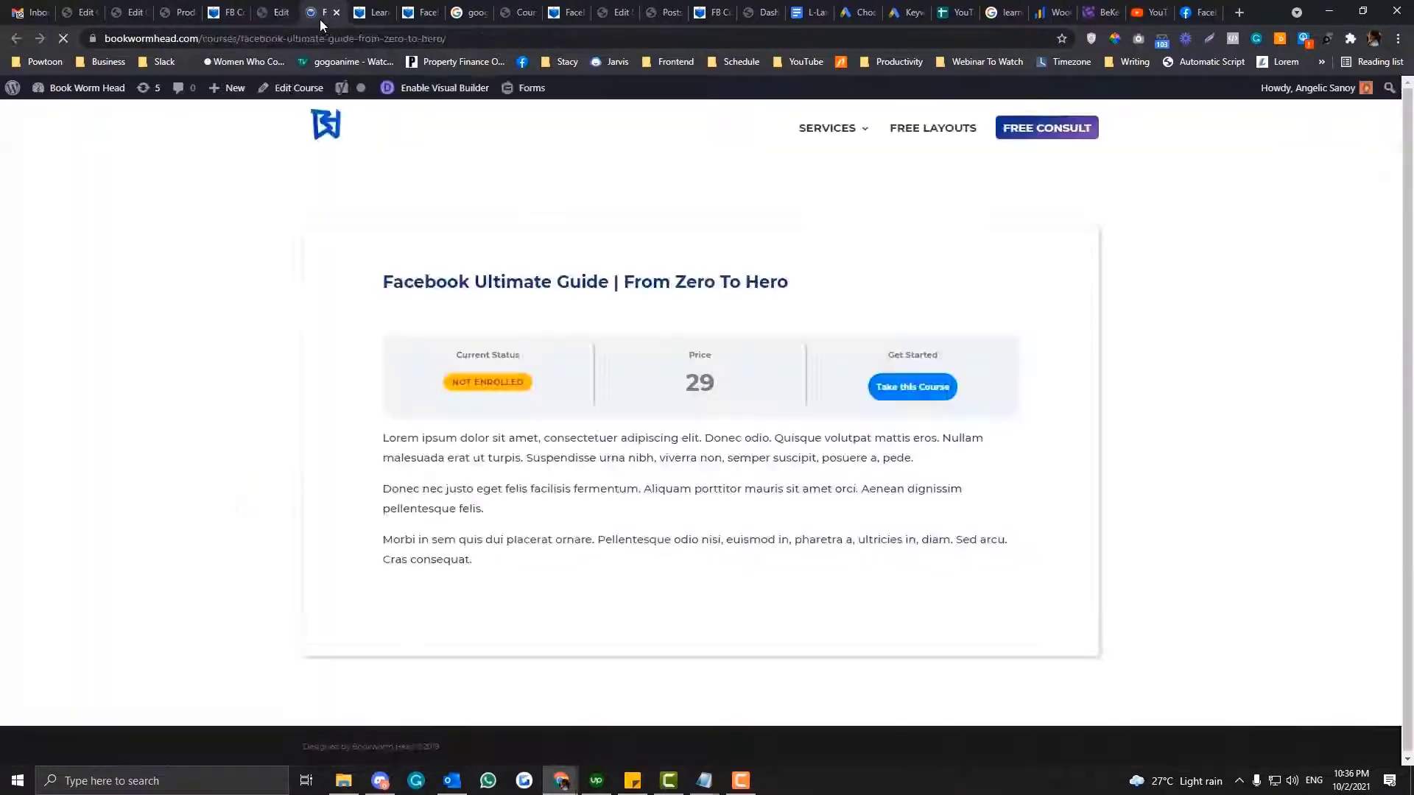
click(877, 387)
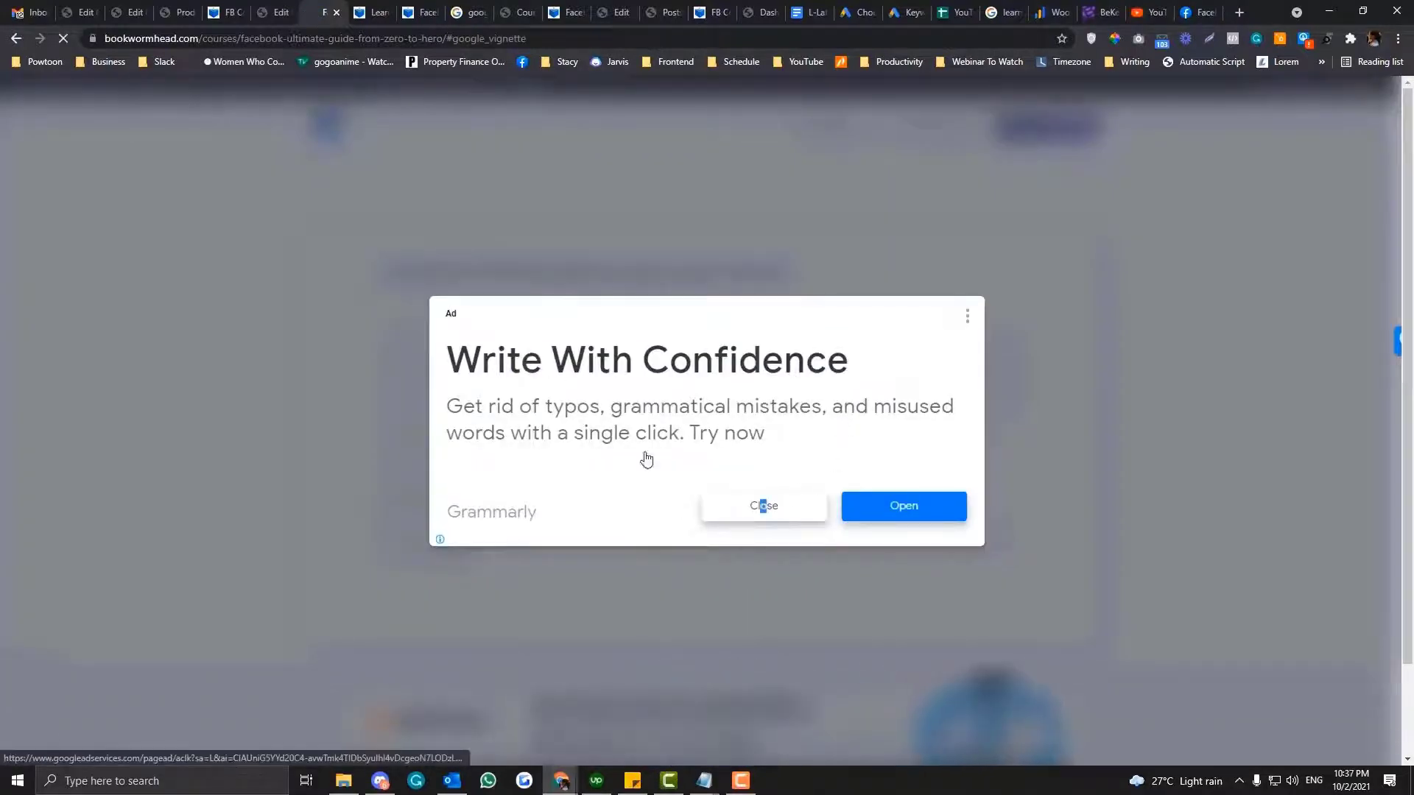
click(744, 506)
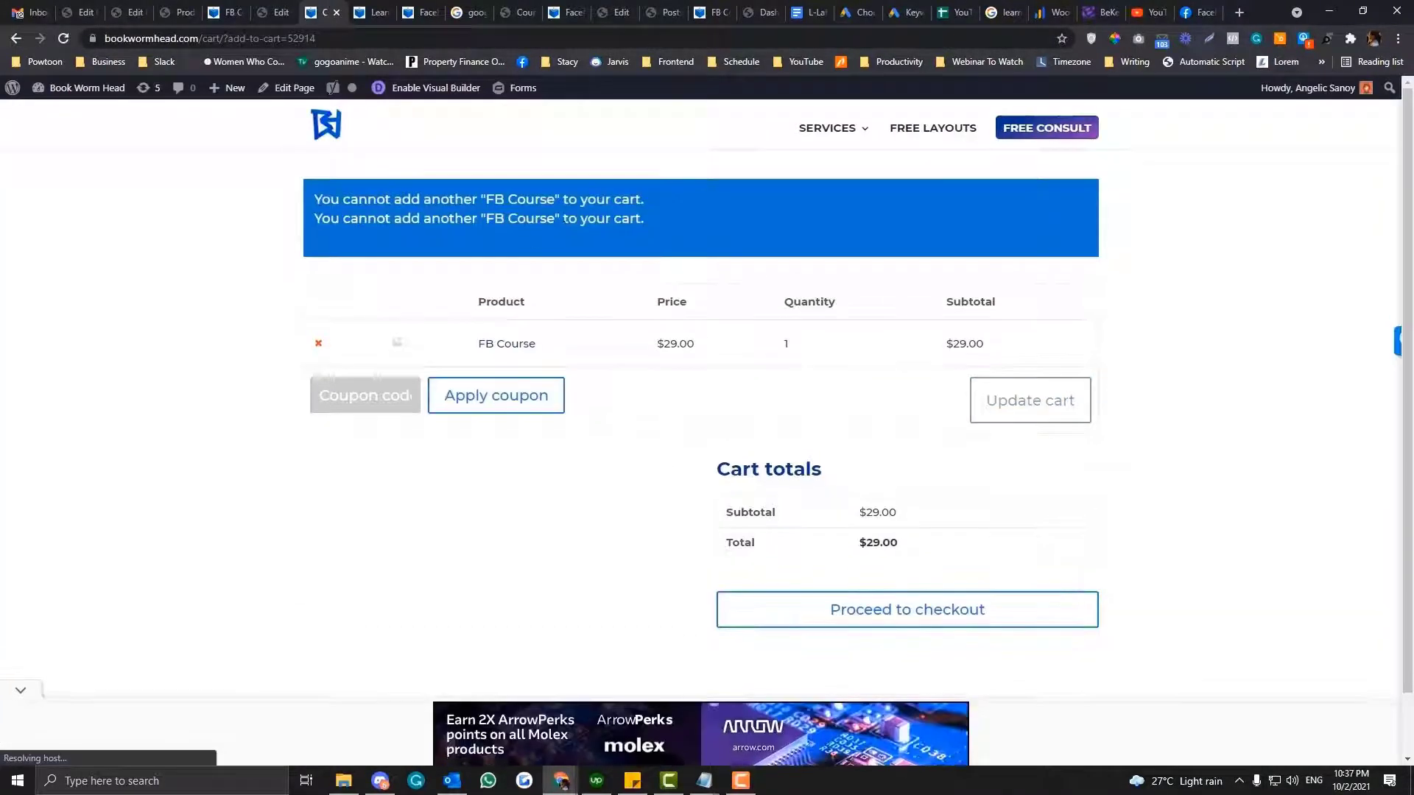
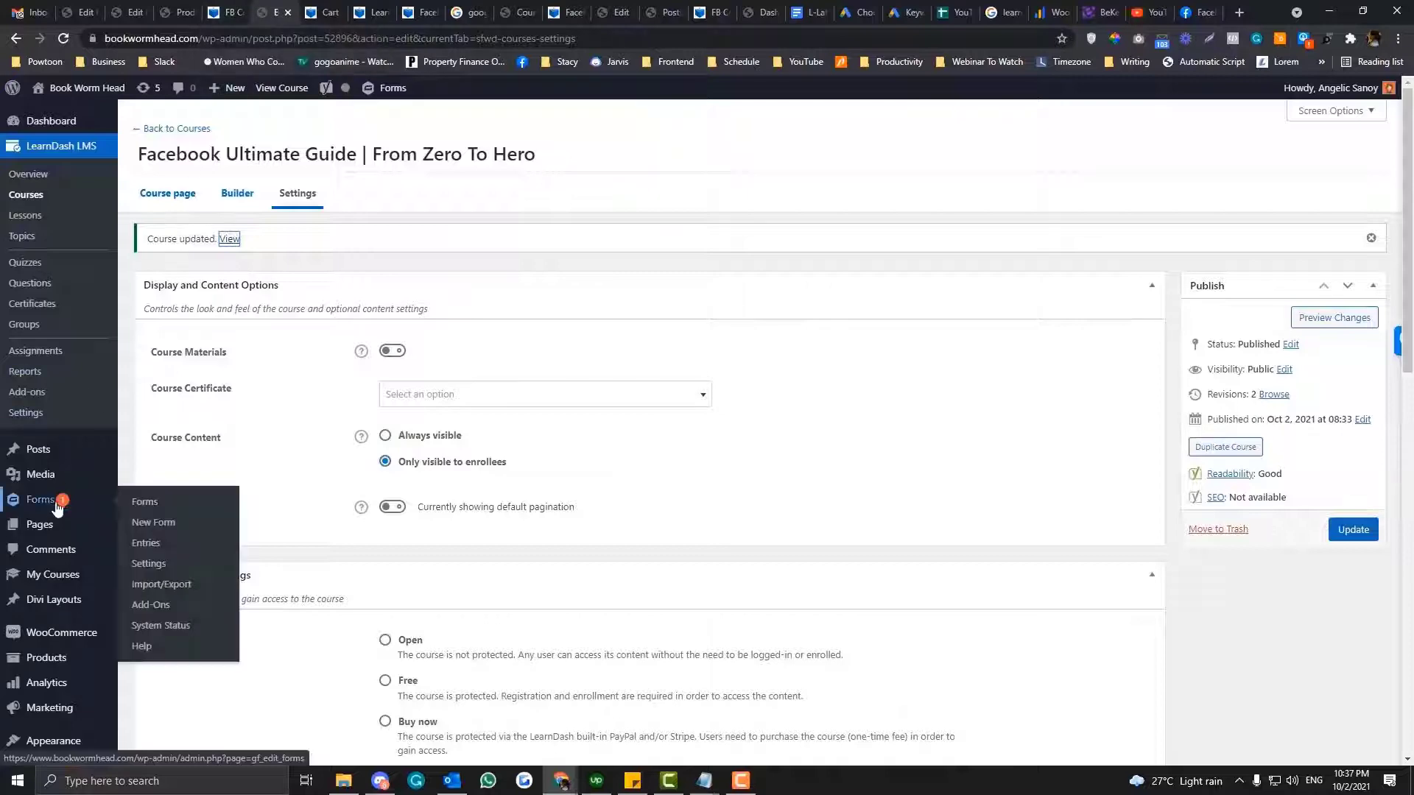
Step: Go to the WooCommerce settings and check the available payment methods
click(183, 15)
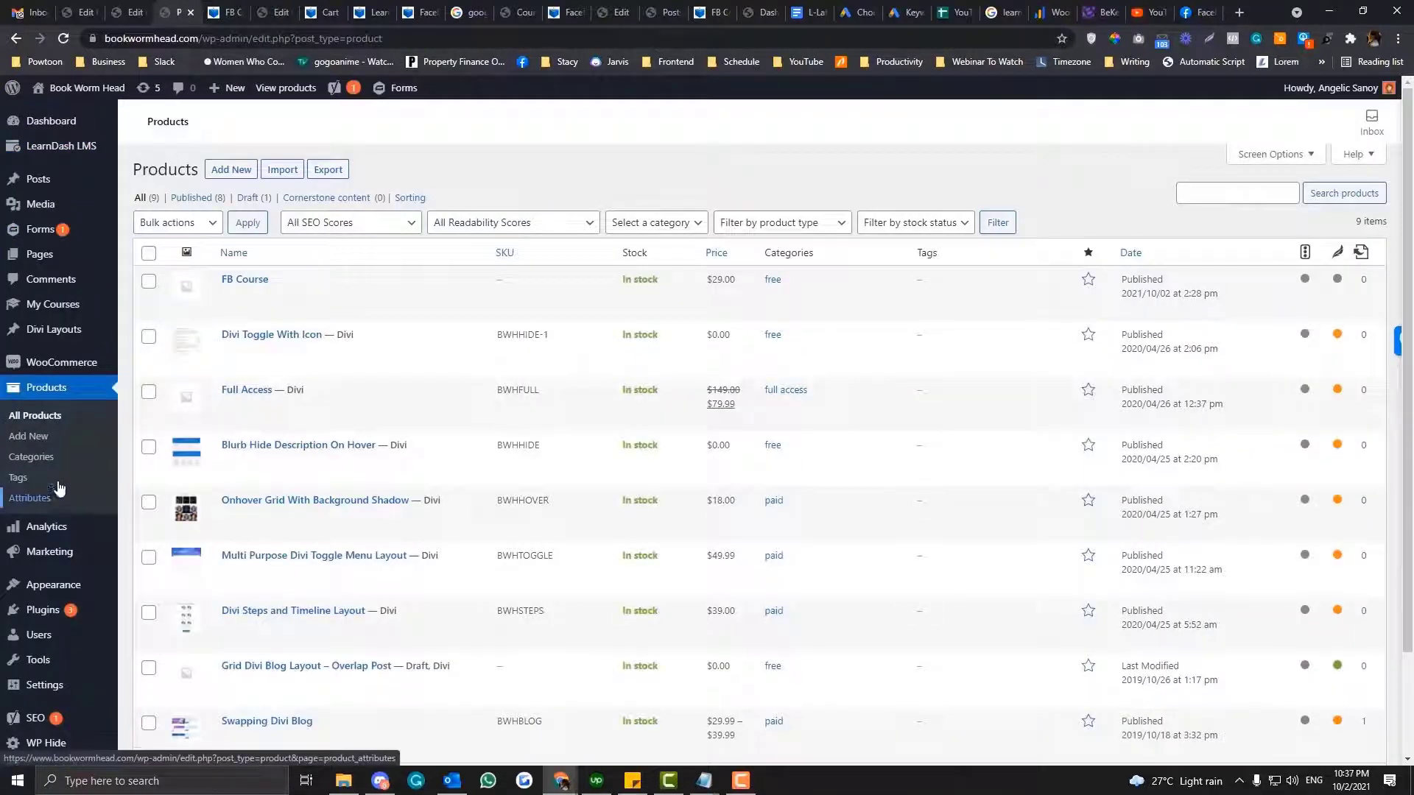
mouse_move(59, 363)
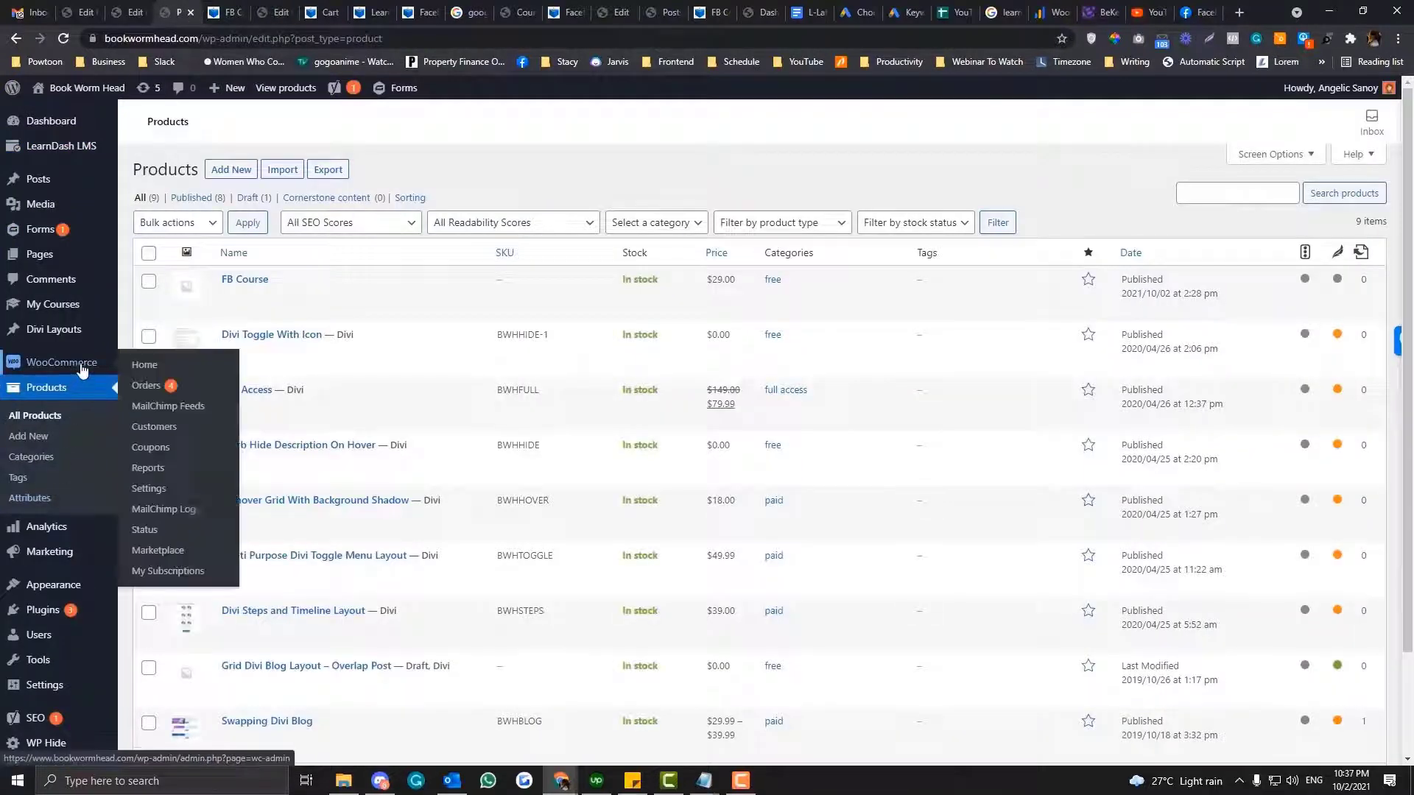
click(155, 490)
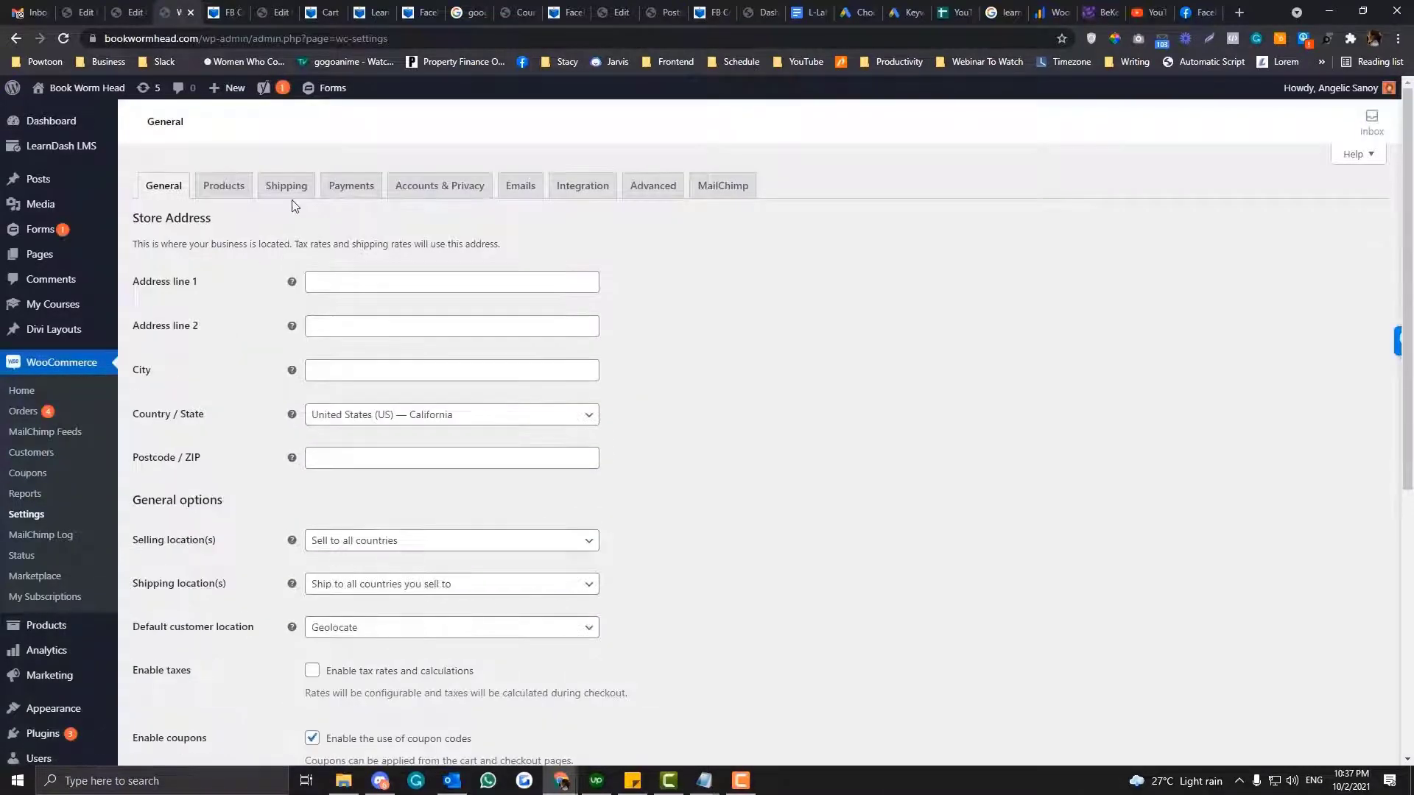
click(341, 190)
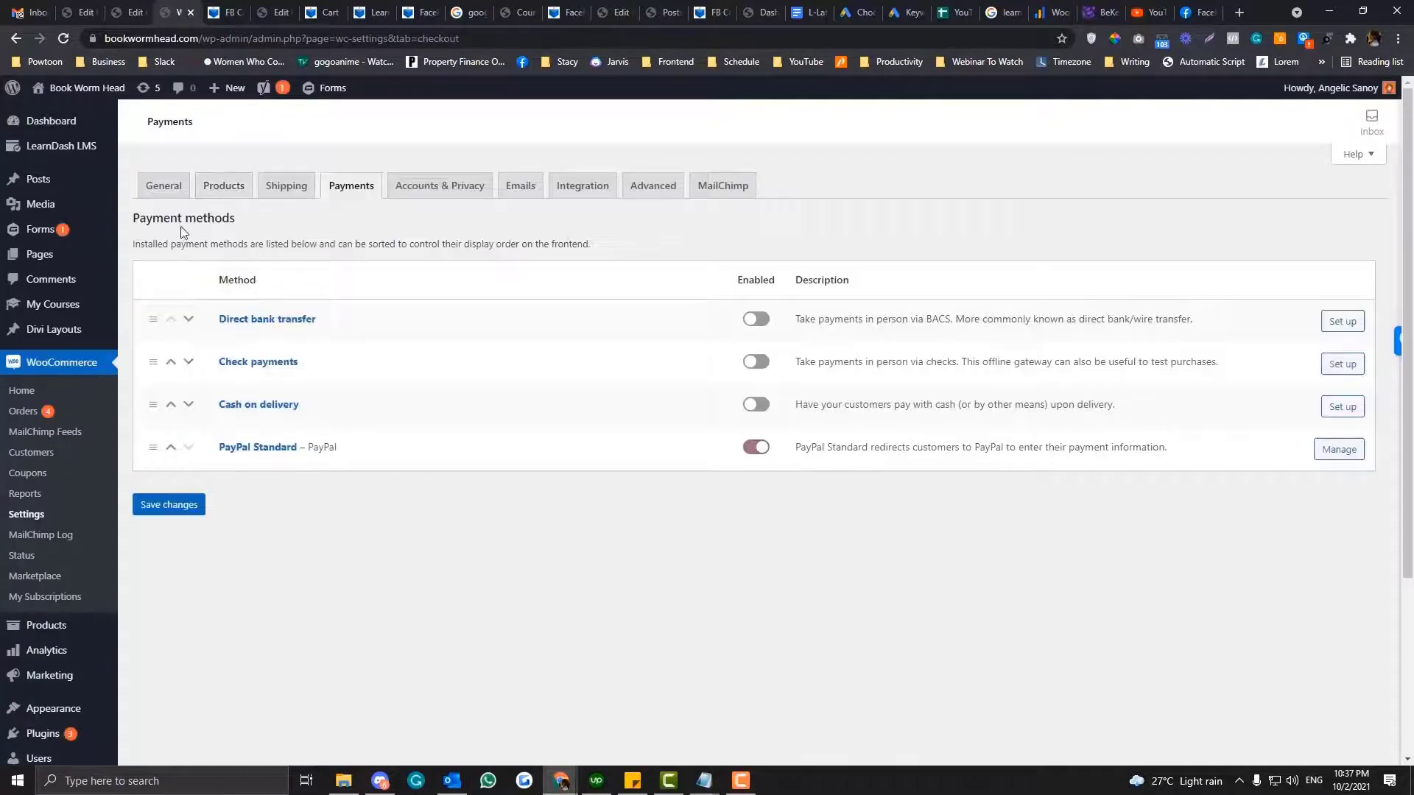
Step: Review the WooCommerce General, Products, Shipping, and Accounts & Privacy settings
click(165, 189)
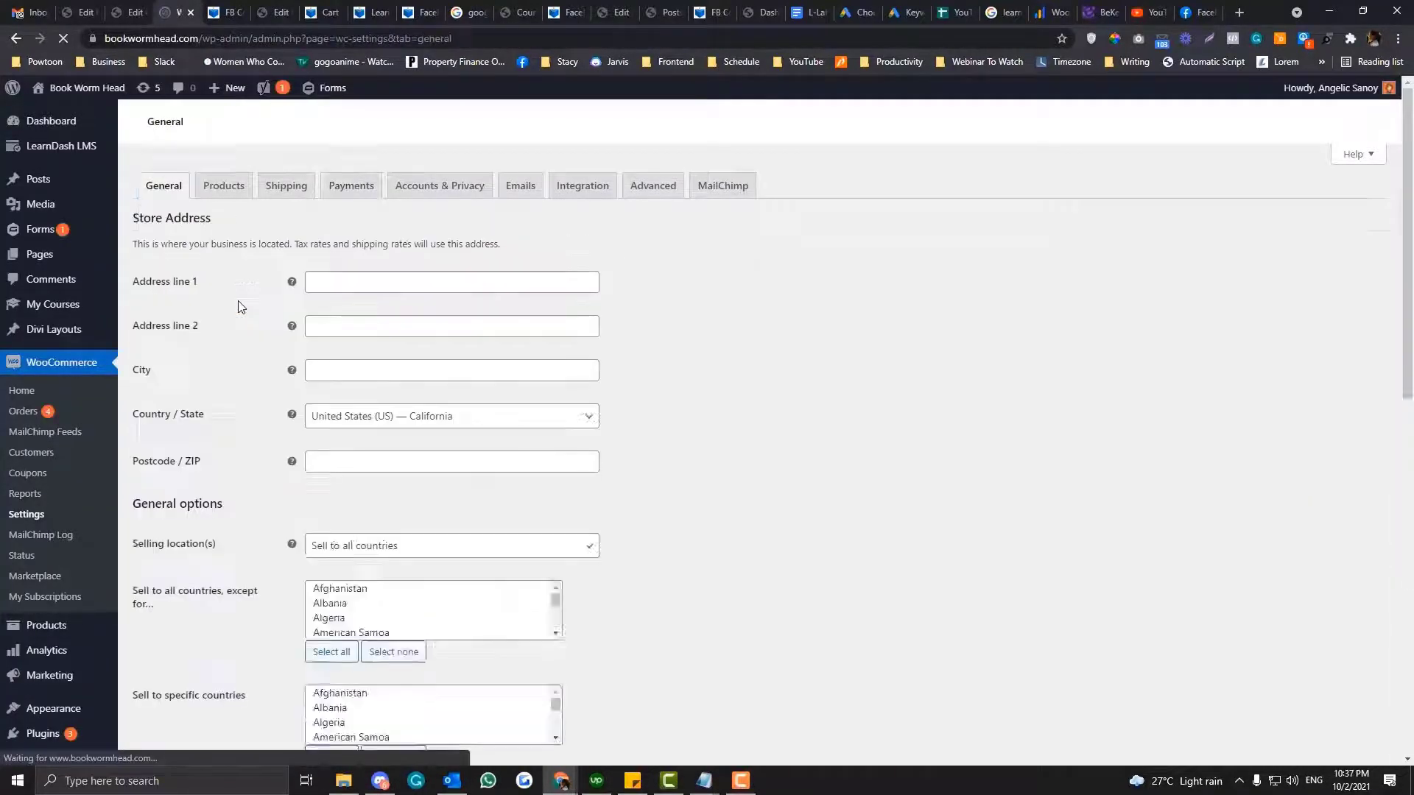
scroll(239, 306, down, 8)
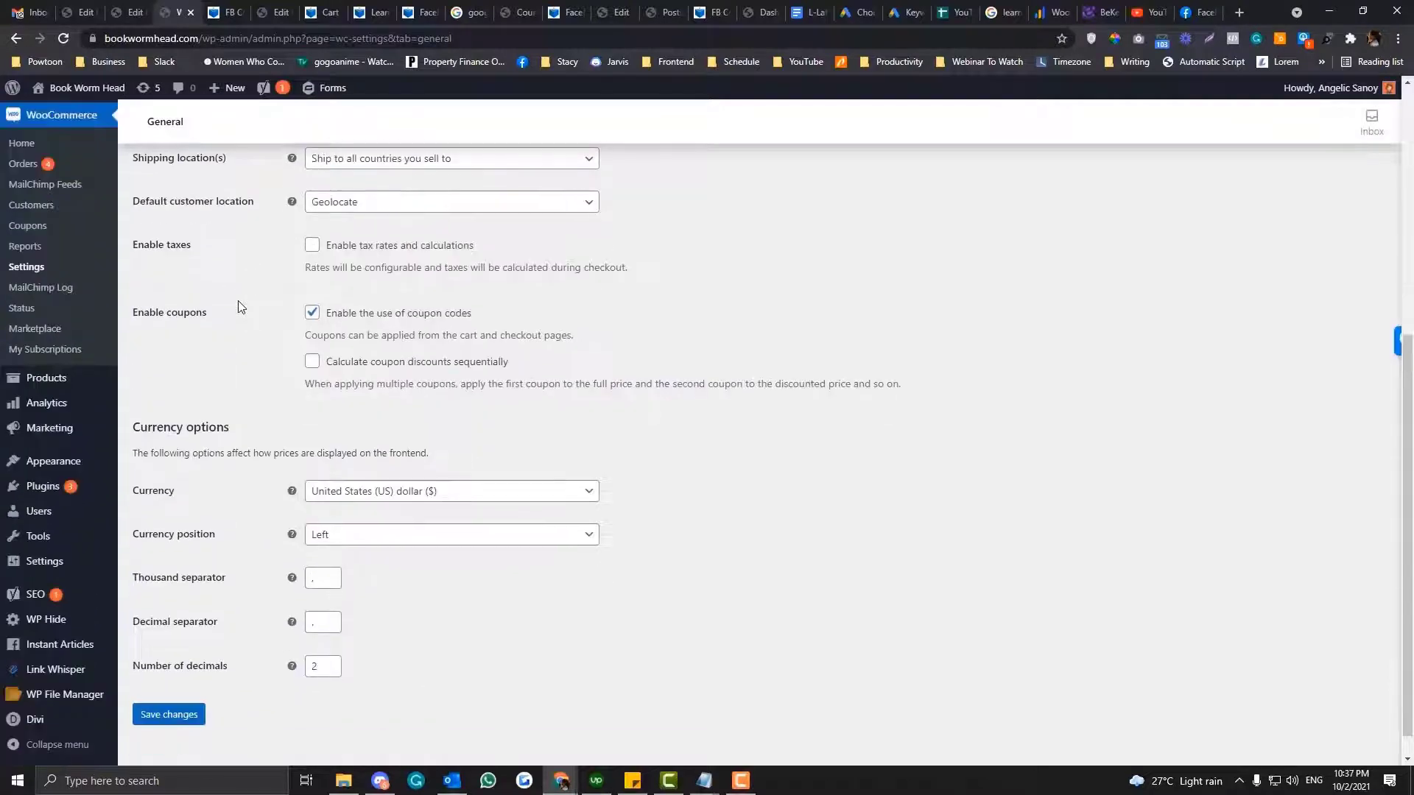
scroll(238, 307, up, 6)
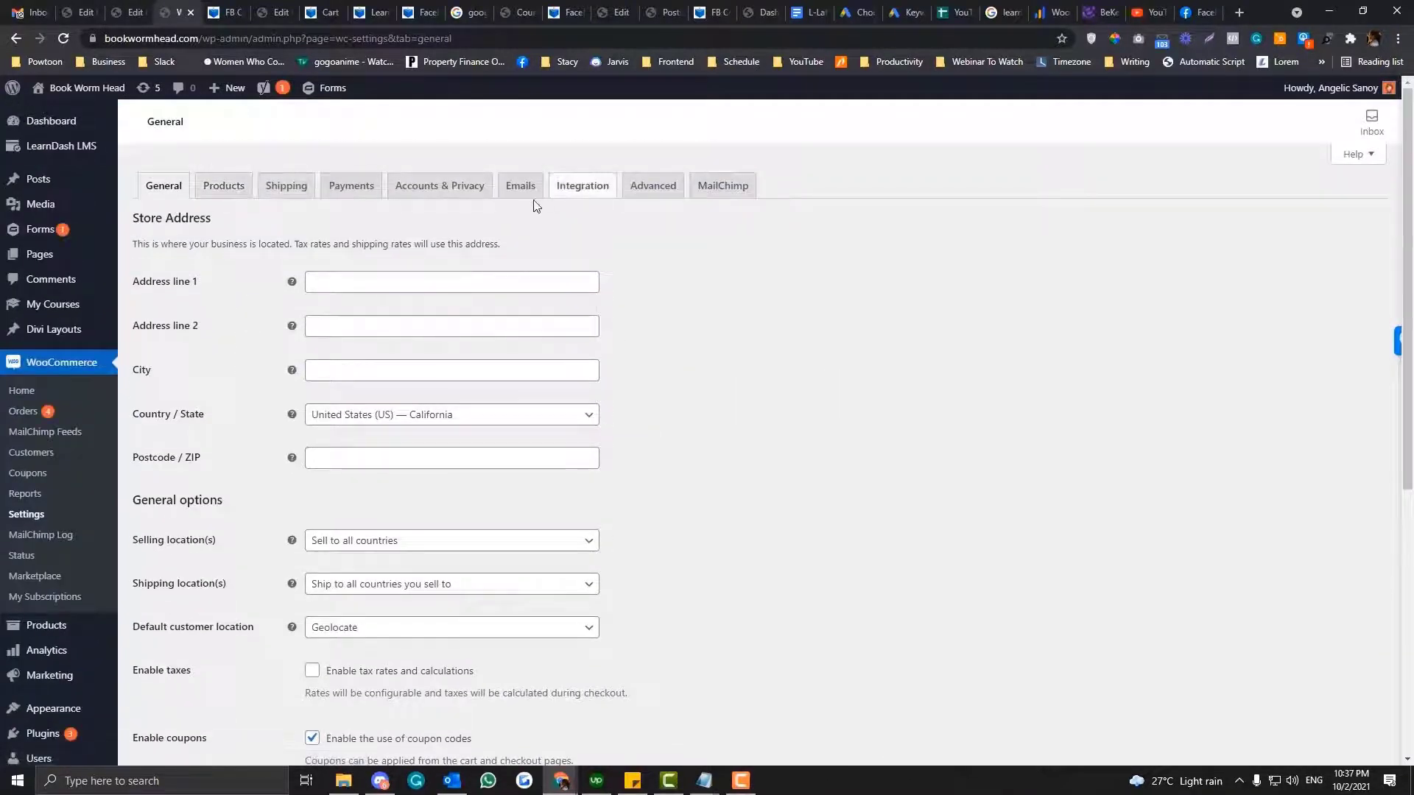
click(225, 193)
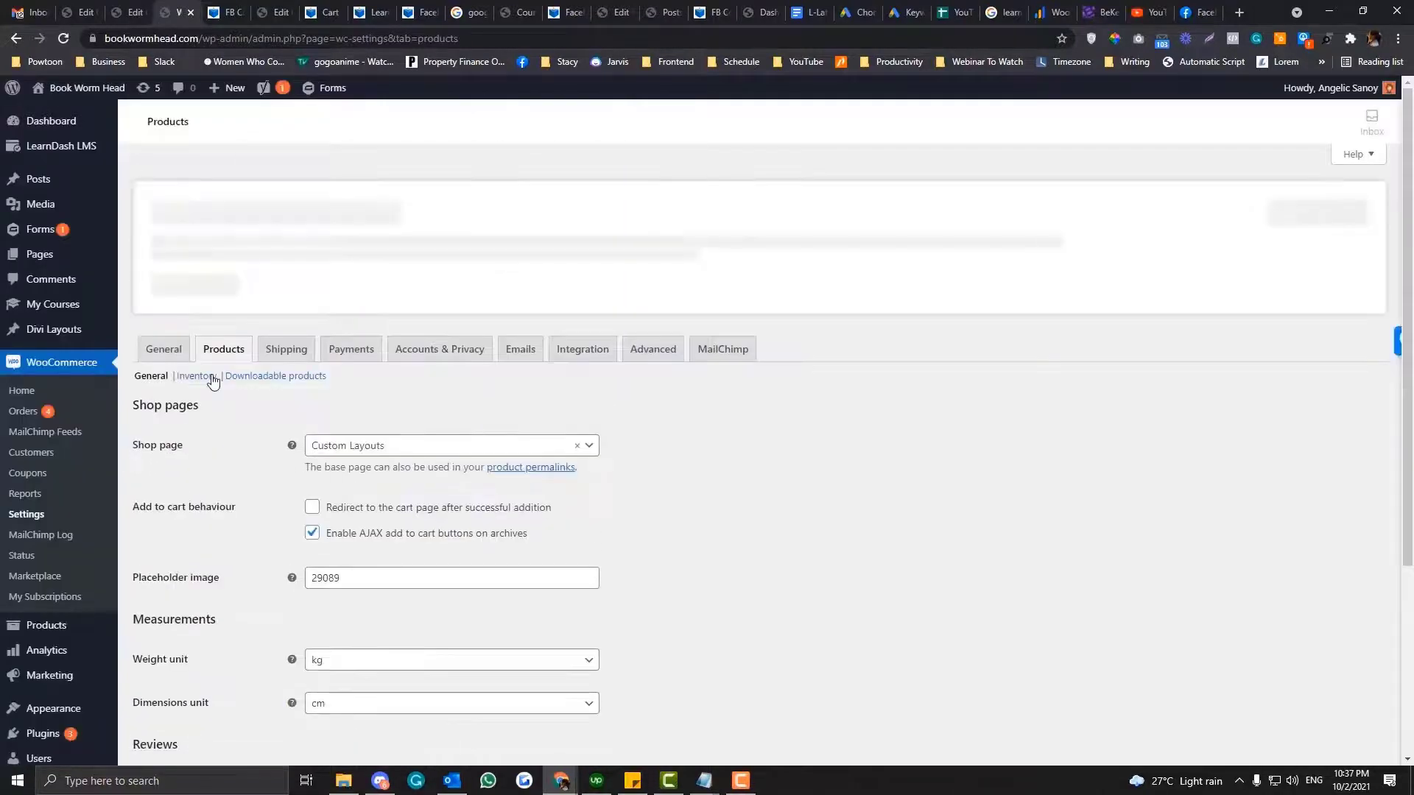
scroll(191, 397, down, 3)
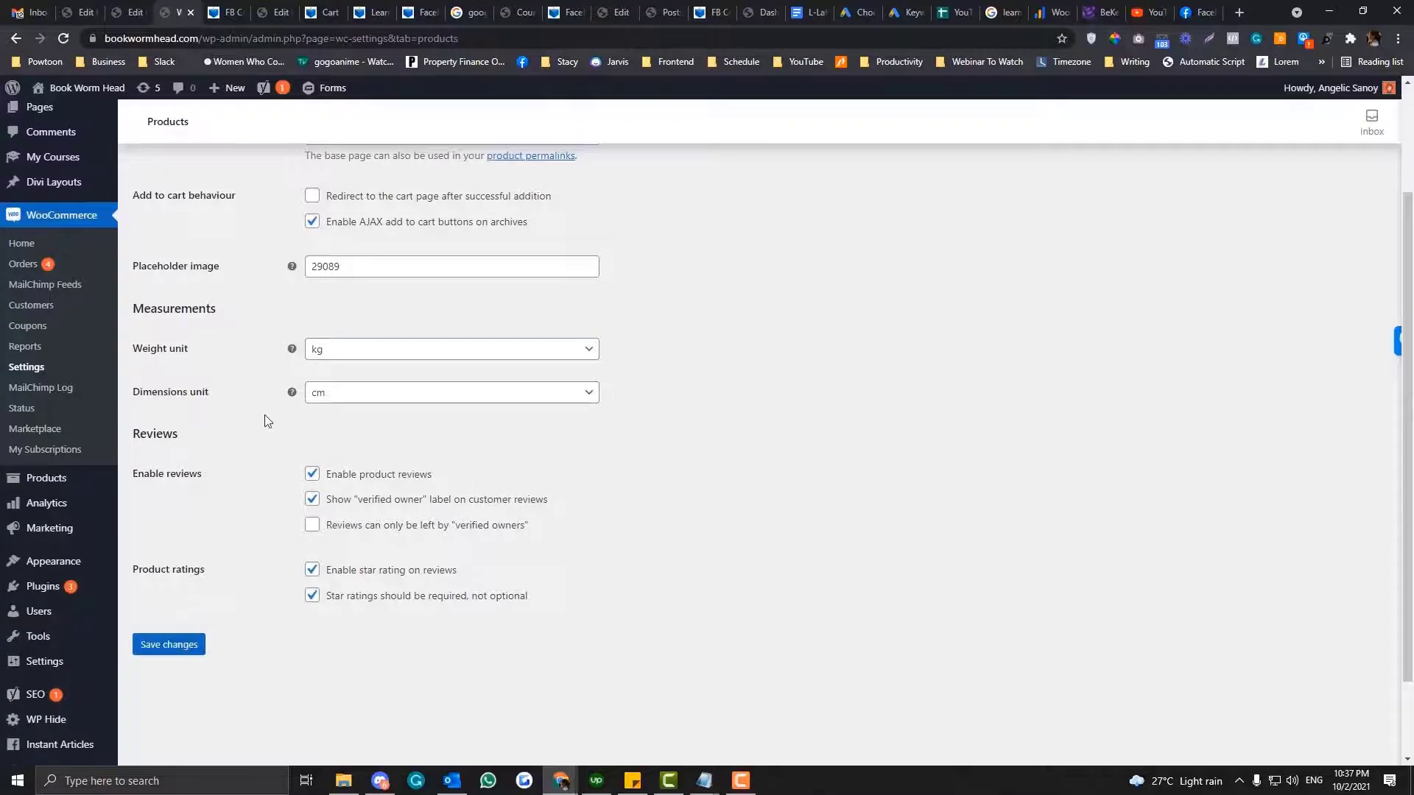
scroll(265, 416, up, 3)
click(287, 188)
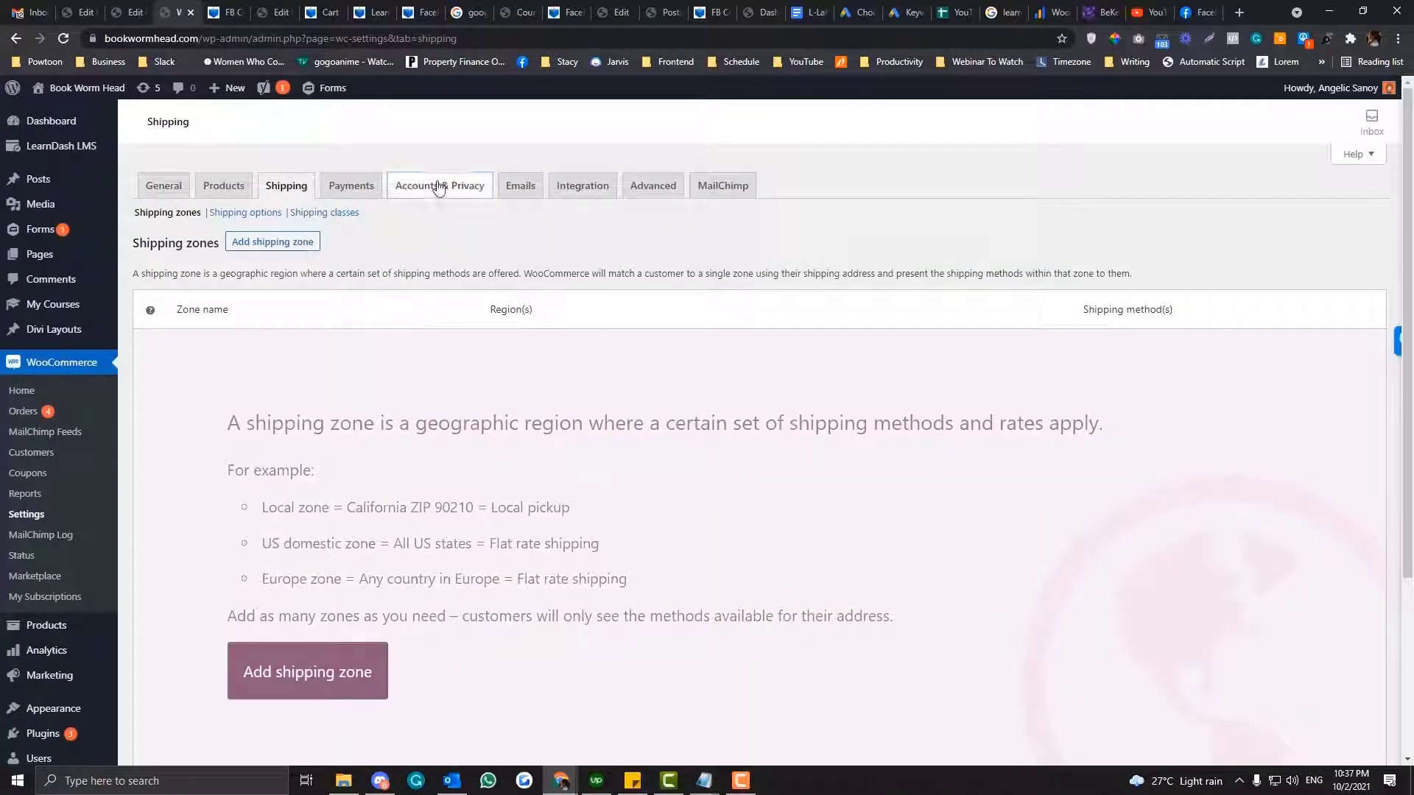
click(439, 186)
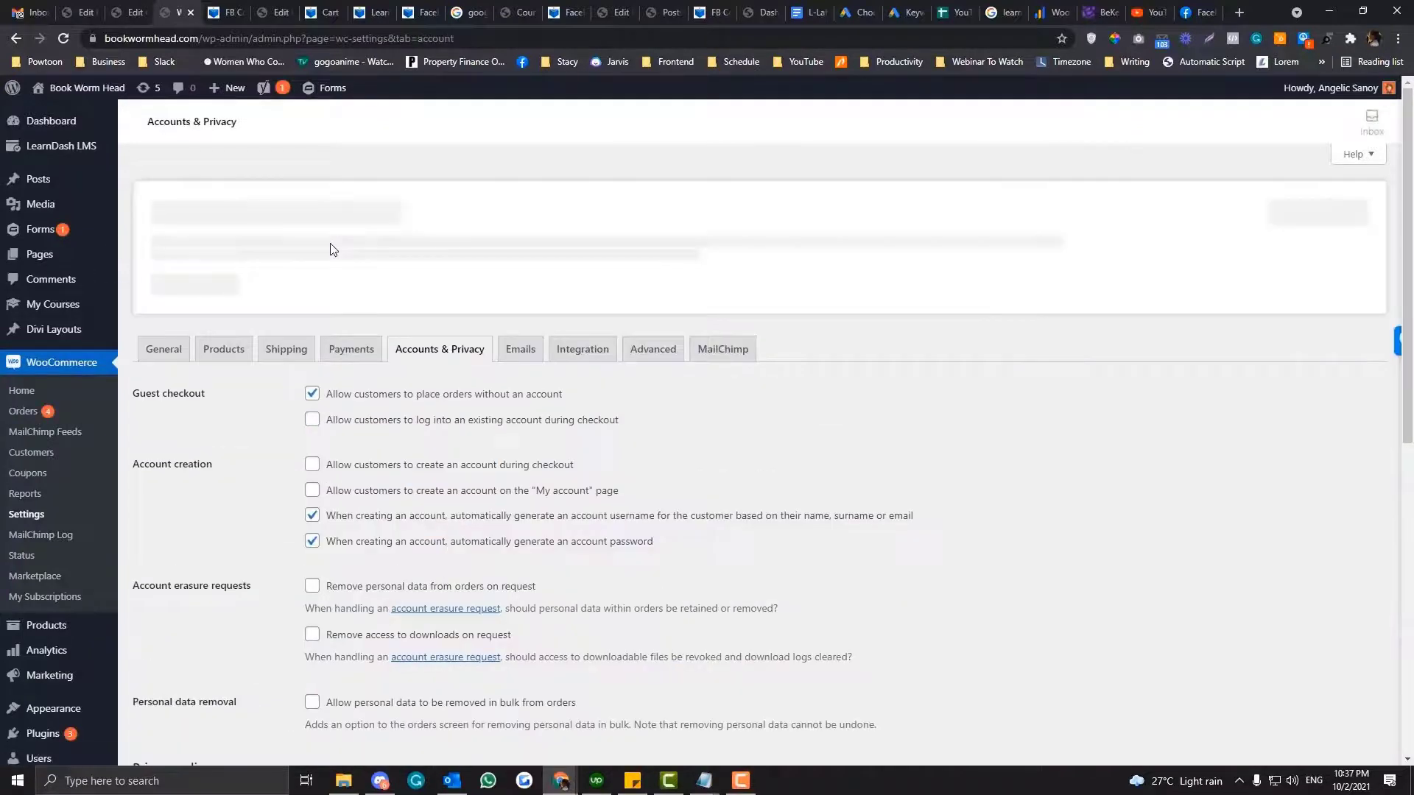
scroll(330, 249, down, 7)
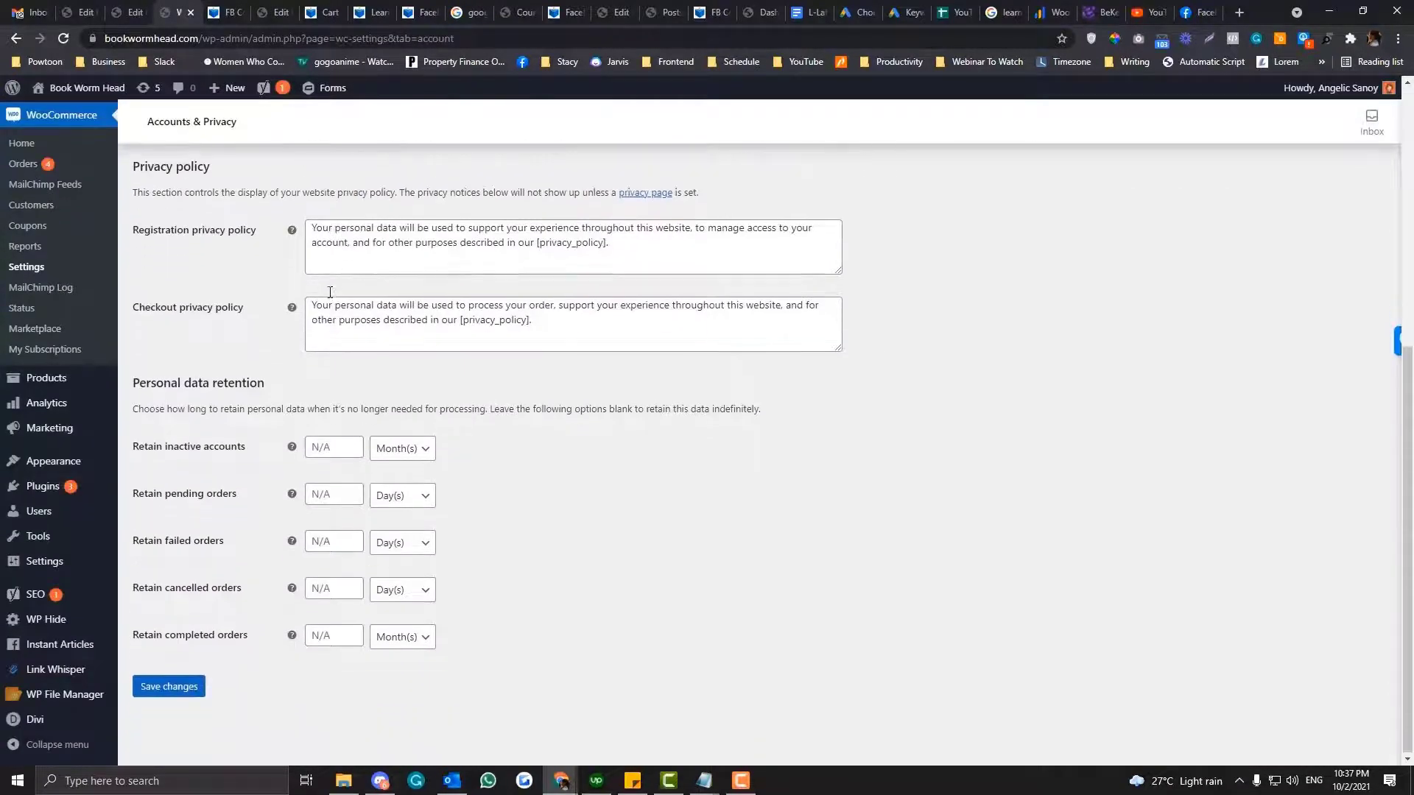
Step: Search the Accounts & Privacy settings page for "guest" to locate the guest checkout options
scroll(330, 292, up, 6)
key(ctrl+f)
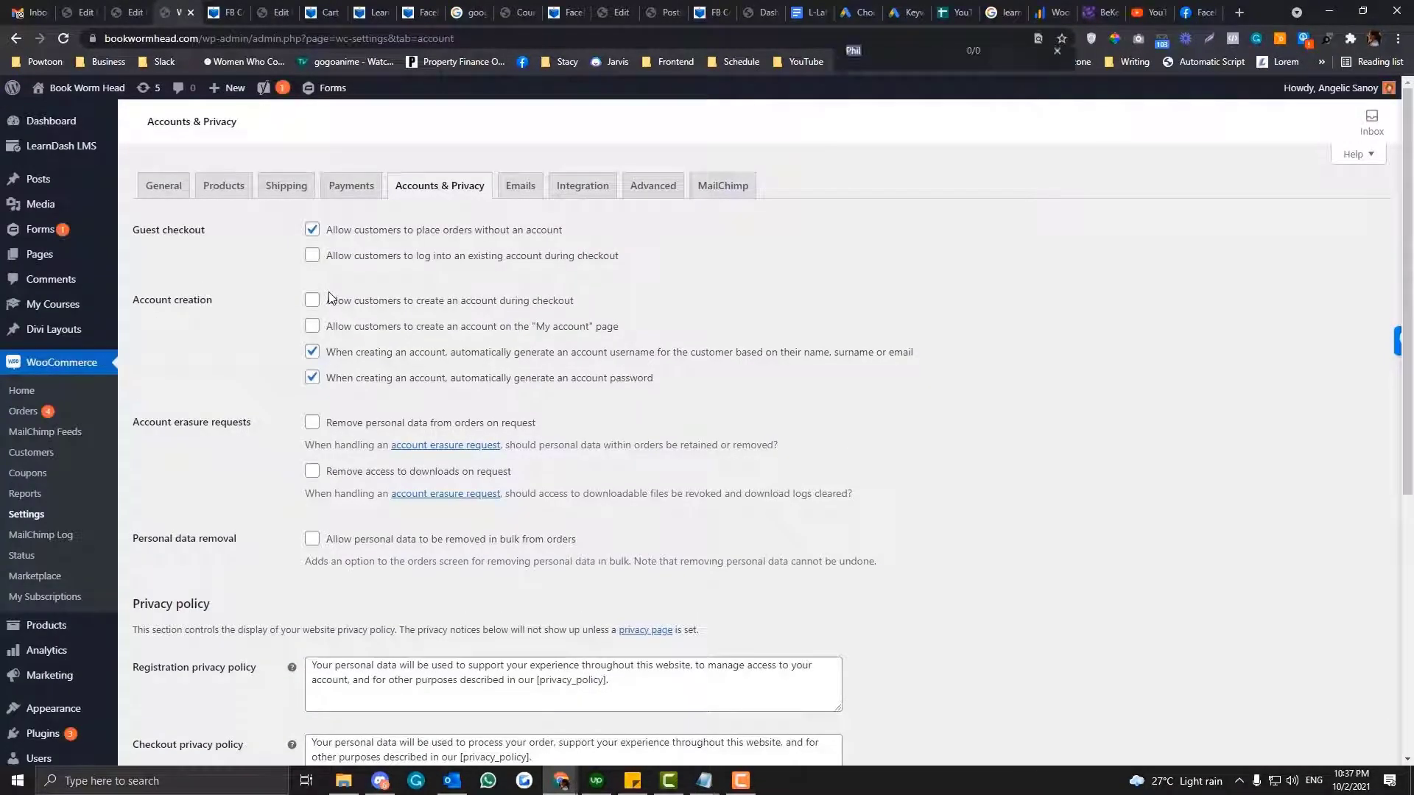
text(guest)
key(Return)
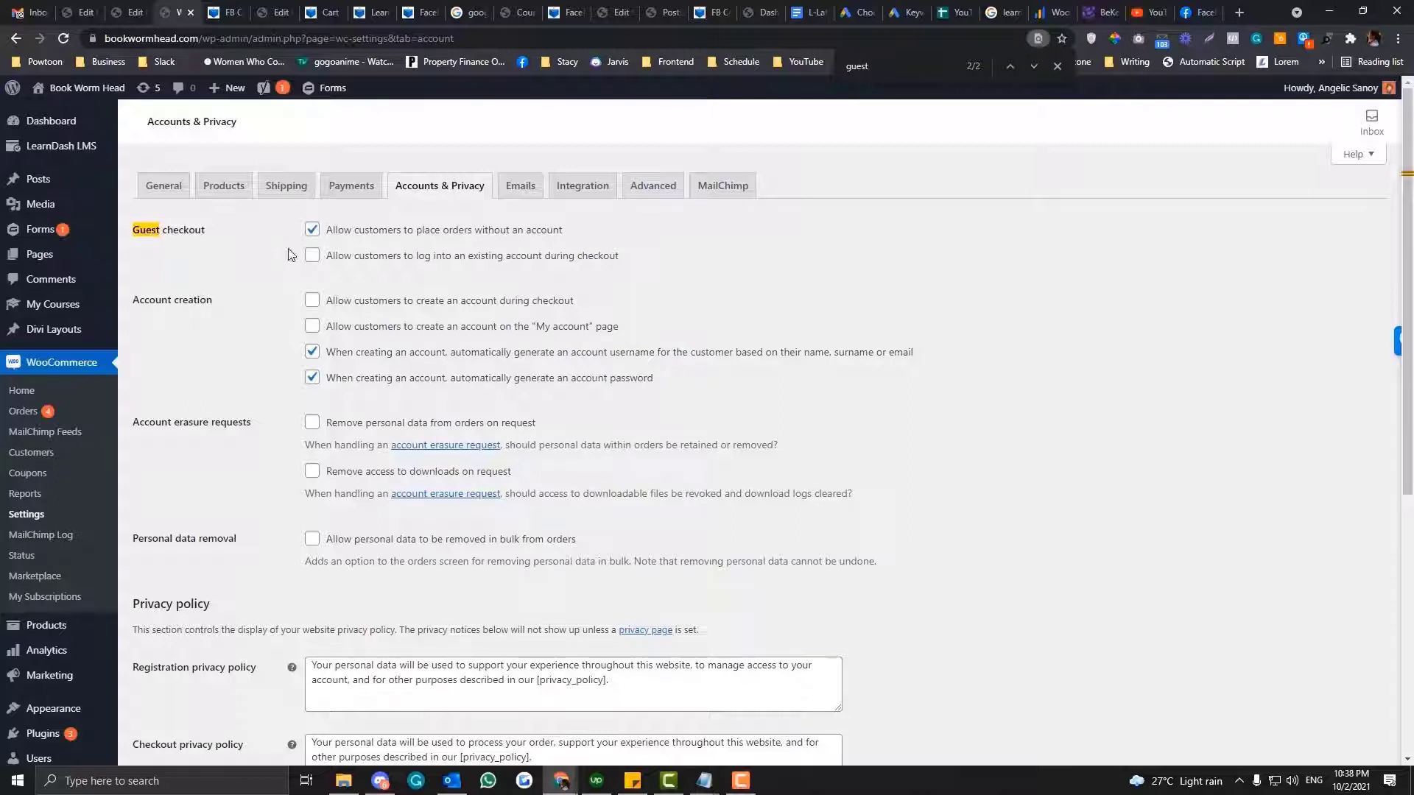
Step: Allow customers to log into an existing account and to create an account during checkout, and save the changes
click(312, 231)
click(312, 233)
click(309, 259)
click(310, 257)
click(313, 301)
click(303, 392)
scroll(287, 492, down, 1)
scroll(285, 485, up, 1)
scroll(252, 341, down, 2)
scroll(245, 380, down, 2)
scroll(240, 398, up, 3)
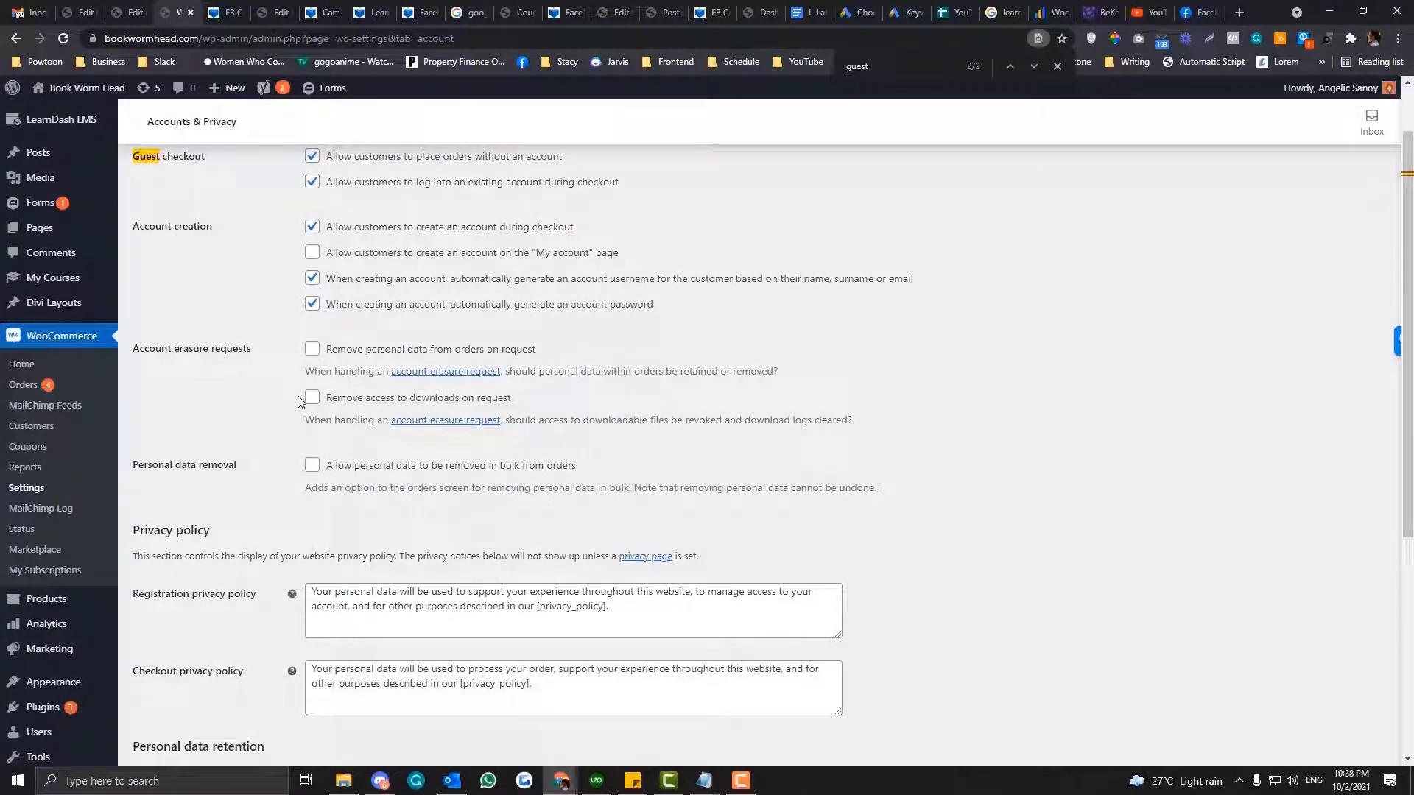
scroll(299, 402, down, 5)
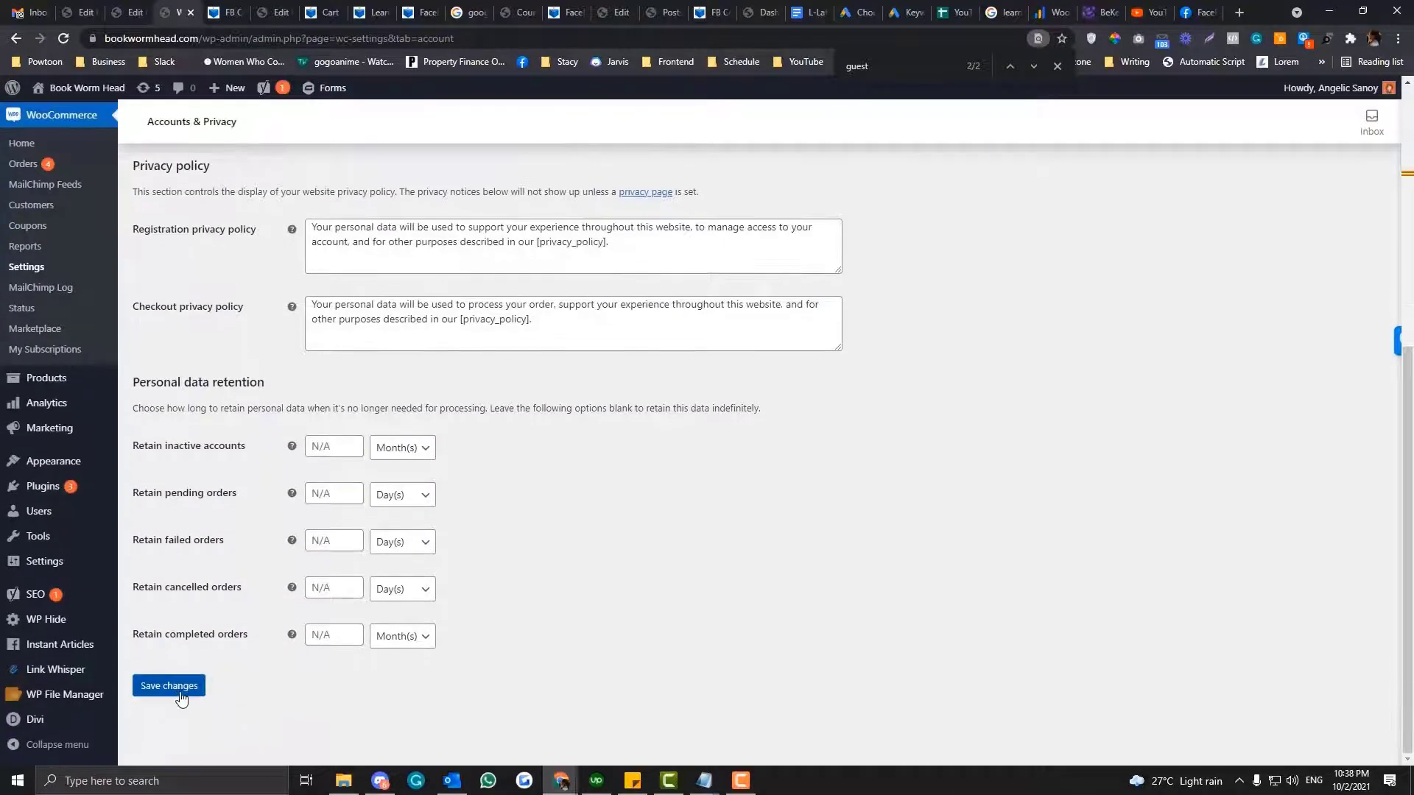
click(168, 685)
Step: Return to the open cart page and reload its add-to-cart URL for product 52914 to check the cart
click(374, 12)
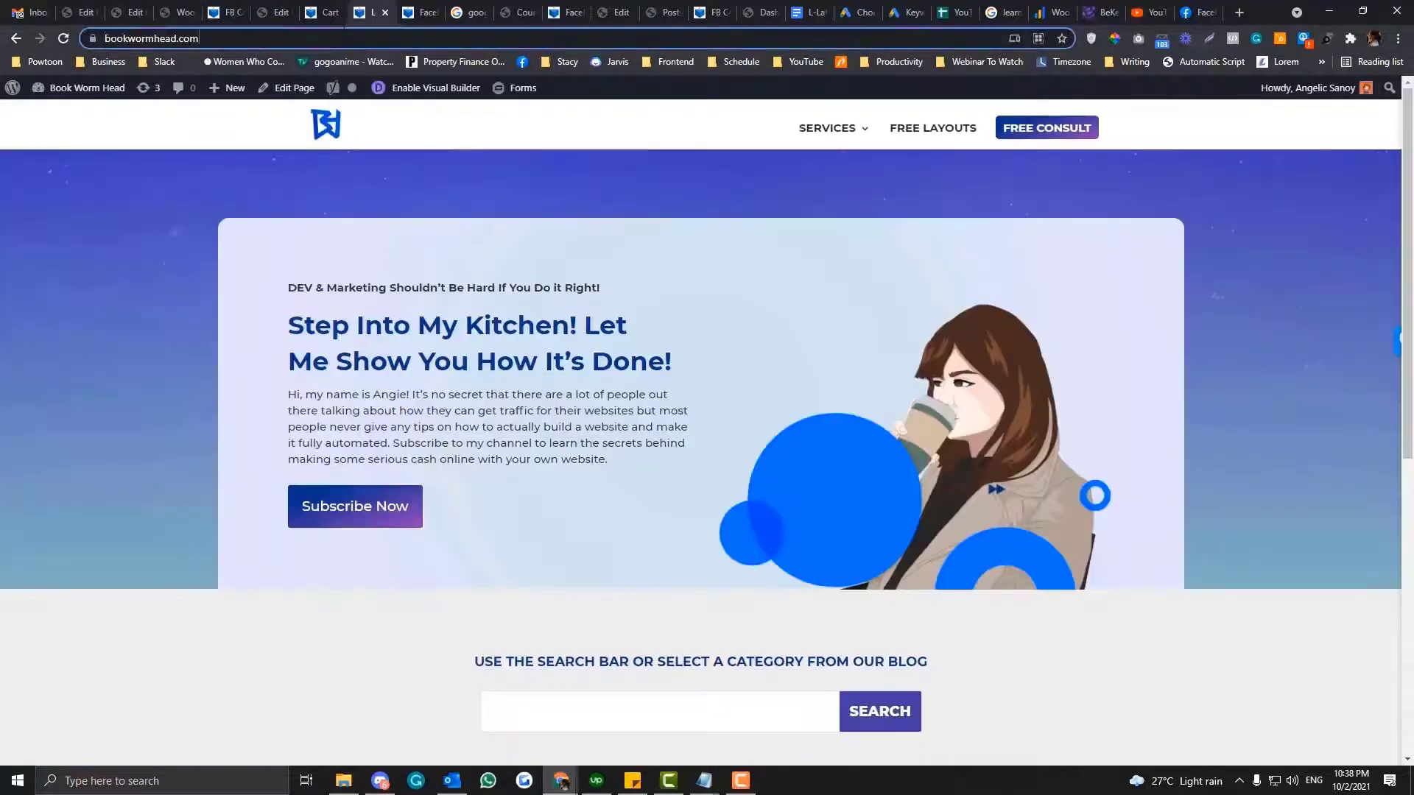
click(329, 15)
click(322, 37)
key(Return)
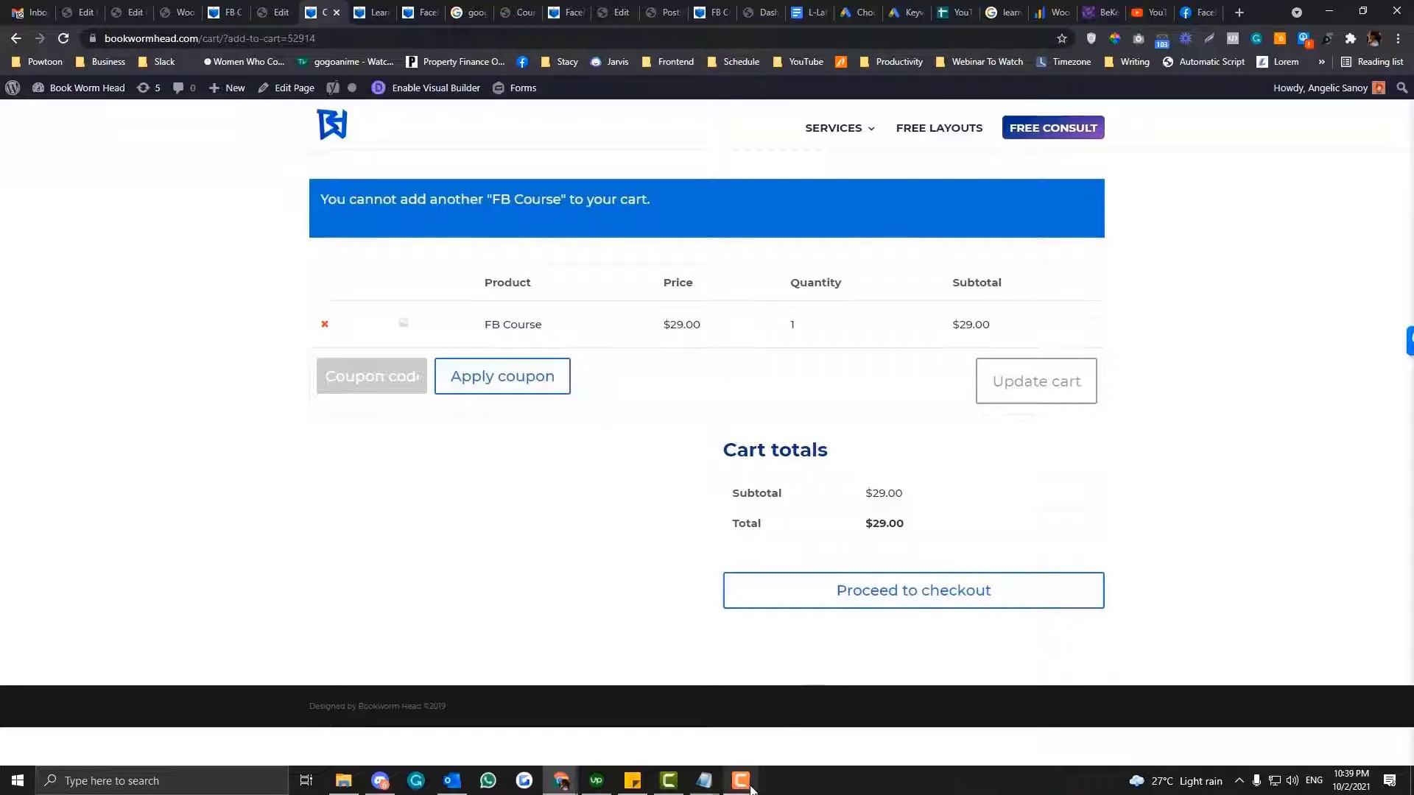
mouse_move(745, 790)
click(736, 787)
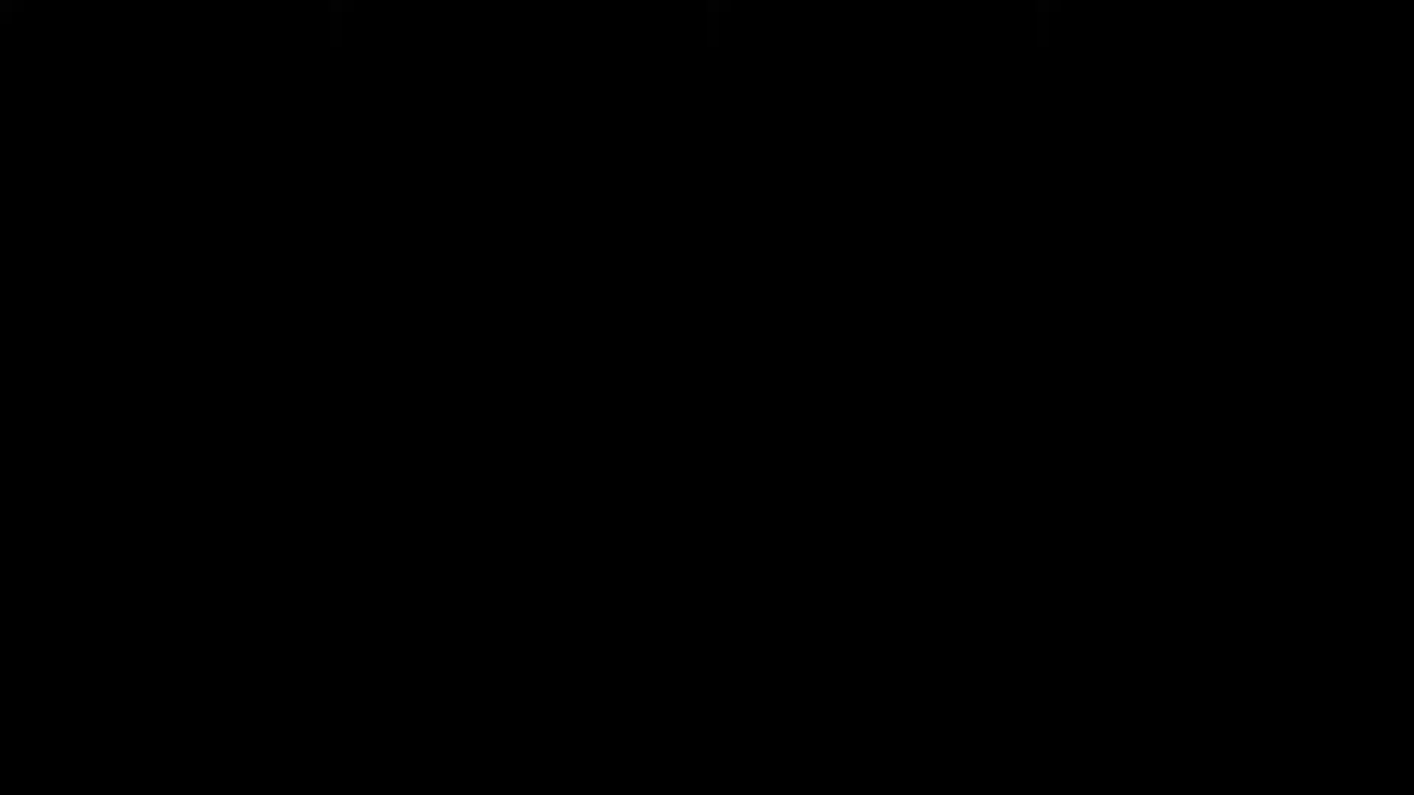